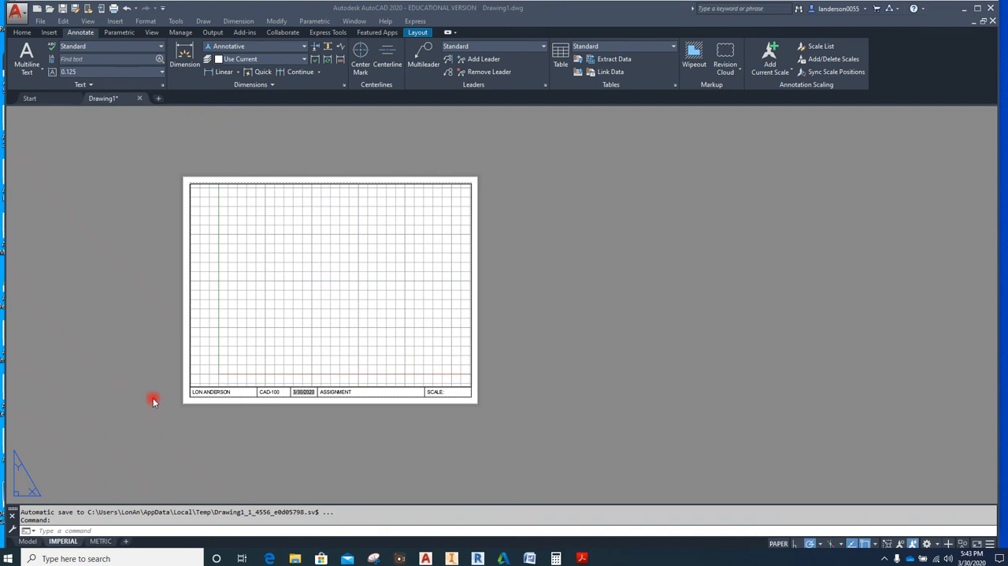
# In the METRIC layout, activate the viewport, set its scale to 1:1 and lock it
pyautogui.moveTo(104, 543)
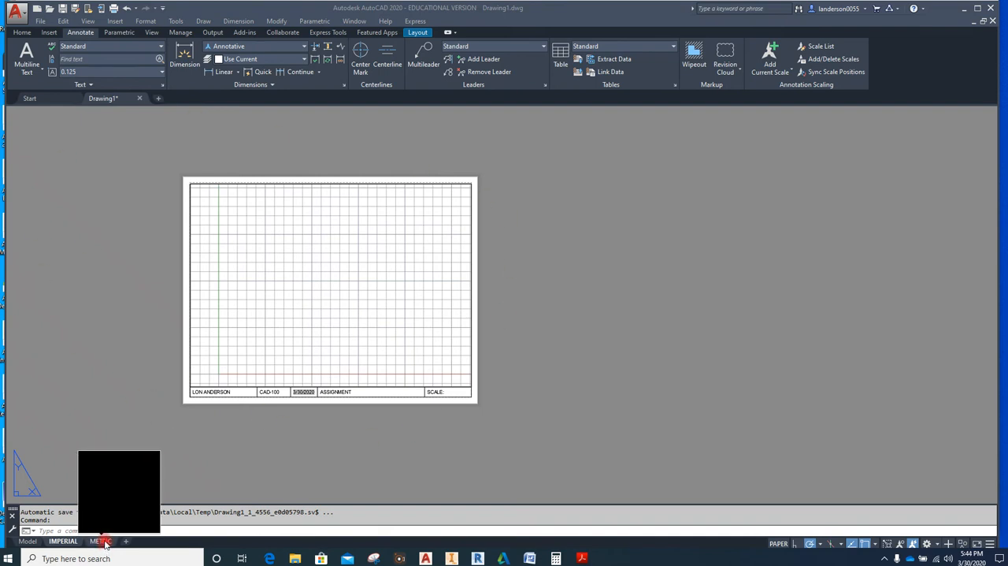
pyautogui.click(103, 541)
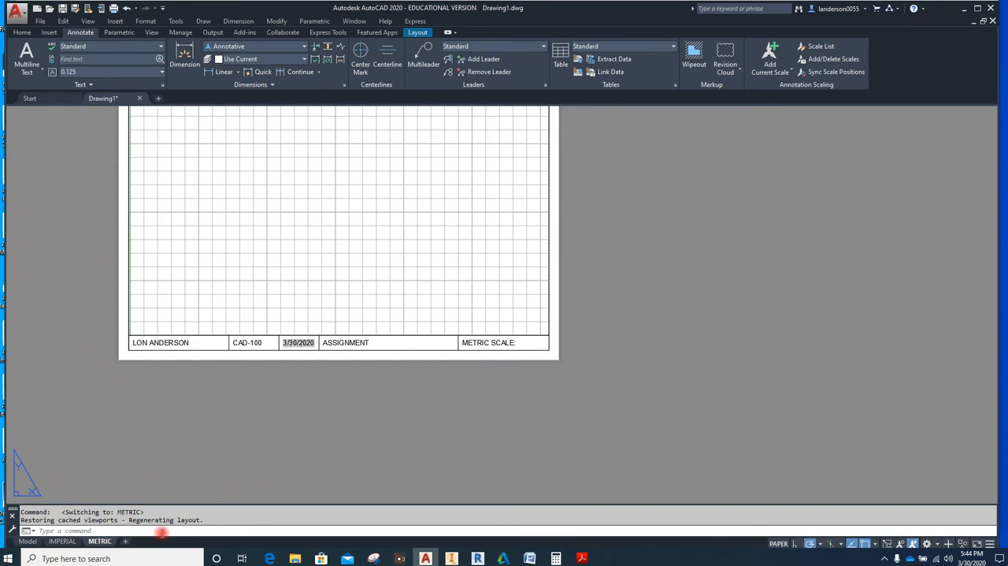
pyautogui.moveTo(435, 446); pyautogui.dragTo(451, 543, button='middle')
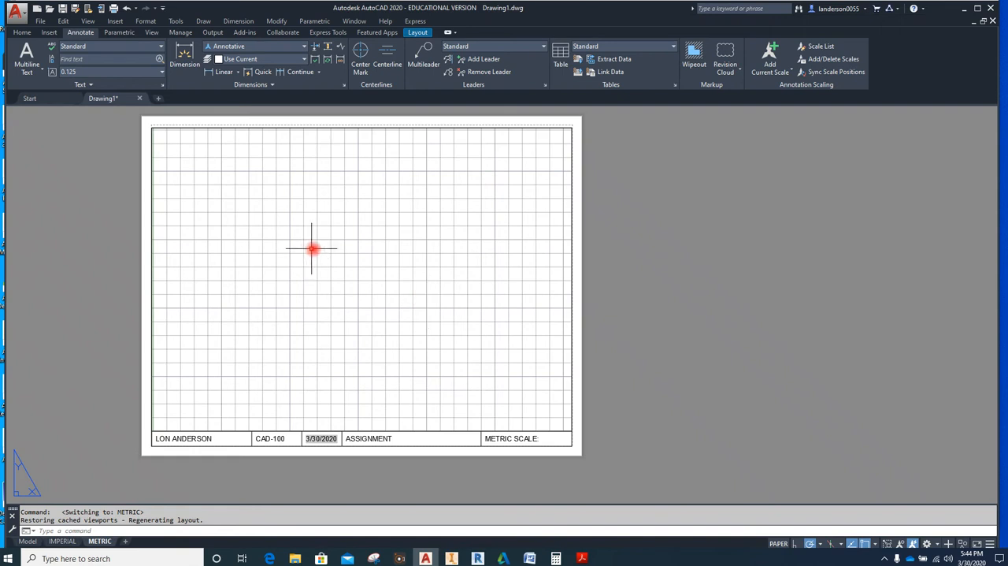
pyautogui.doubleClick(362, 273)
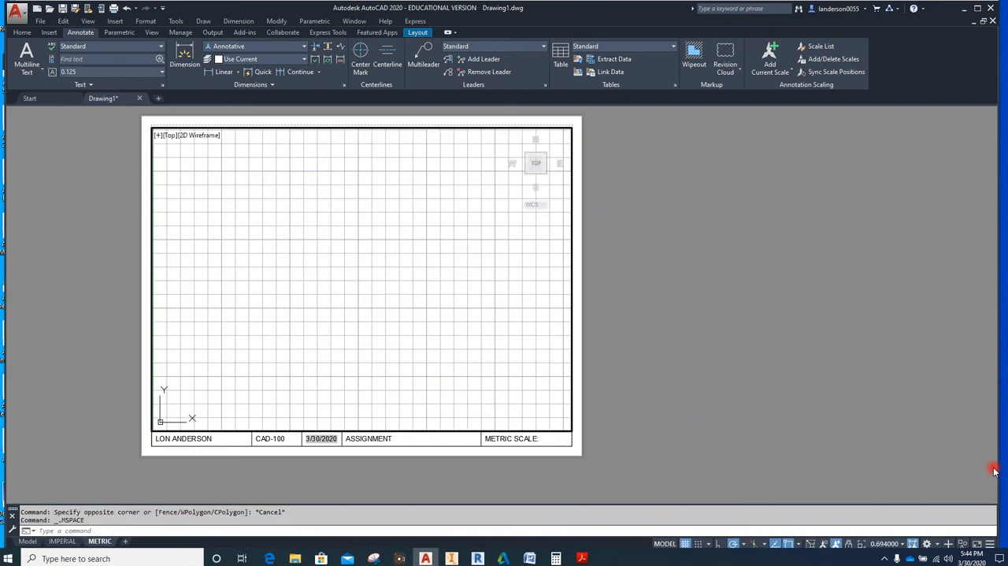
pyautogui.click(892, 543)
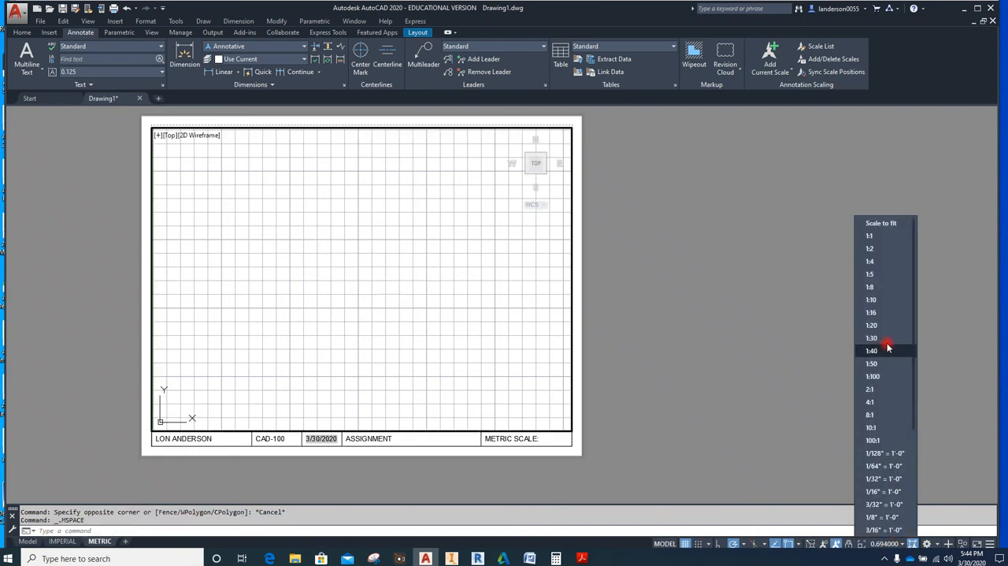
pyautogui.click(867, 237)
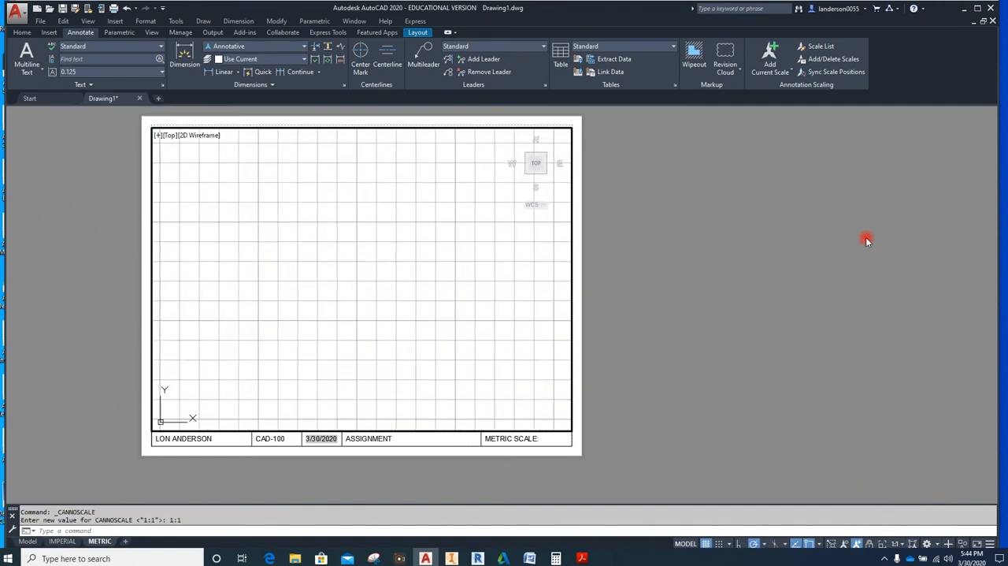
pyautogui.click(870, 544)
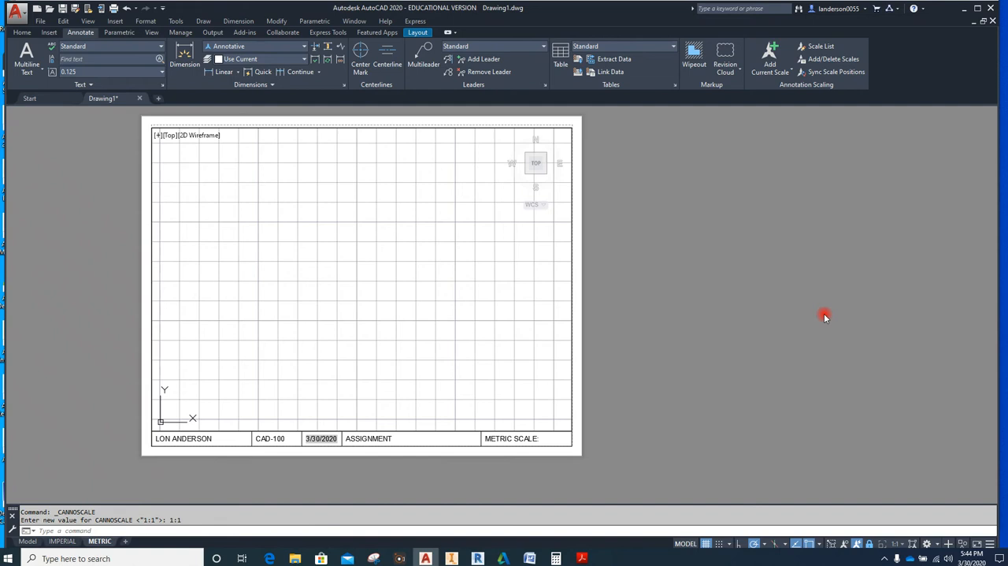
# Draw a horizontal line about 24.6 units long in the upper-left area of the METRIC viewport
pyautogui.click(22, 33)
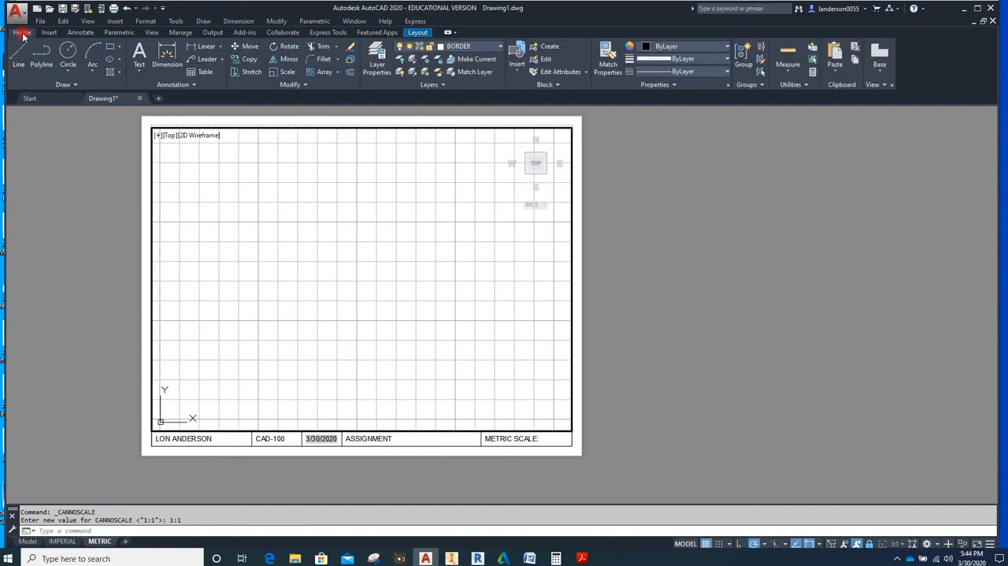
pyautogui.click(17, 51)
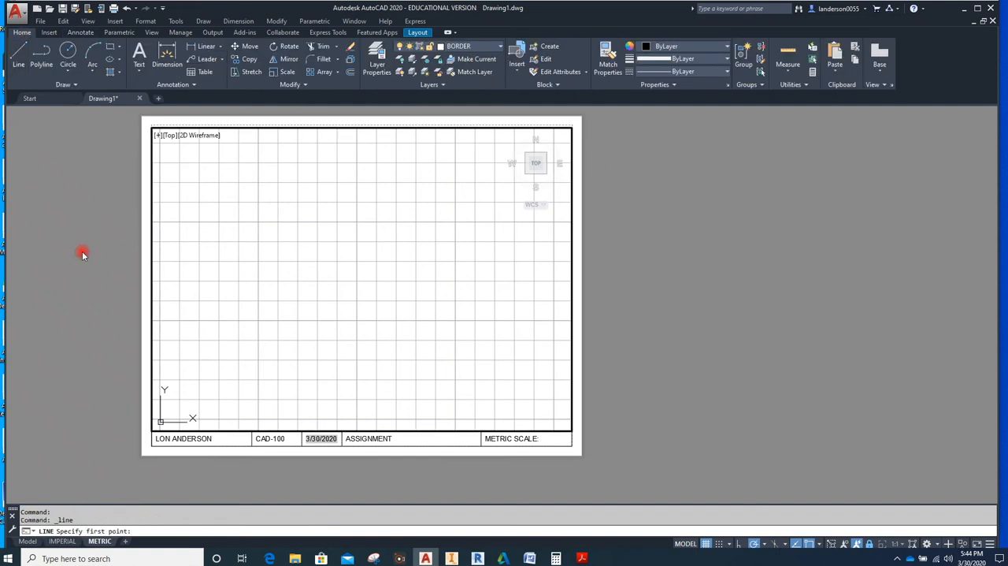
pyautogui.click(200, 202)
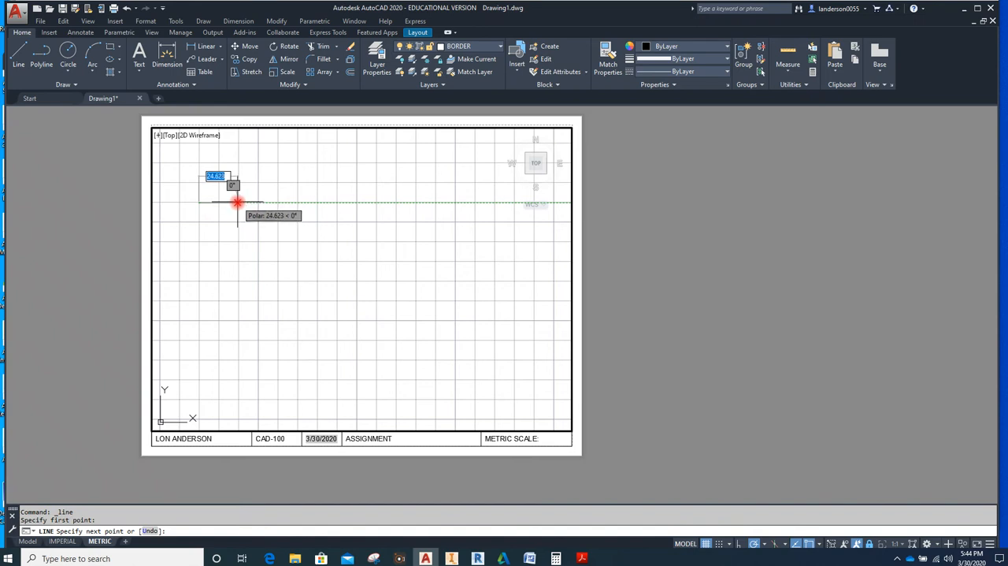
pyautogui.click(237, 203)
pyautogui.press('Escape')
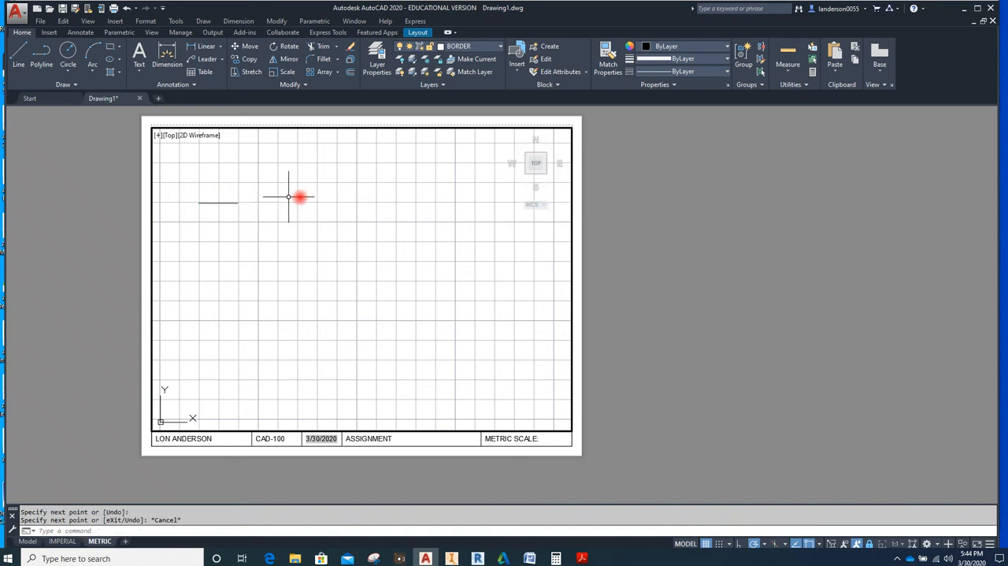
# Check the new line's length in its quick properties and deselect it
pyautogui.click(227, 202)
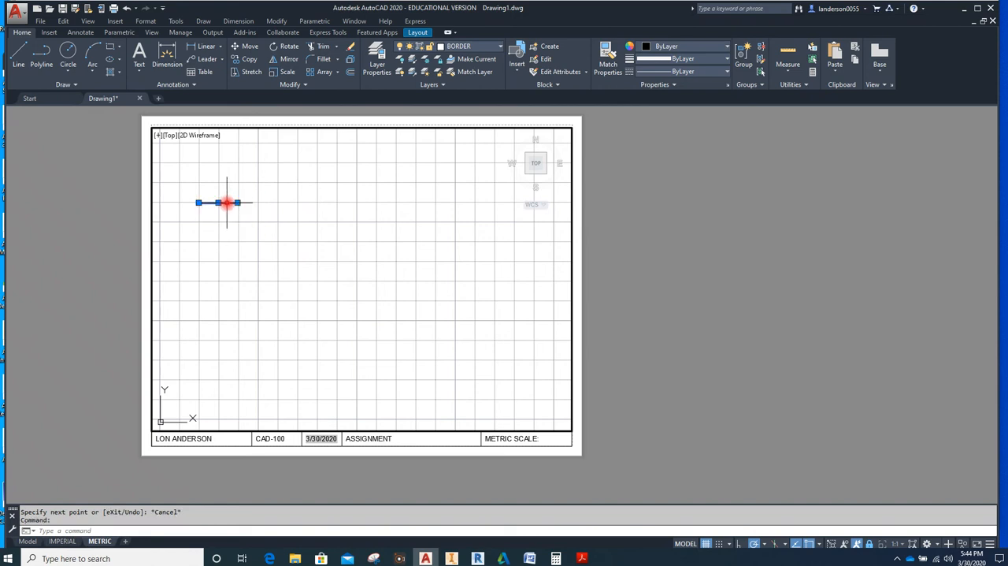
pyautogui.rightClick(659, 246)
pyautogui.click(719, 496)
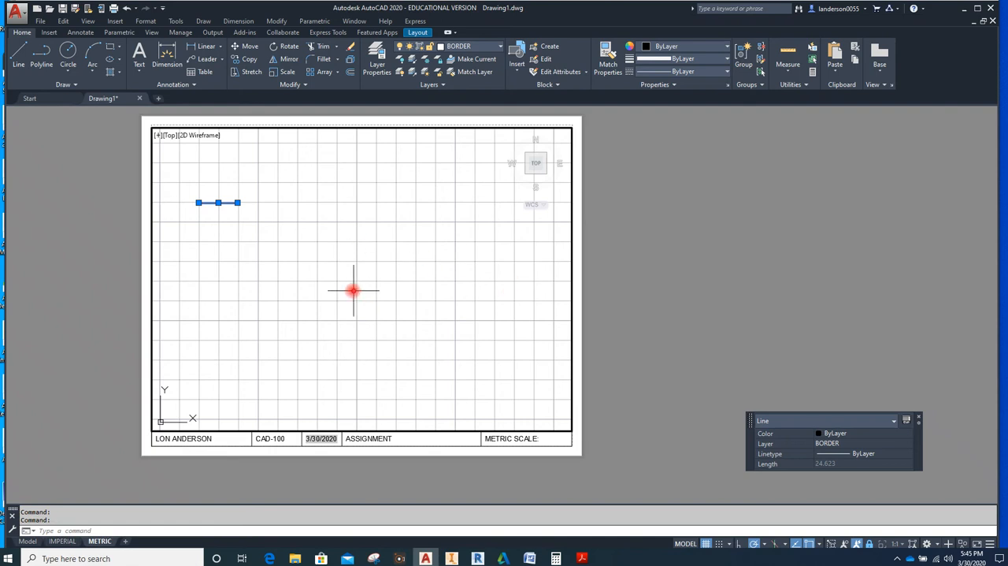
pyautogui.click(922, 419)
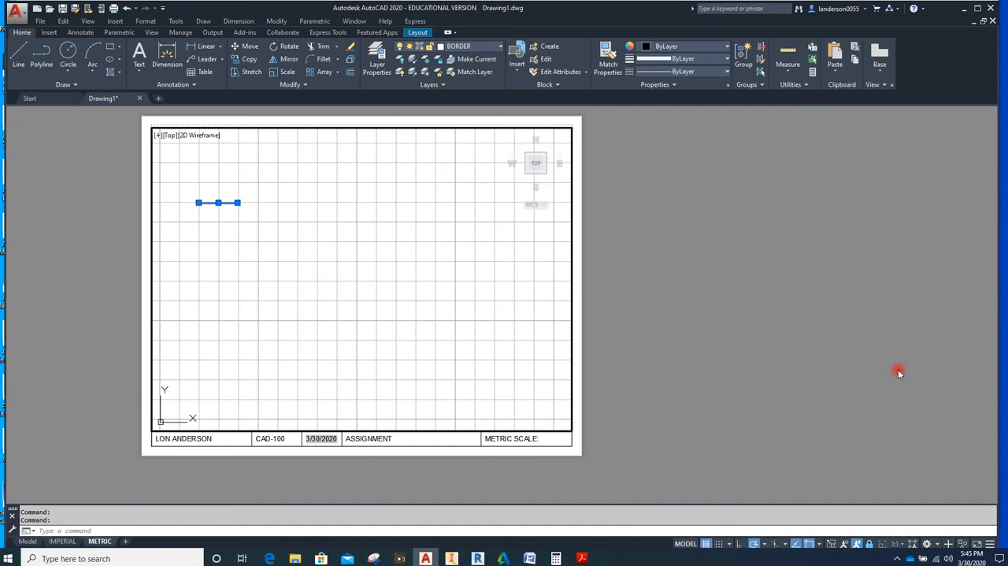
pyautogui.press('Escape')
# In the IMPERIAL layout, activate the viewport and set its scale to 1:1
pyautogui.click(63, 542)
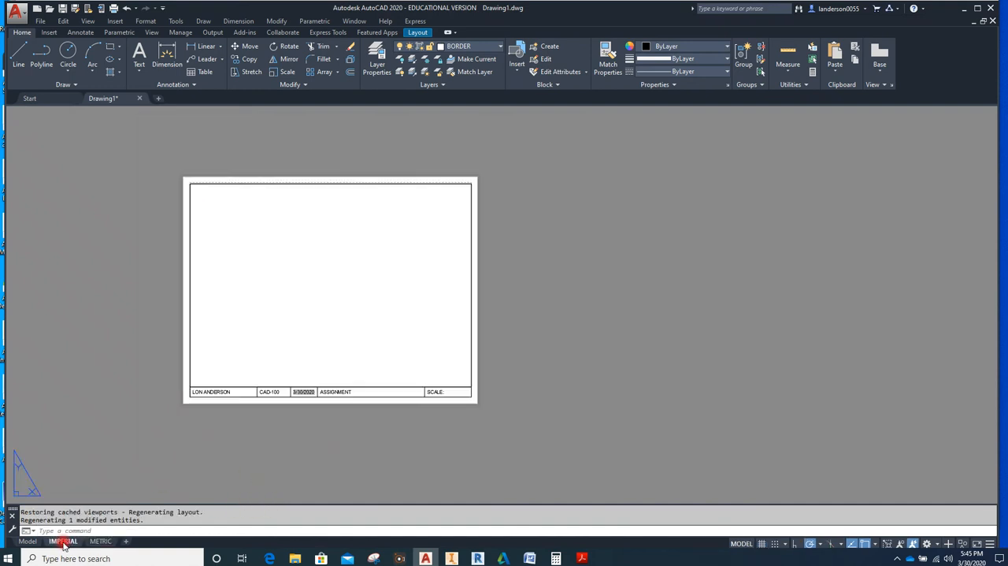
pyautogui.doubleClick(330, 299)
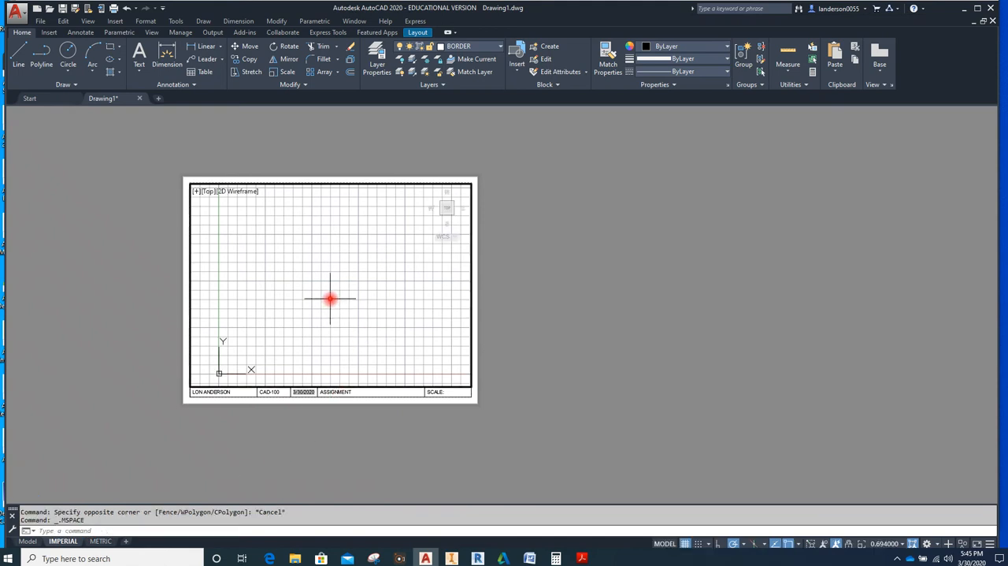
pyautogui.click(882, 544)
pyautogui.click(870, 236)
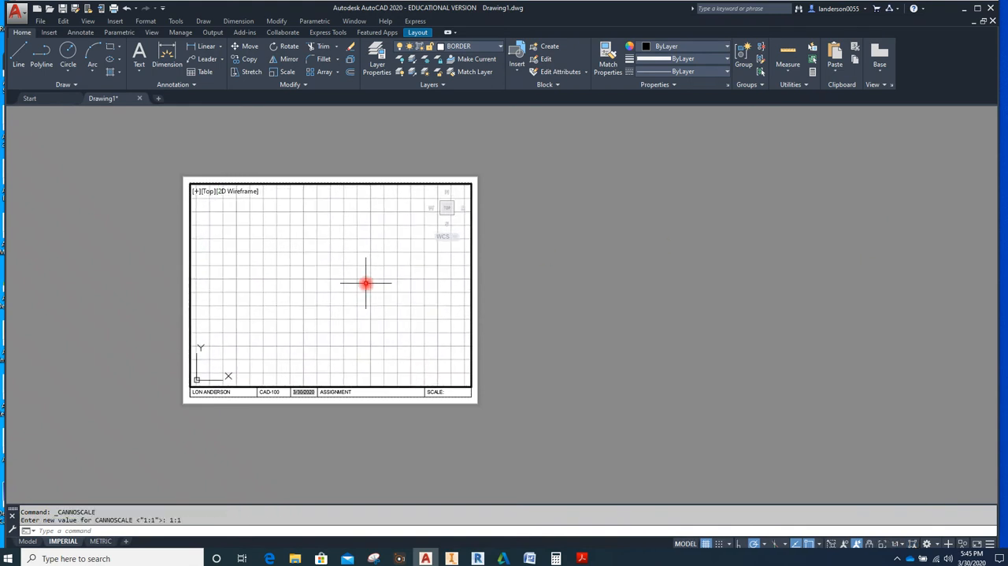
# Zoom the IMPERIAL viewport with the All option and reset its scale to 1:1
pyautogui.press('Return')
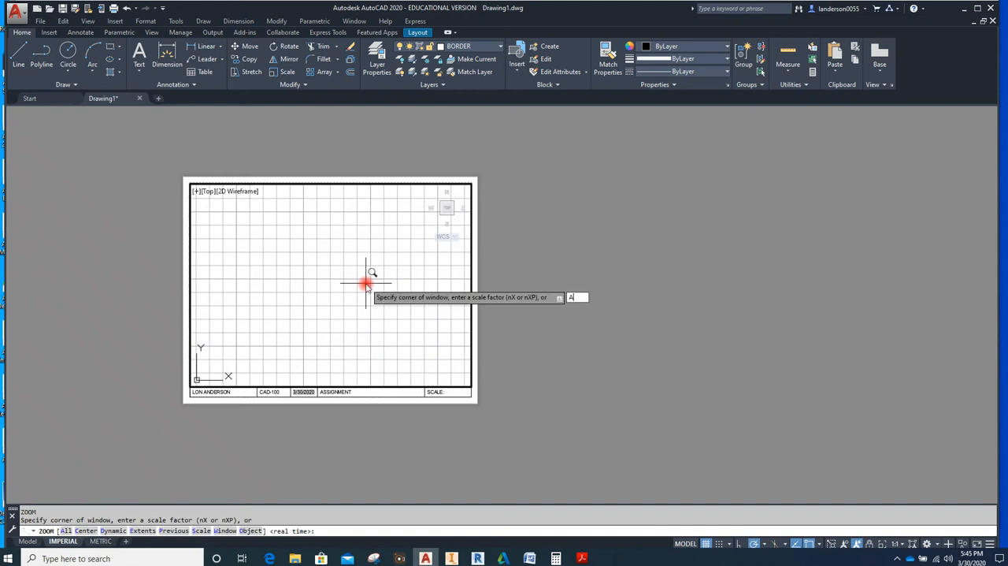
pyautogui.press('Return')
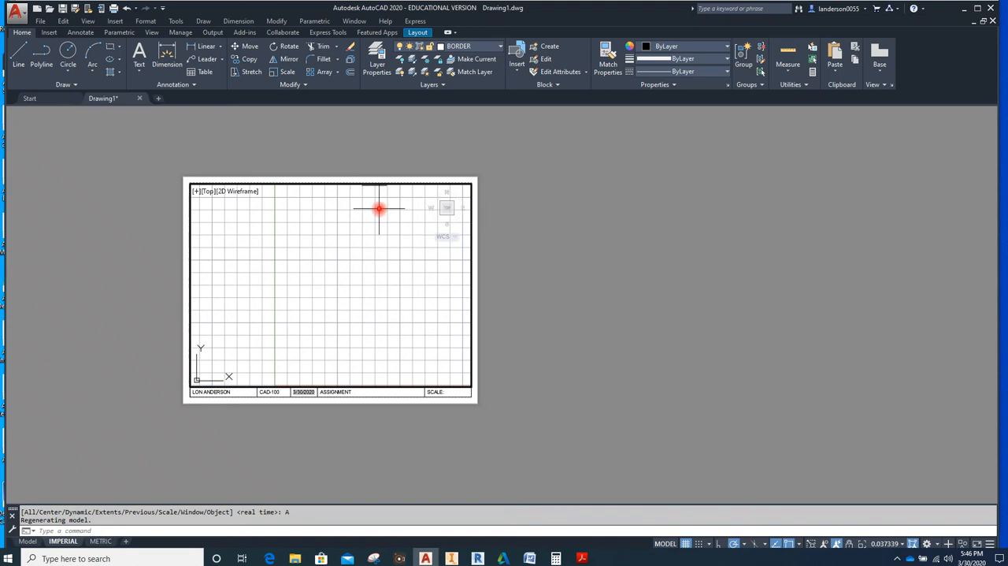
pyautogui.moveTo(379, 209); pyautogui.dragTo(248, 284, button='middle')
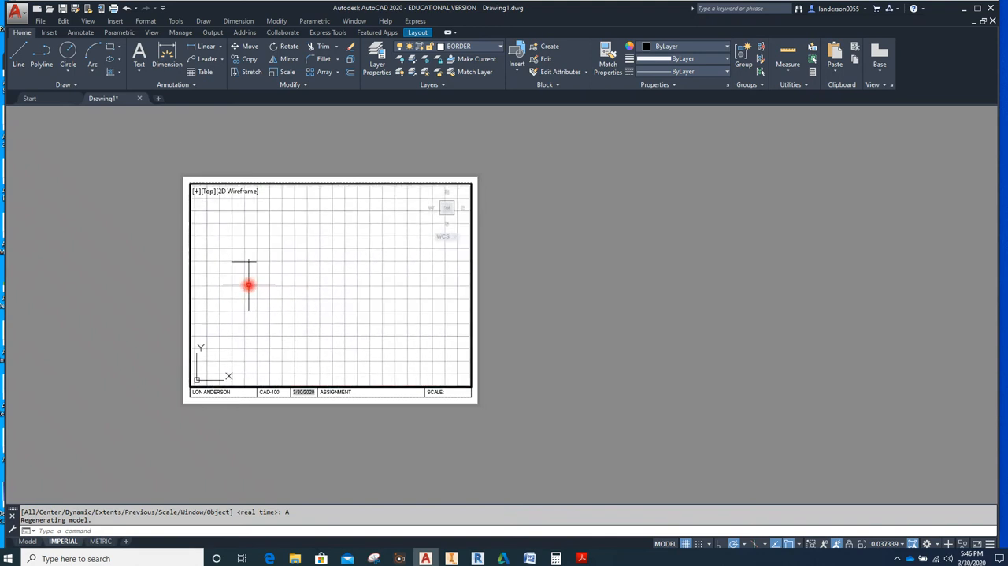
pyautogui.click(892, 544)
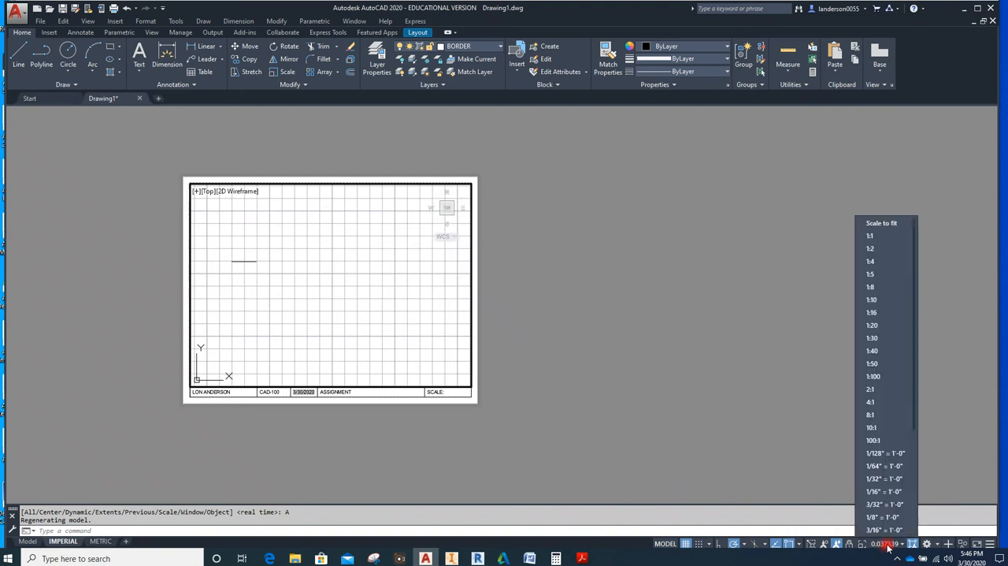
pyautogui.click(872, 237)
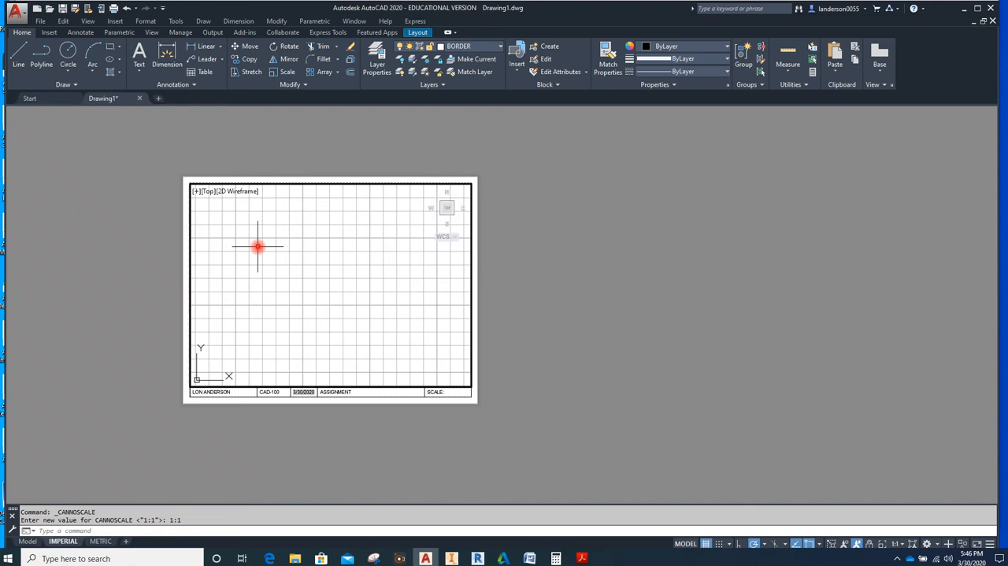
# Centre the metric line in the IMPERIAL viewport, try a 1:30 scale, and return the scale to 1:1
pyautogui.moveTo(258, 247); pyautogui.dragTo(501, 434, button='middle')
pyautogui.scroll(-13, 372, 338)
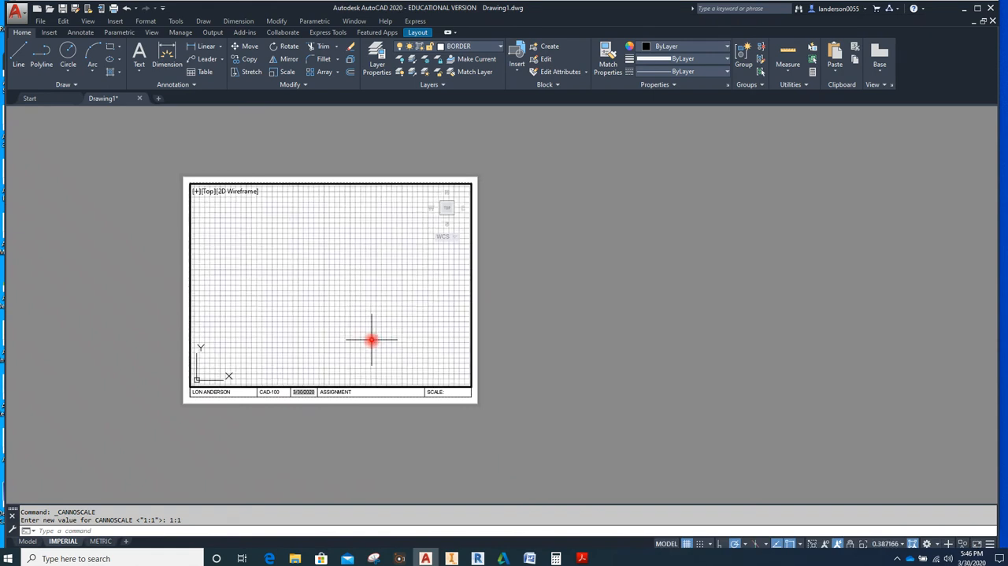
pyautogui.scroll(2, 331, 323)
pyautogui.moveTo(331, 323); pyautogui.dragTo(436, 322, button='middle')
pyautogui.scroll(2, 413, 316)
pyautogui.scroll(4, 311, 278)
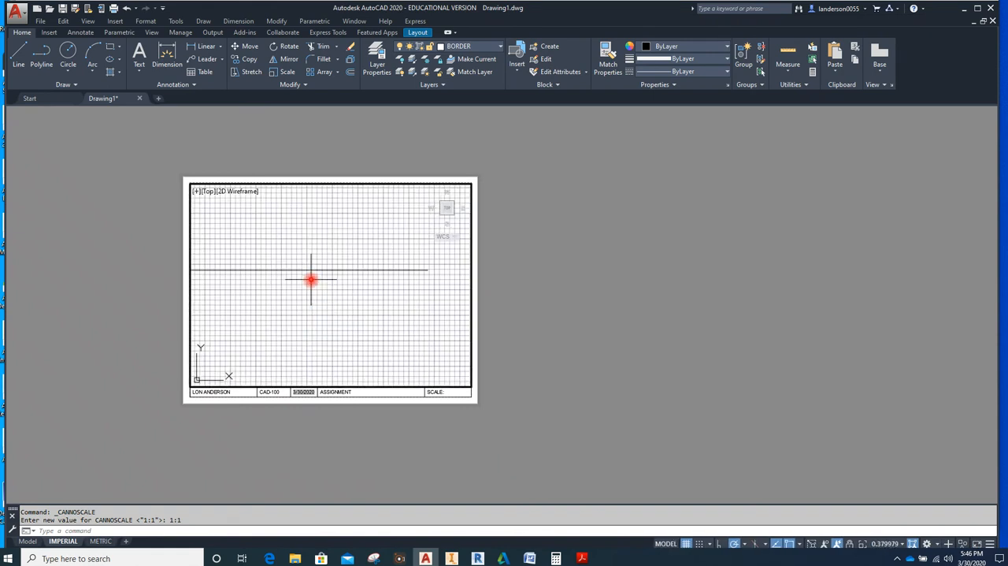
pyautogui.scroll(-2, 316, 292)
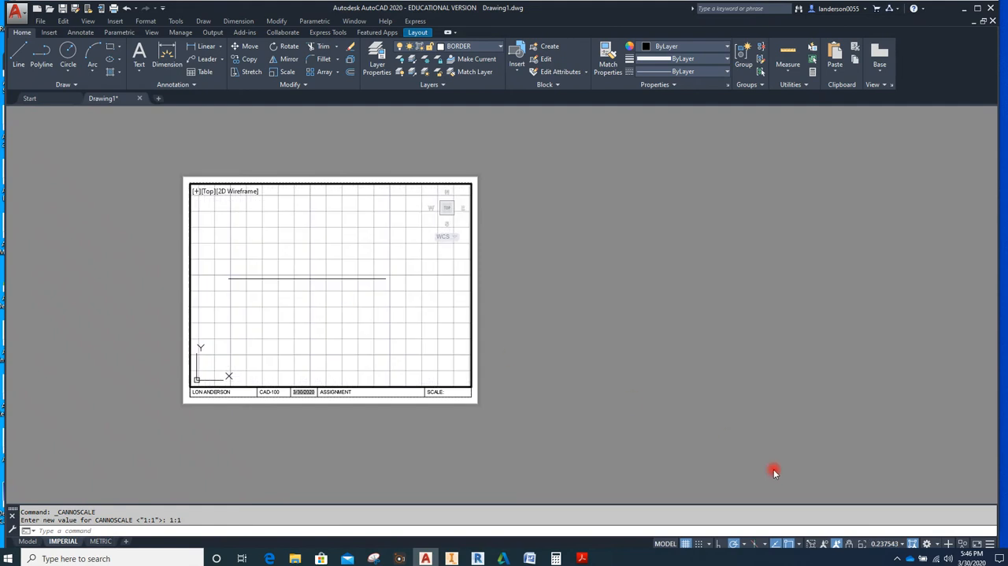
pyautogui.click(888, 544)
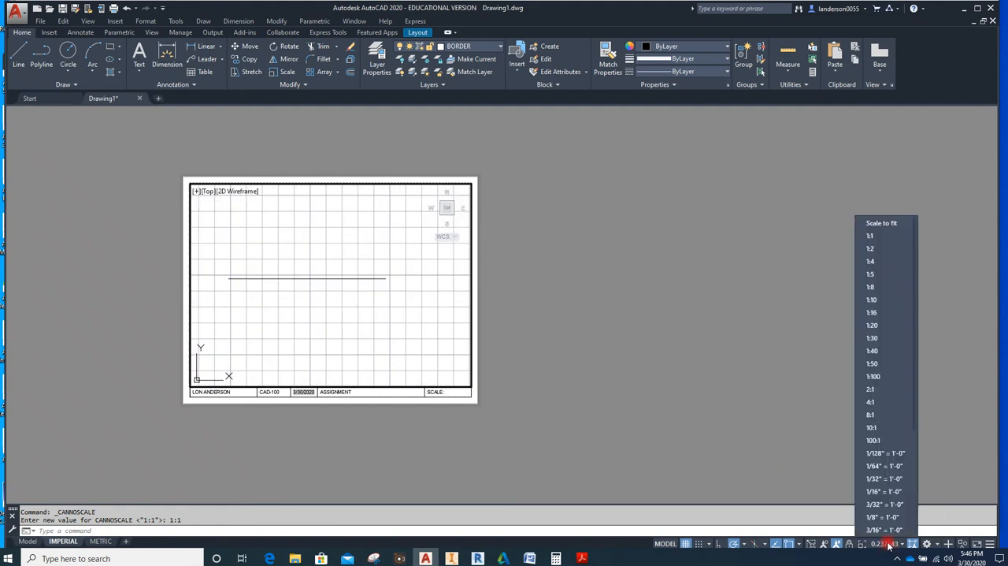
pyautogui.click(872, 338)
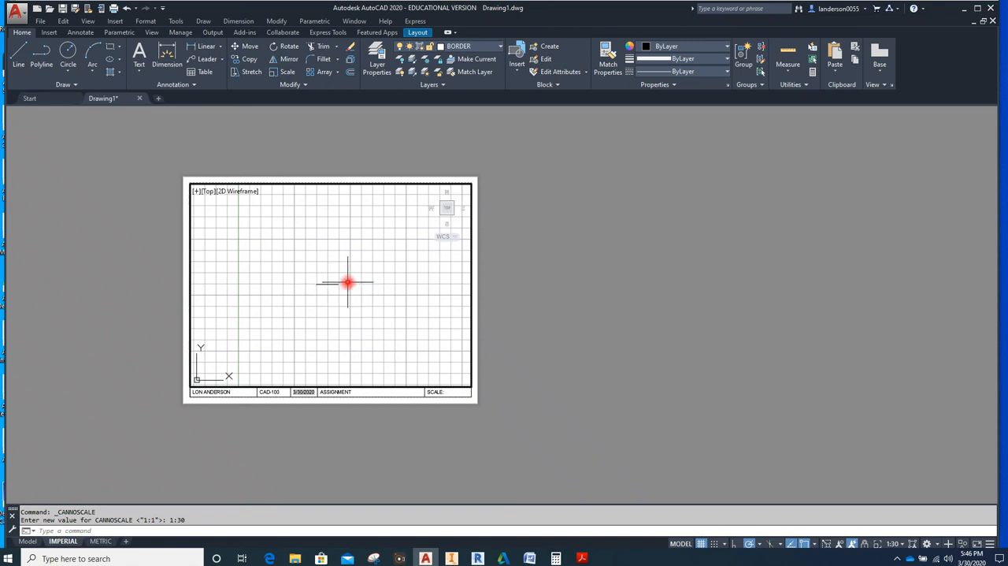
pyautogui.click(892, 548)
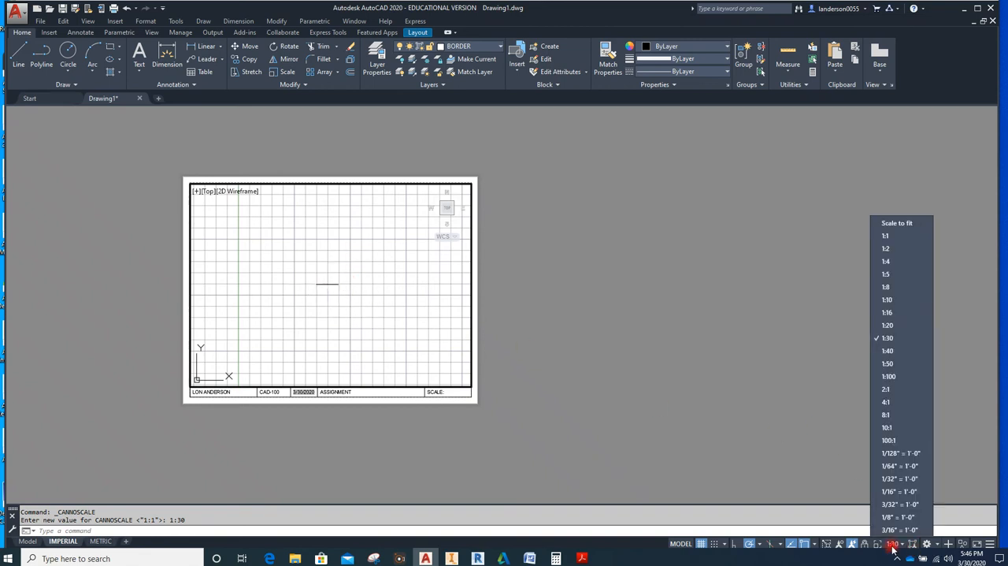
pyautogui.click(885, 236)
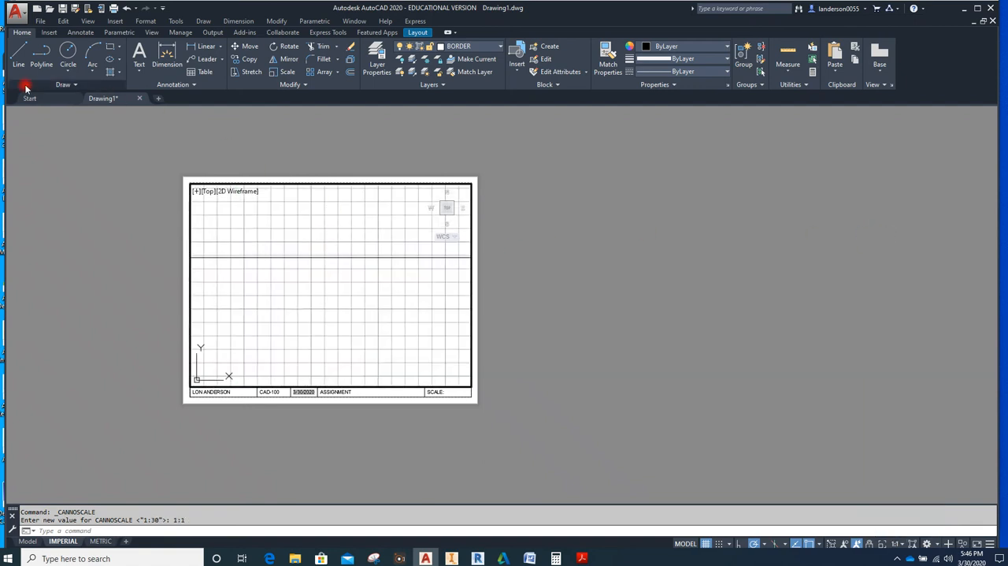
# Draw a horizontal line 1 unit long below the metric line in the IMPERIAL viewport
pyautogui.click(19, 53)
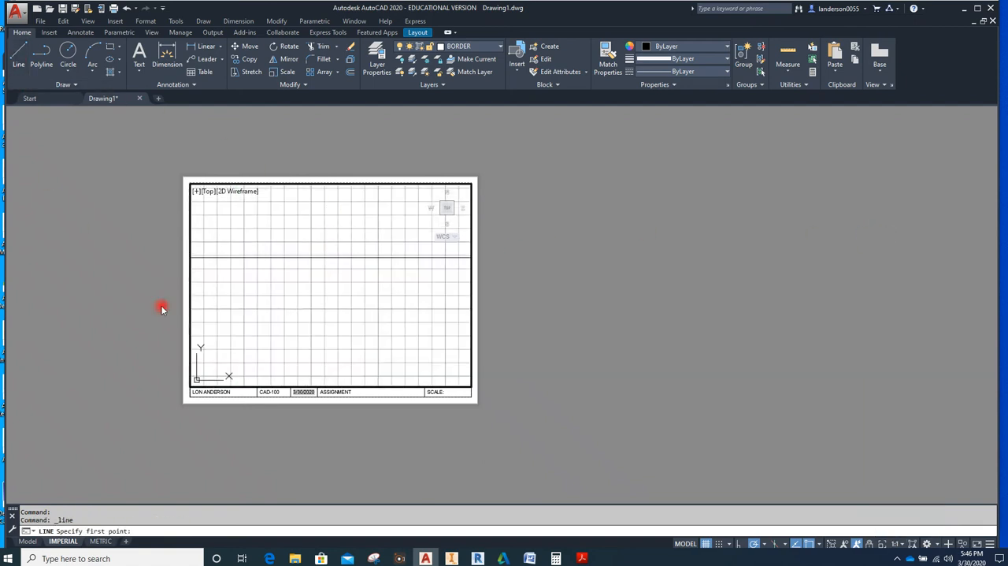
pyautogui.click(268, 282)
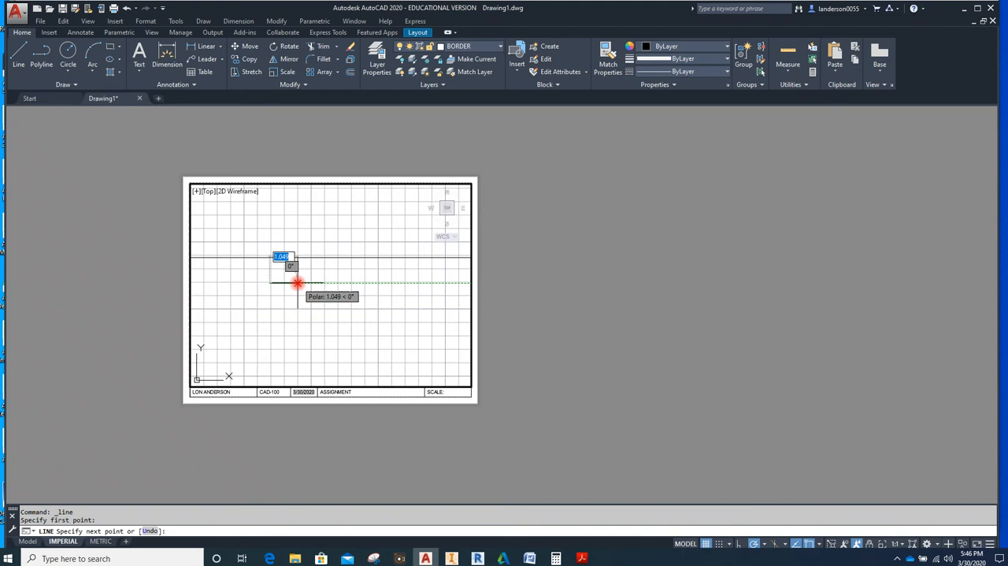
pyautogui.write('1')
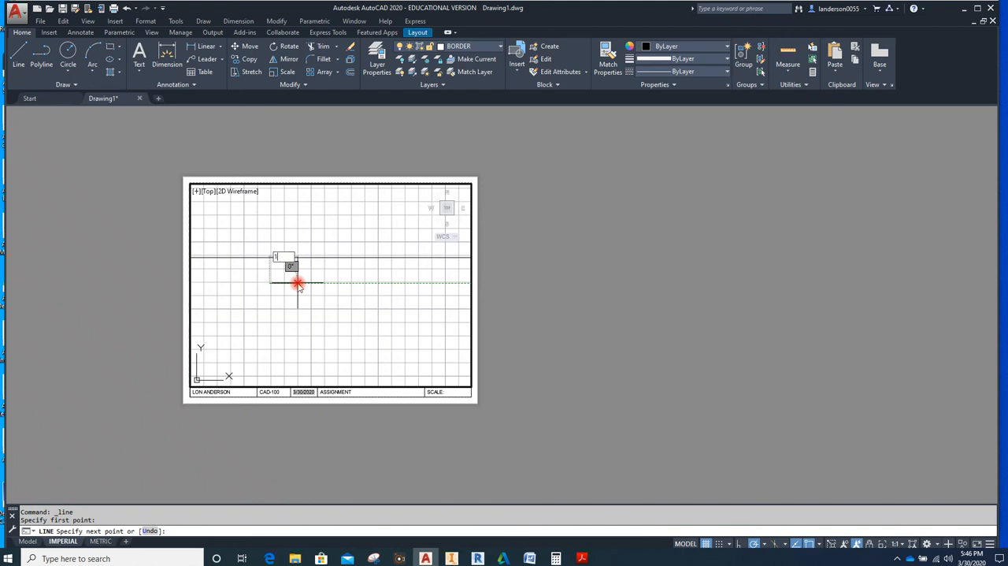
pyautogui.press('Return')
pyautogui.press('Escape')
pyautogui.press('Escape')
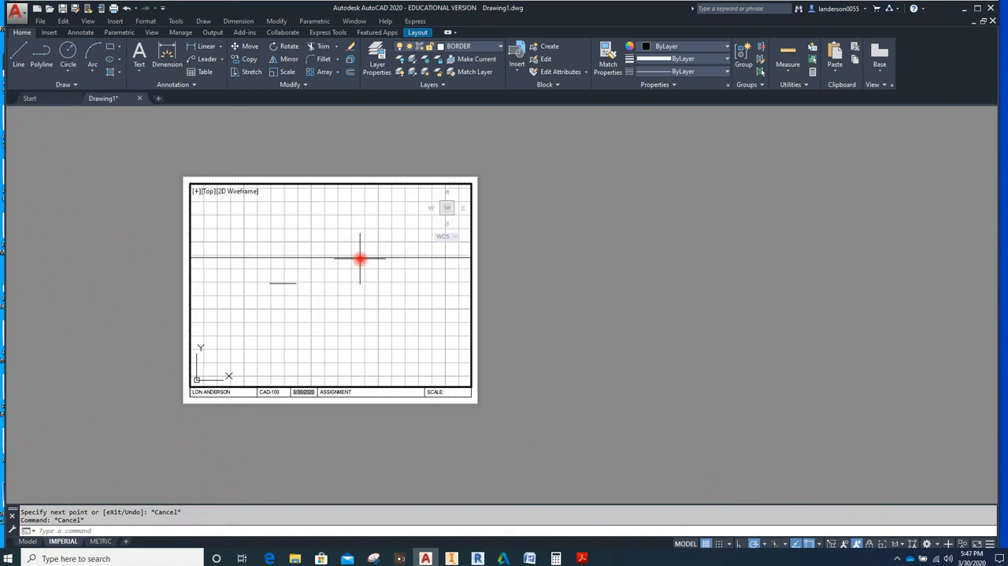
# Erase the long metric line that crosses the IMPERIAL viewport
pyautogui.moveTo(361, 258)
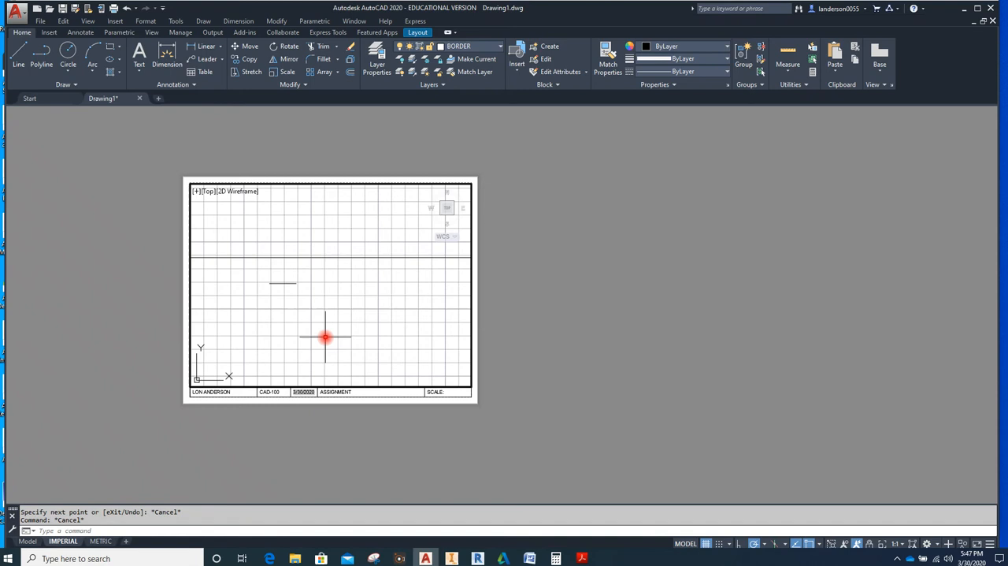
pyautogui.click(395, 257)
pyautogui.press('Delete')
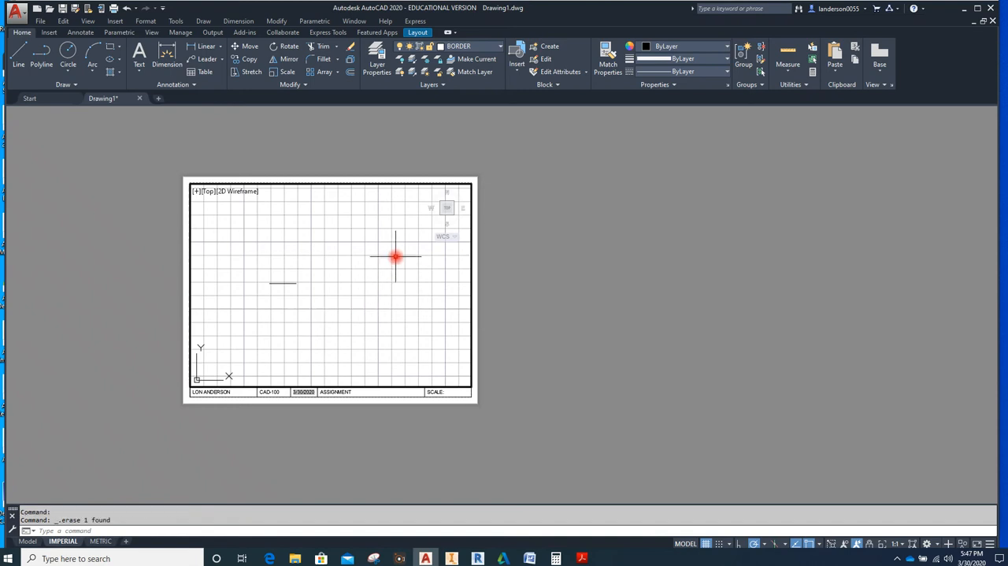
# Erase the short line left in the IMPERIAL viewport, check the METRIC layout, and return to model space
pyautogui.click(293, 282)
pyautogui.press('Delete')
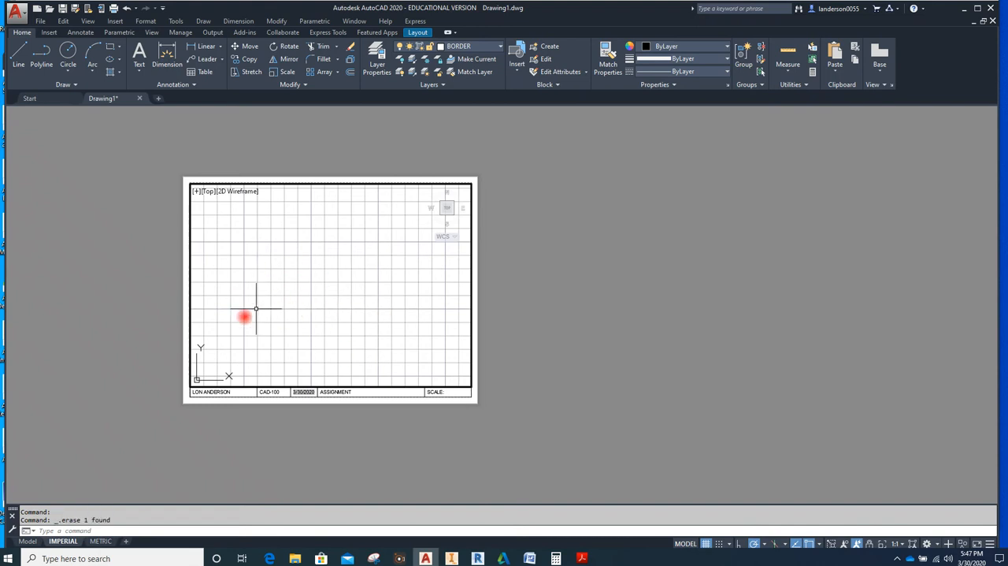
pyautogui.click(99, 541)
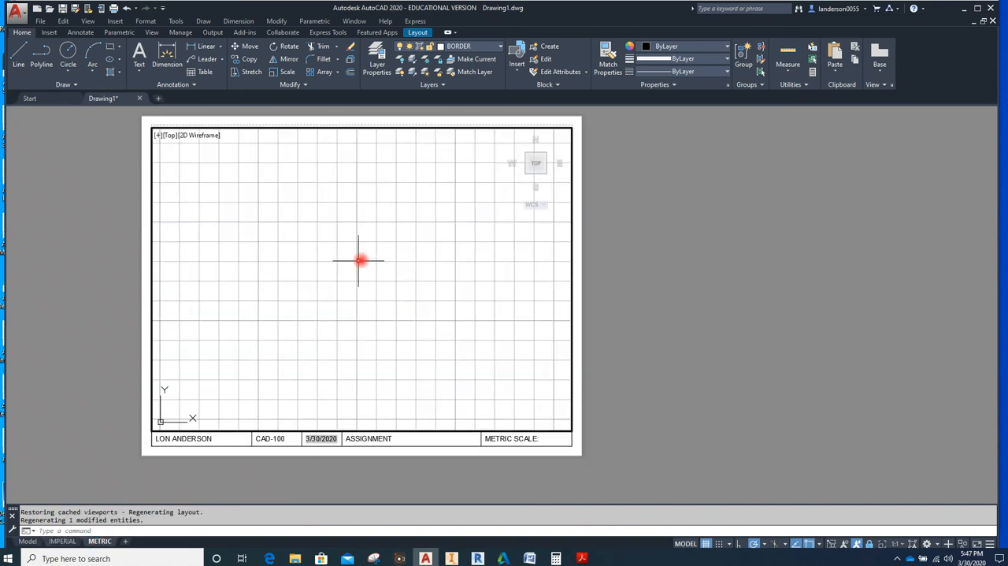
pyautogui.click(27, 541)
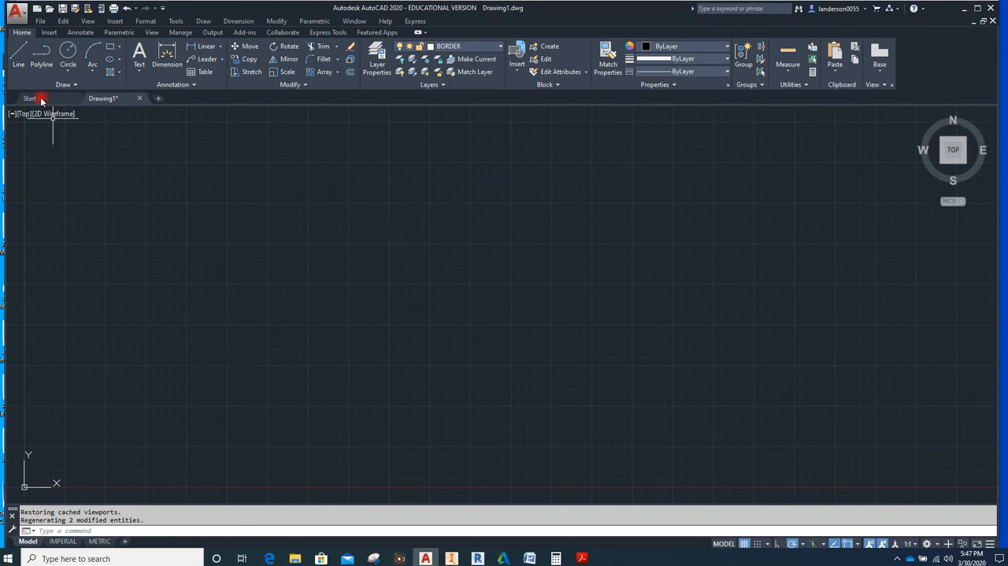
# Save the drawing as a drawing template named A-A-A LEA-A SIZE in the Template folder
pyautogui.click(16, 15)
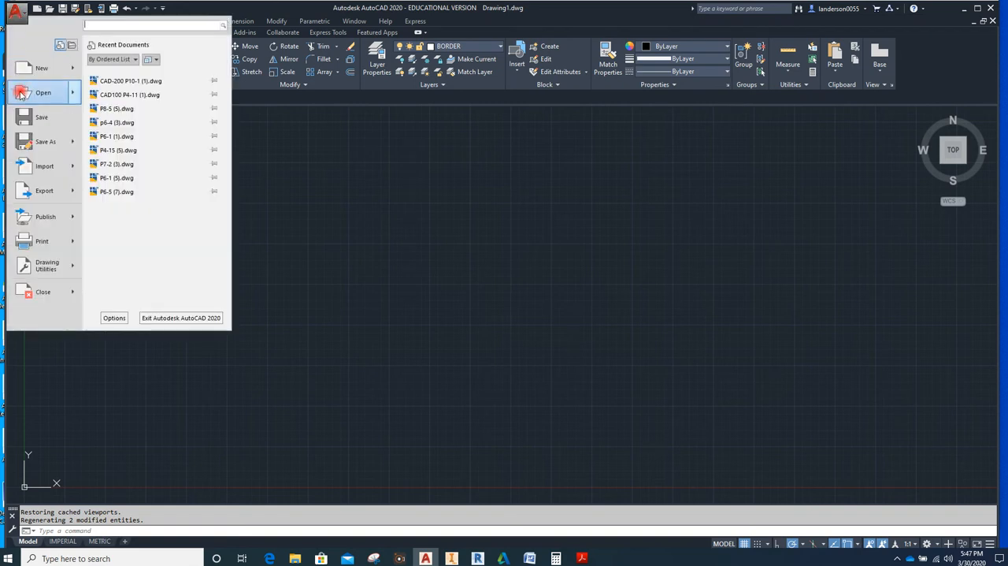
pyautogui.moveTo(75, 142)
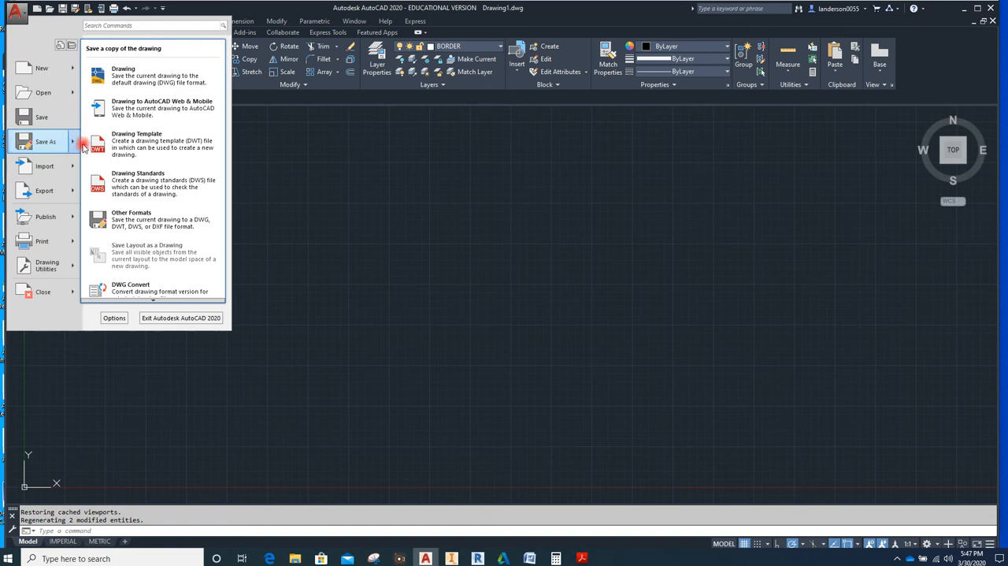
pyautogui.click(144, 148)
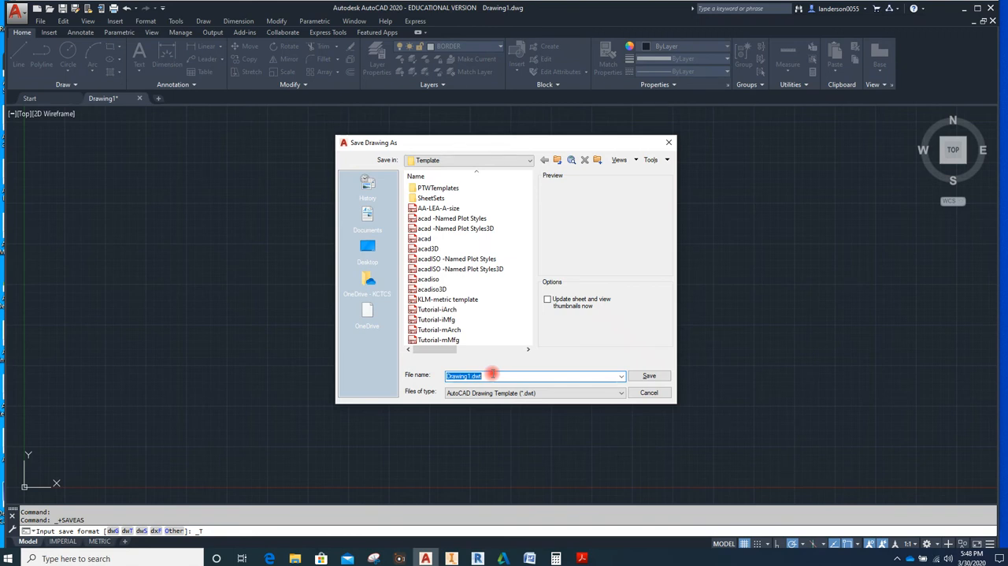
pyautogui.write('A')
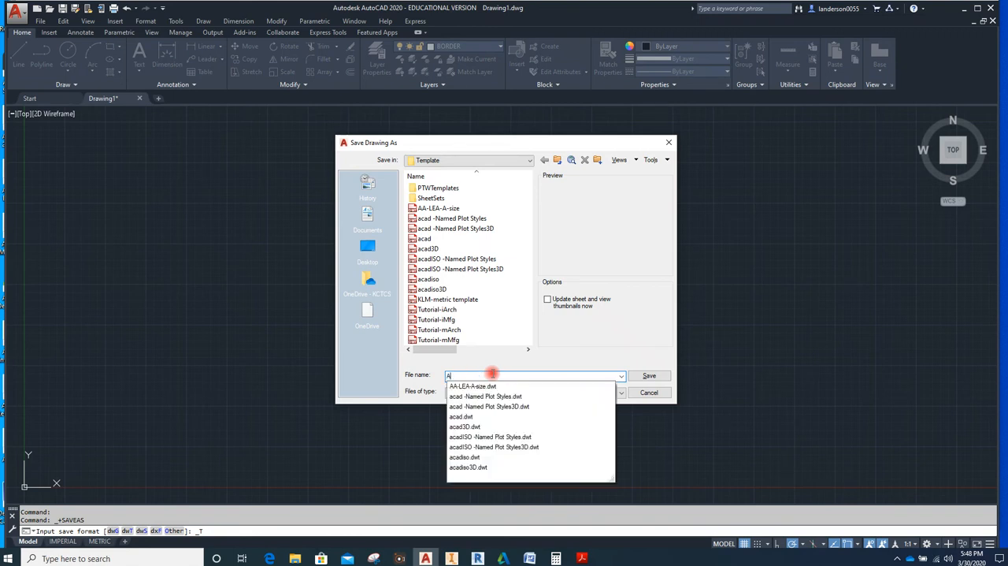
pyautogui.write('-A-A LEA-A SIZE')
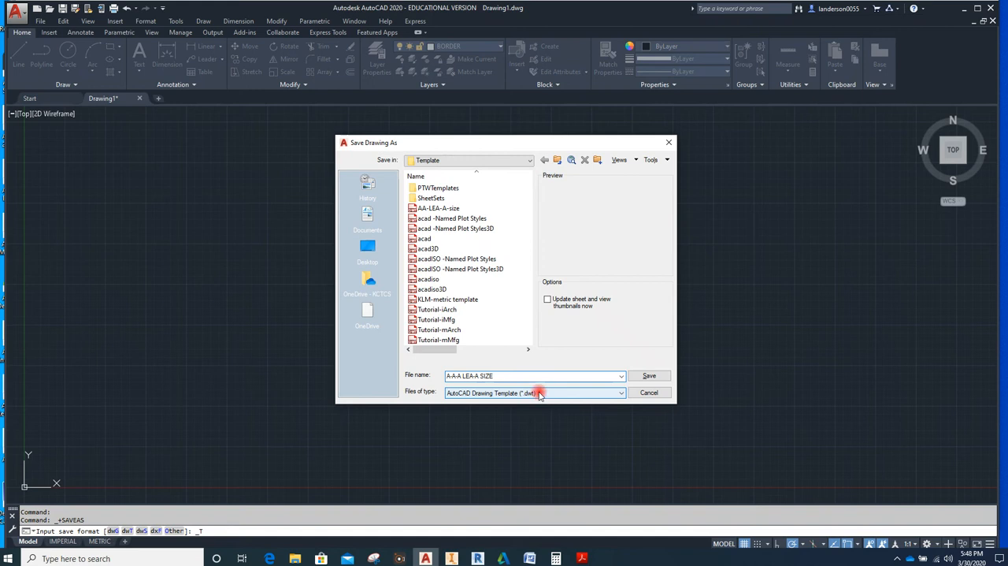
pyautogui.click(650, 376)
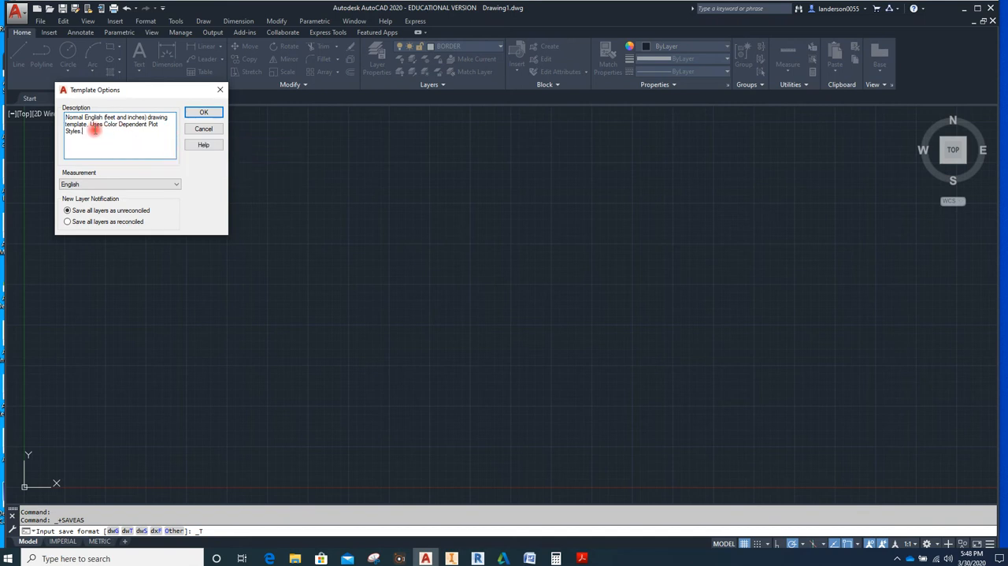
# Replace the template description with "INCH & METRIC TITLE BLOCKS" and accept the template options
pyautogui.moveTo(98, 132); pyautogui.dragTo(65, 118)
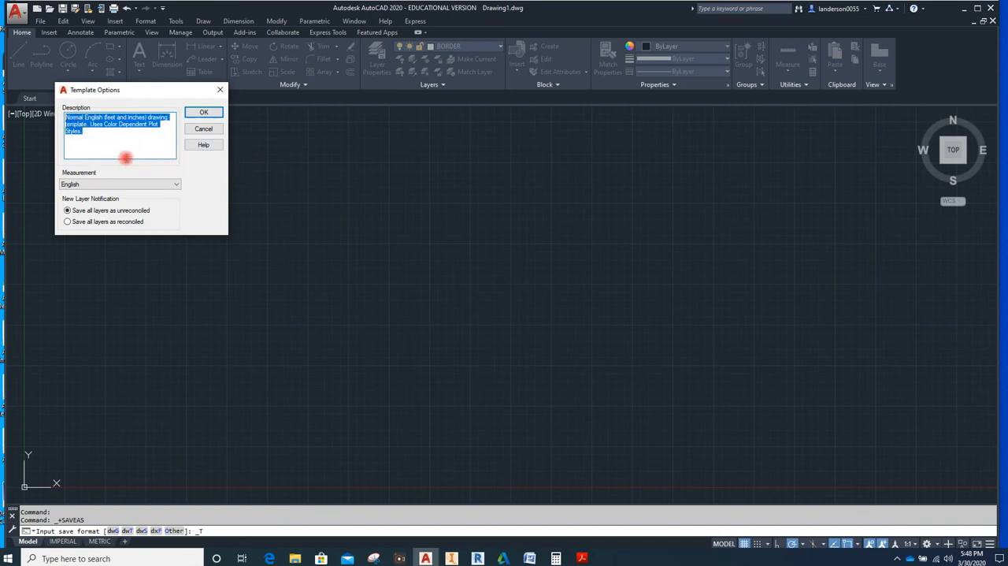
pyautogui.write('INCH & METRIC TITLE BLOCKS')
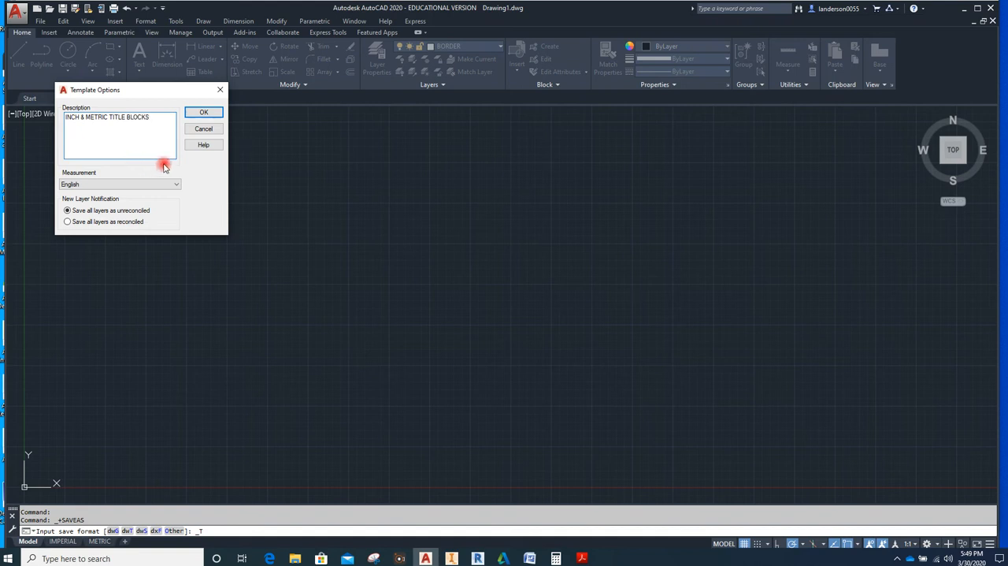
pyautogui.click(203, 112)
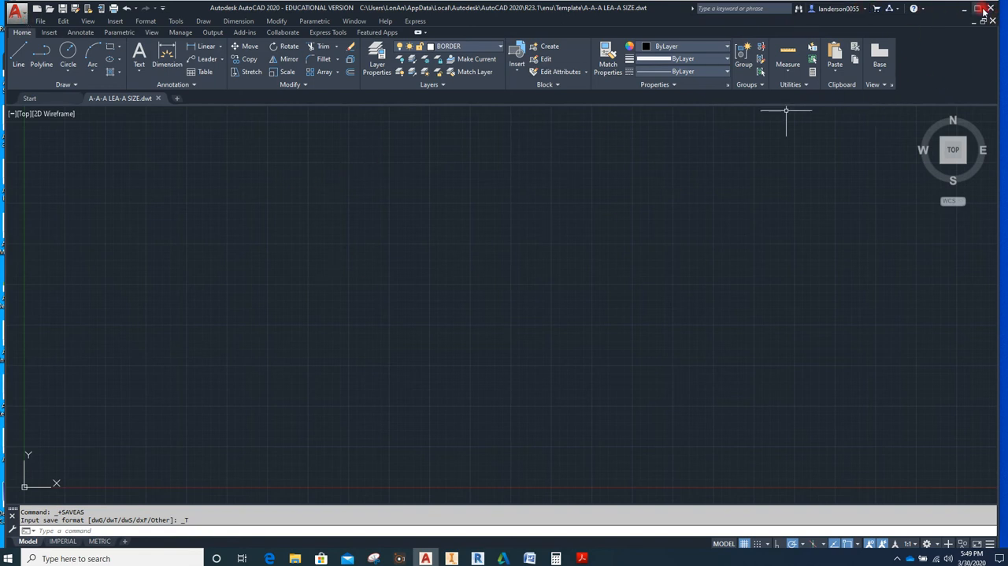
# Close the template file and start a new drawing from A-A-A LEA-A SIZE.dwt
pyautogui.click(16, 11)
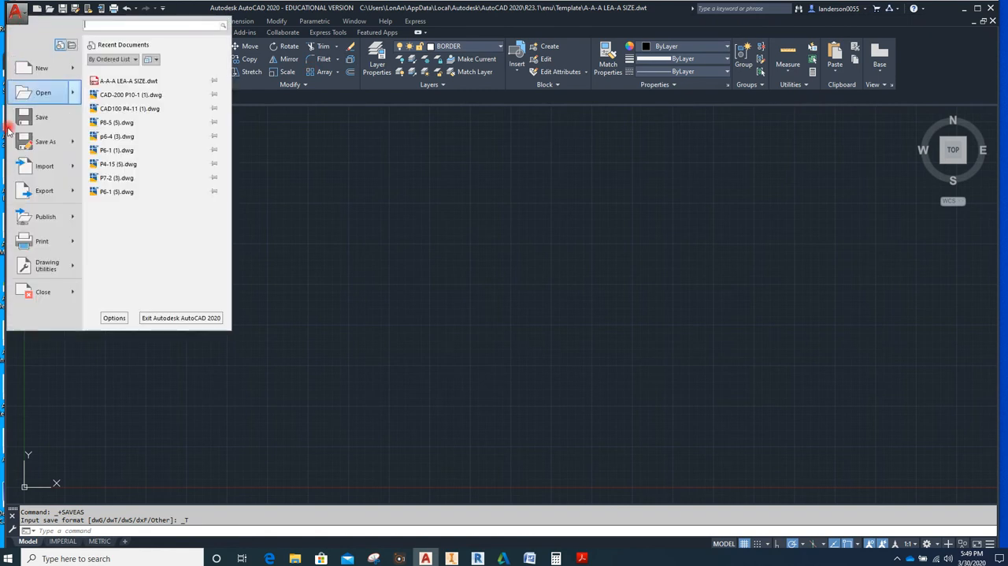
pyautogui.click(41, 290)
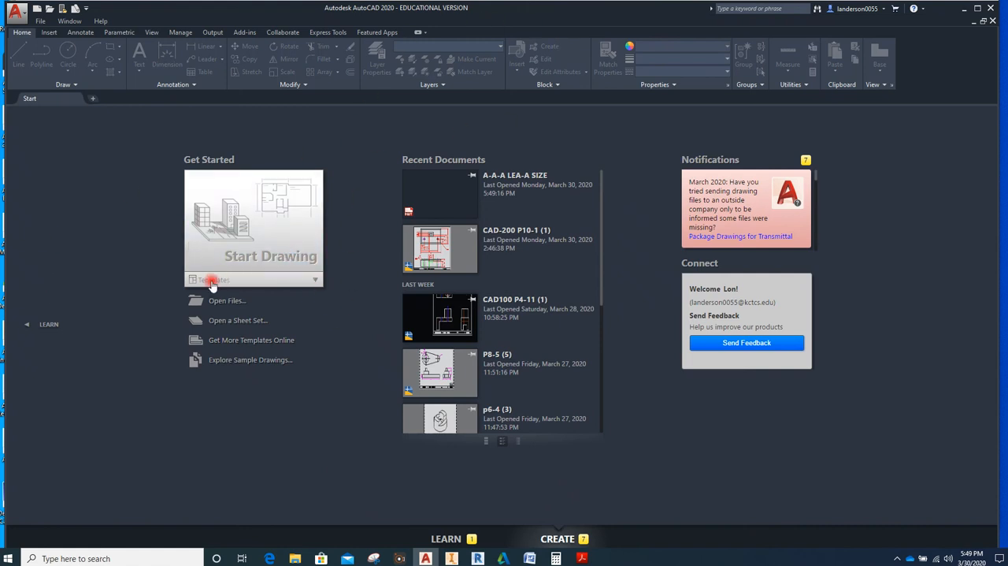
pyautogui.click(315, 281)
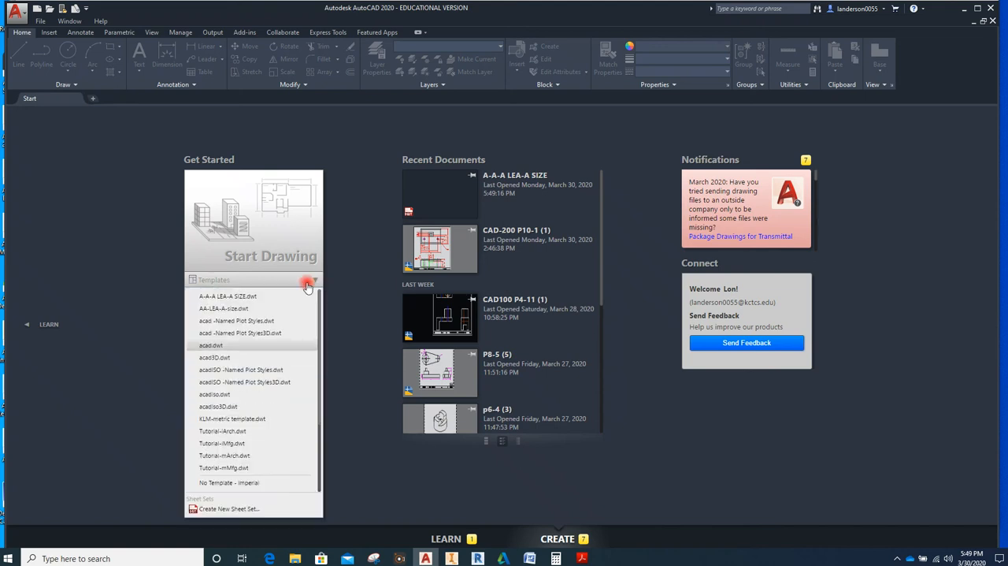
pyautogui.click(229, 297)
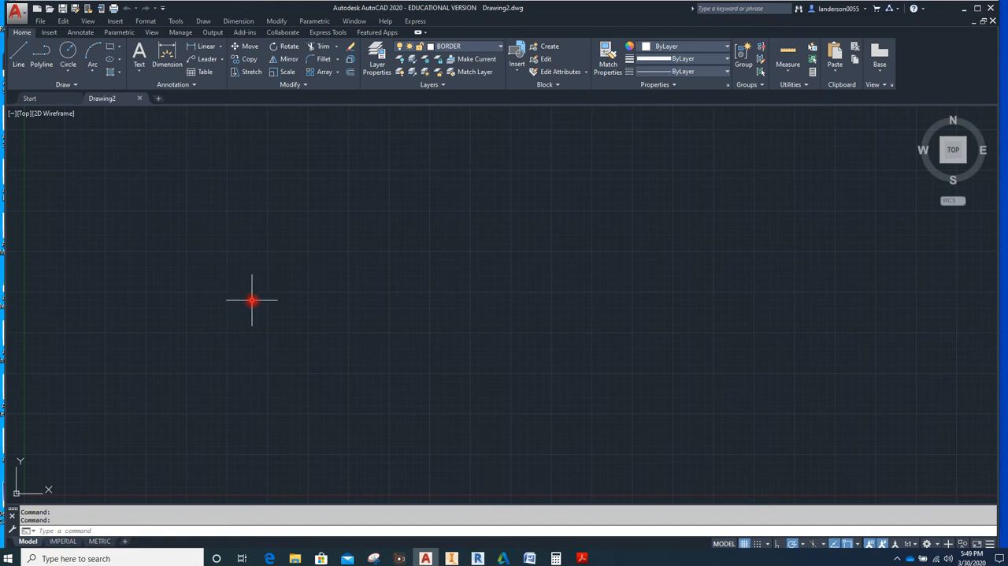
# Review the annotative and standard dimension styles in the Dimension Style Manager, then close it
pyautogui.click(80, 33)
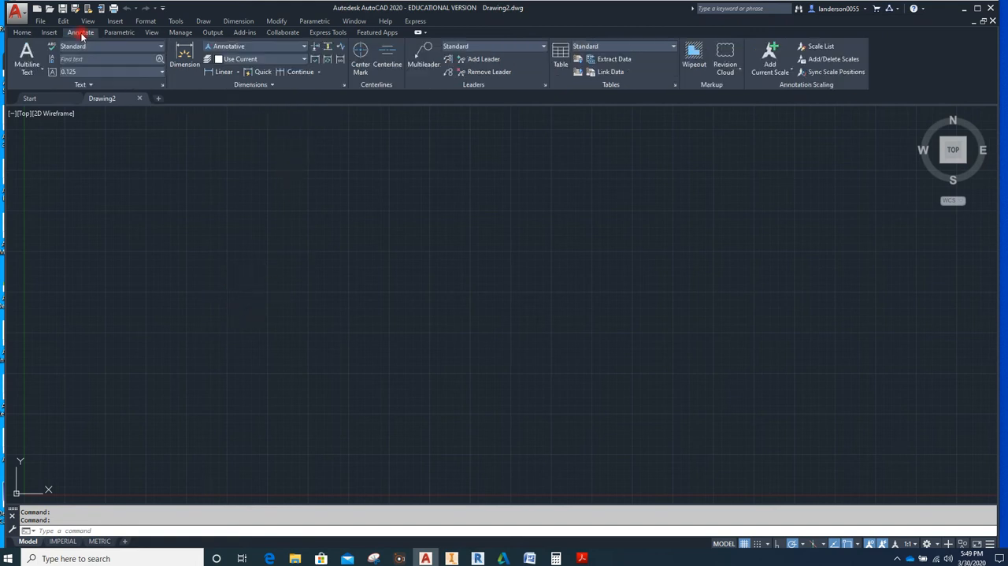
pyautogui.click(344, 85)
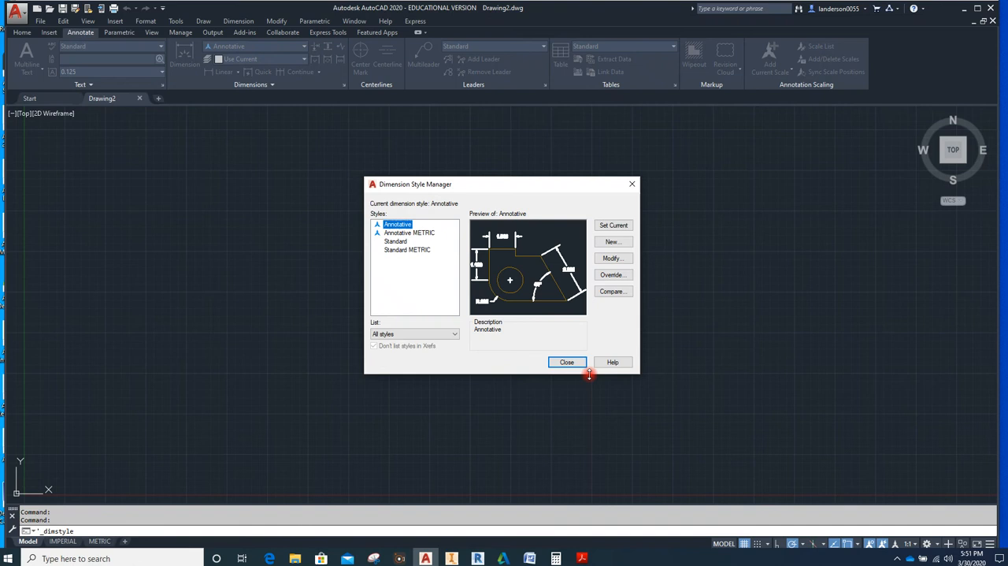
pyautogui.click(567, 362)
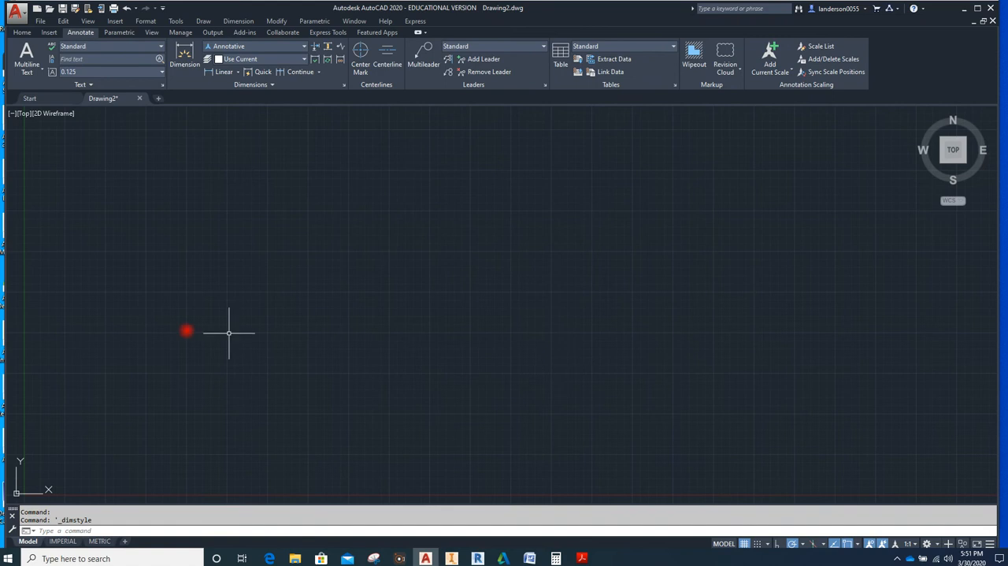
# Unlock the METRIC layout's viewport and turn off its grid
pyautogui.click(59, 540)
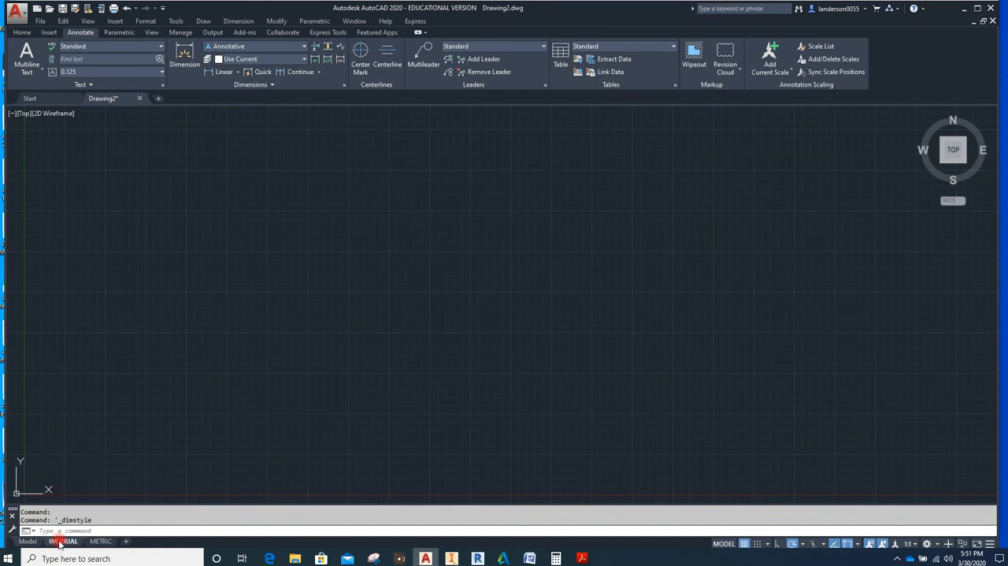
pyautogui.click(100, 541)
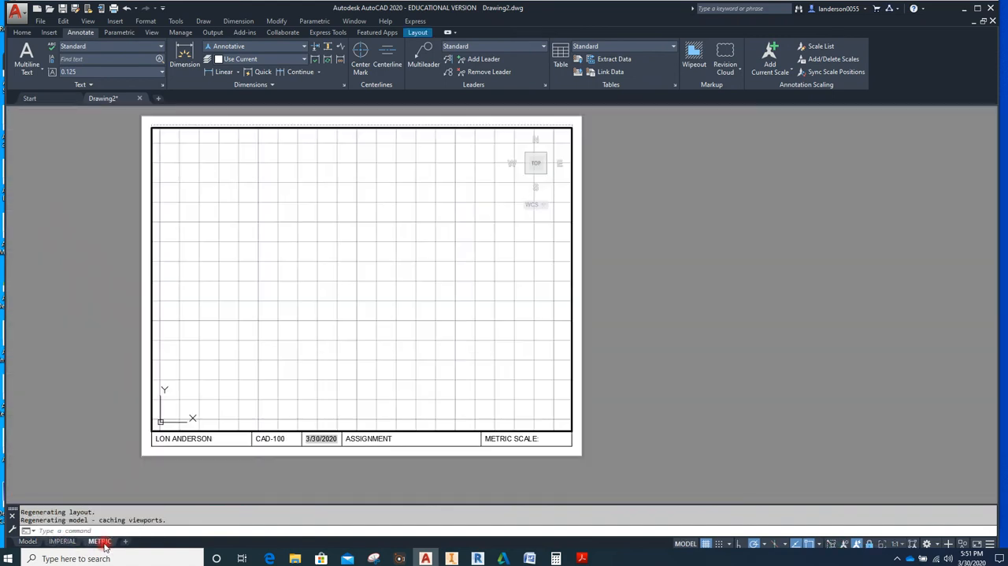
pyautogui.click(486, 299)
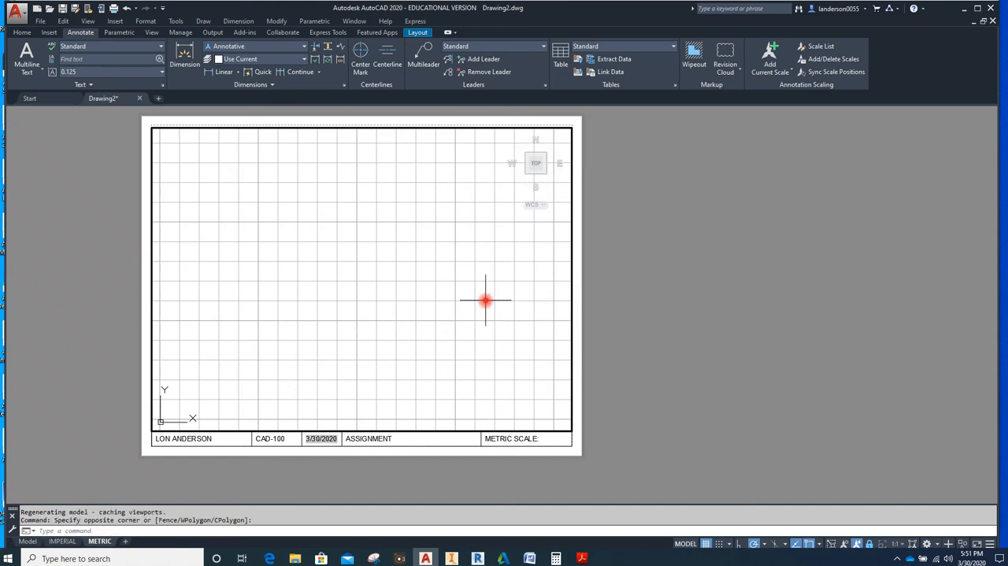
pyautogui.click(870, 543)
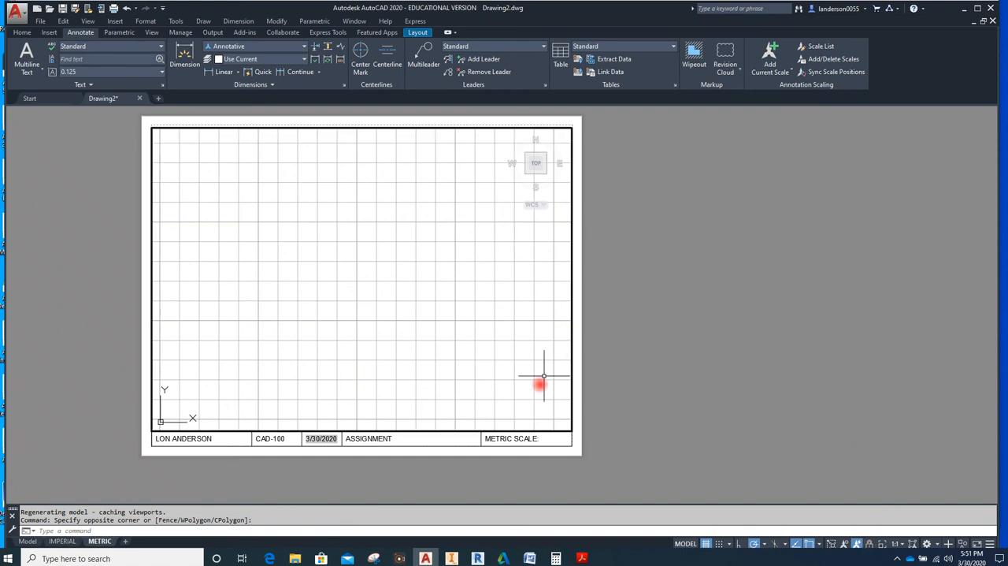
pyautogui.click(707, 544)
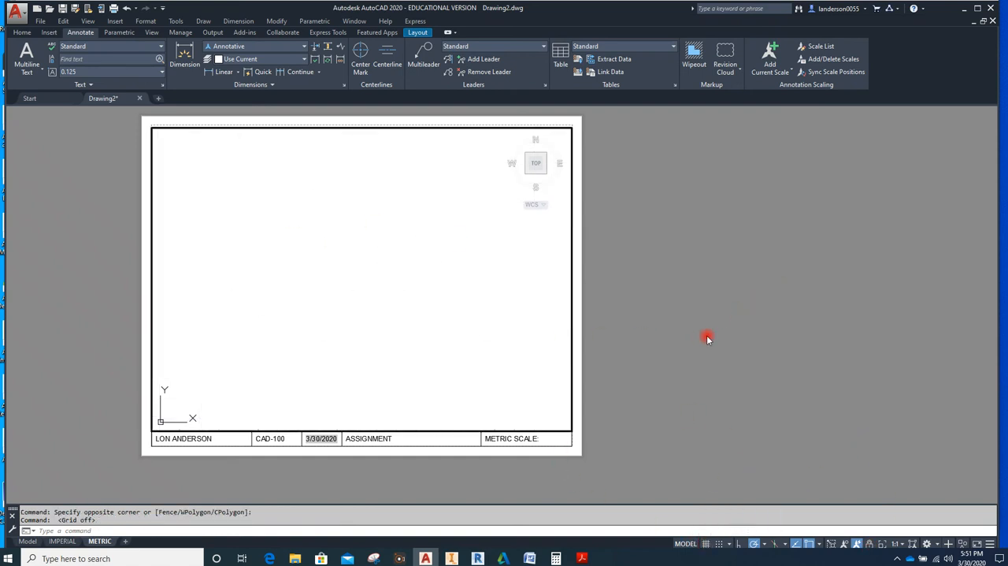
# Turn off the grid in the IMPERIAL layout's viewport and return to paper space
pyautogui.click(64, 542)
pyautogui.click(308, 310)
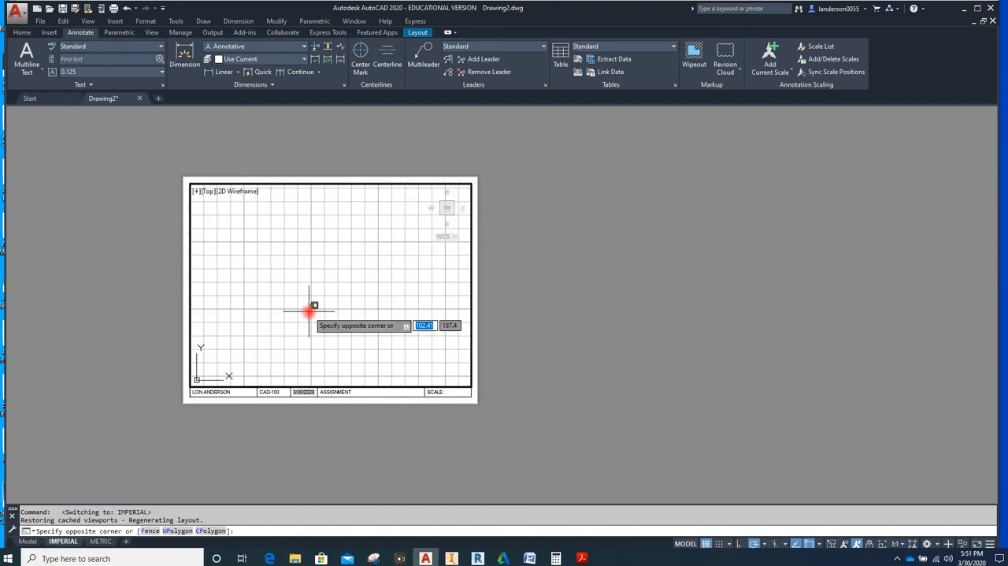
pyautogui.click(705, 543)
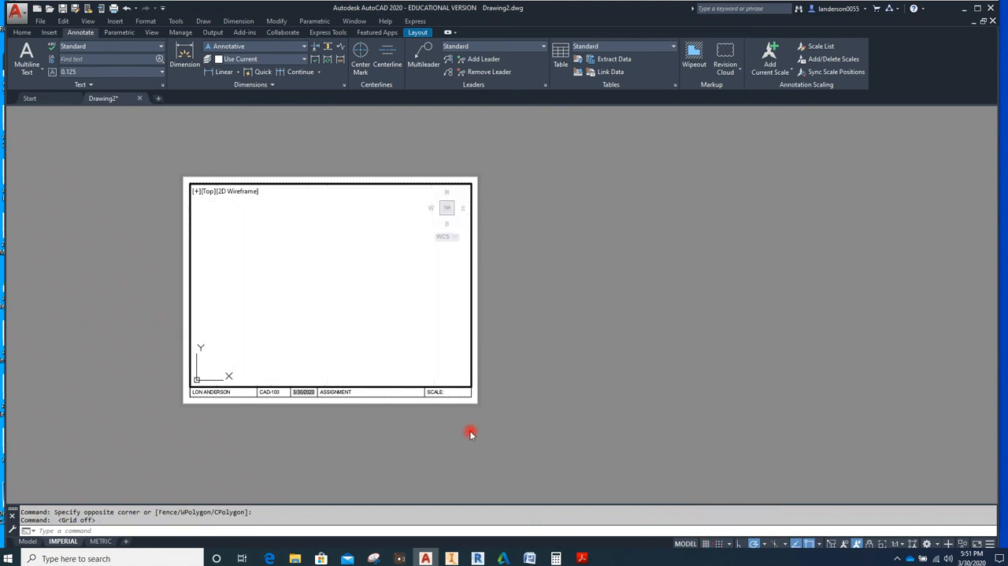
pyautogui.doubleClick(188, 432)
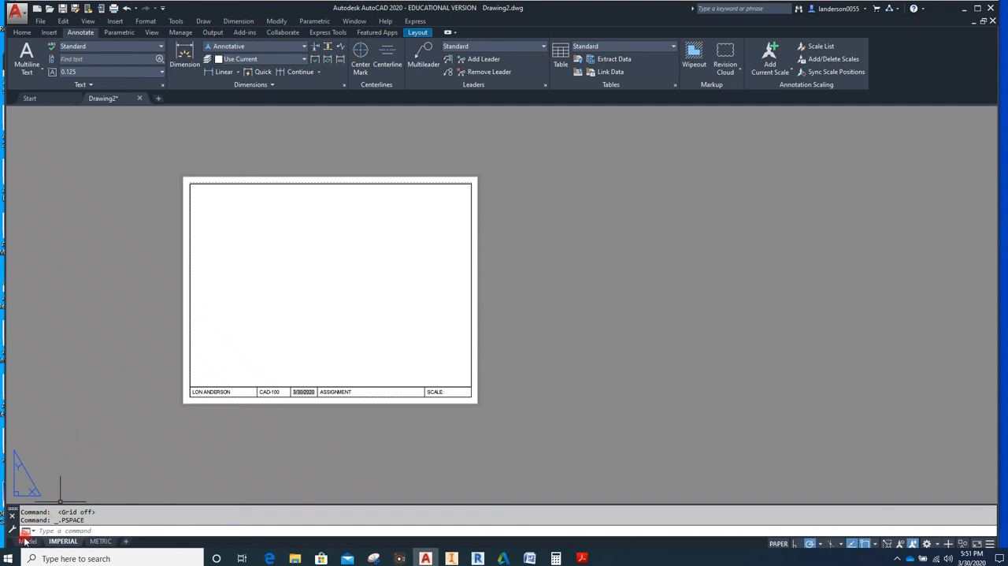
# Switch to model space and make OBJECT the current layer
pyautogui.moveTo(28, 544)
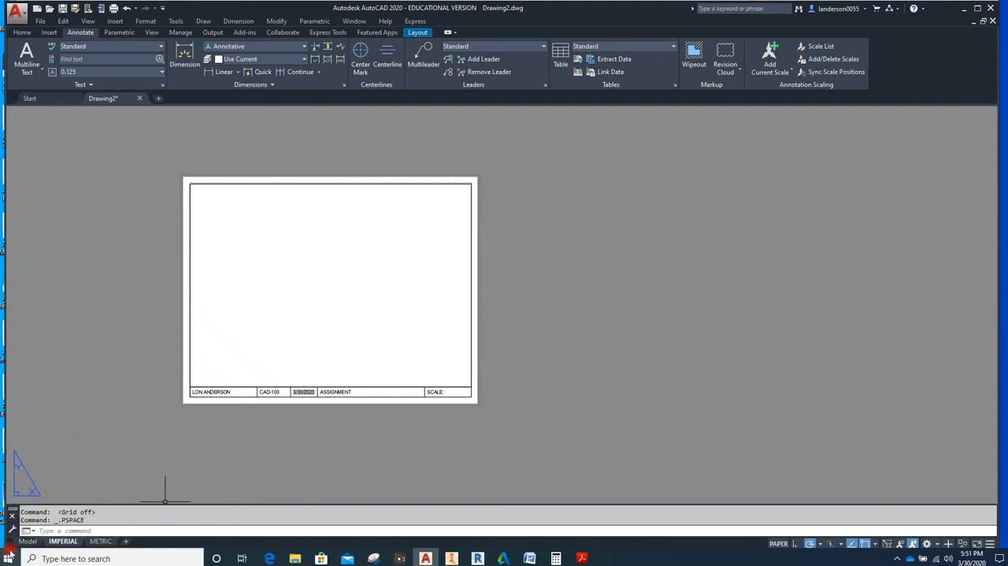
pyautogui.click(27, 541)
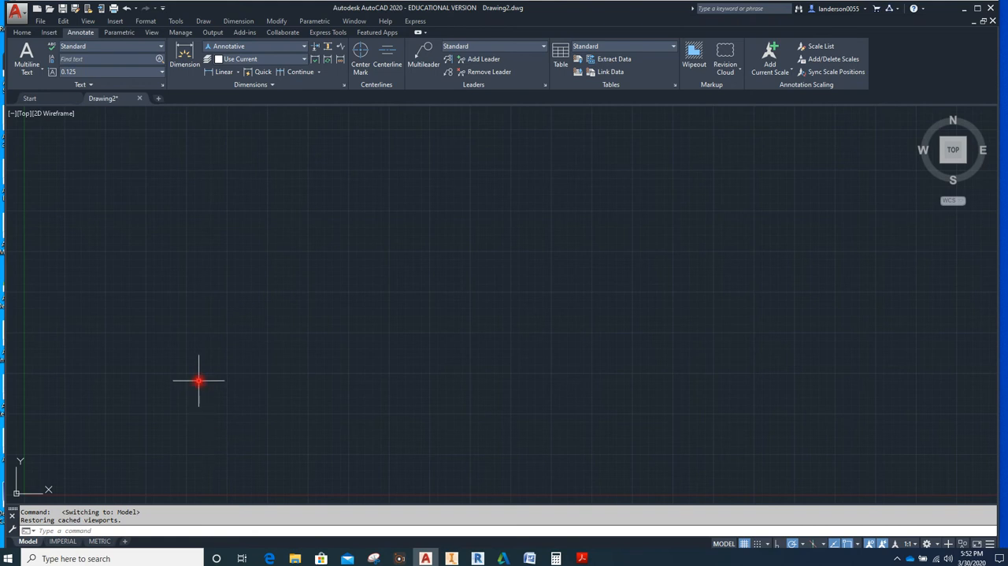
pyautogui.click(22, 32)
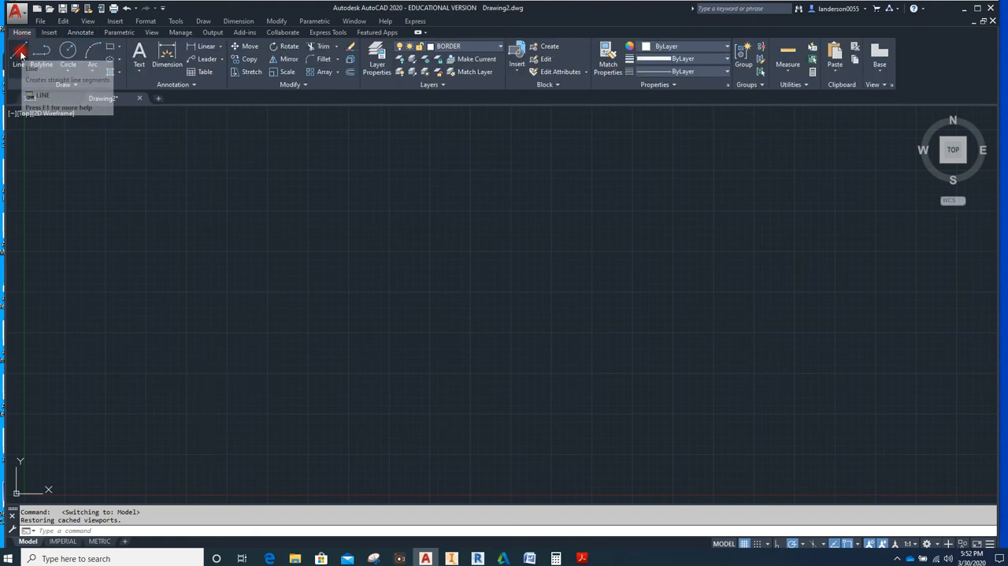
pyautogui.click(501, 47)
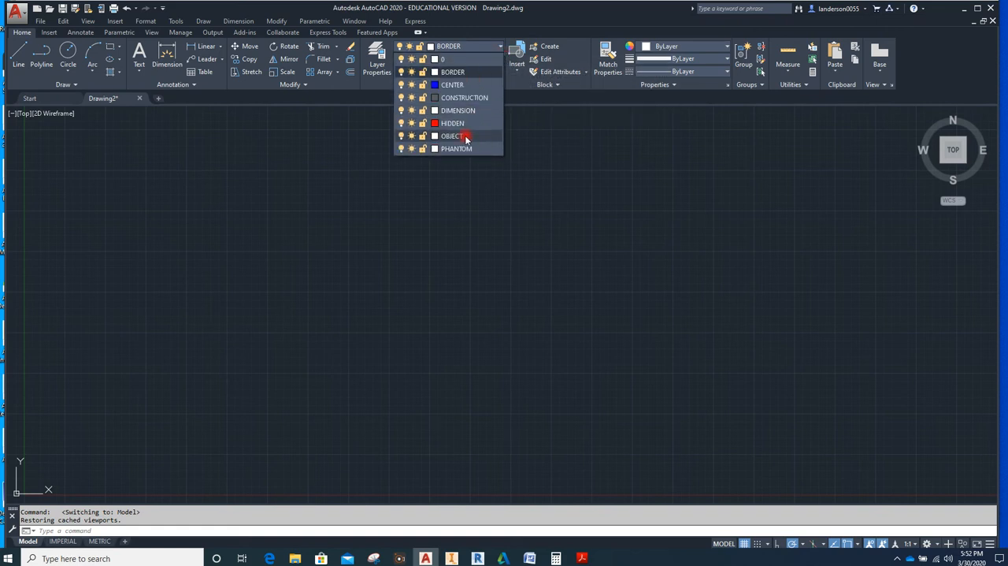
pyautogui.click(452, 137)
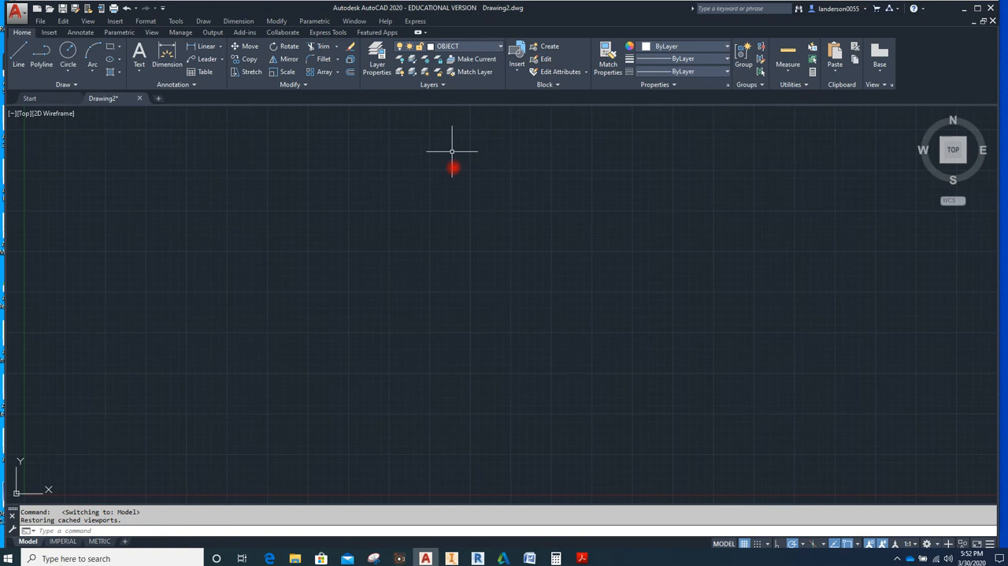
# Draw a vertical line 0.5 long upward in the drawing area as the object's short end edge
pyautogui.click(18, 55)
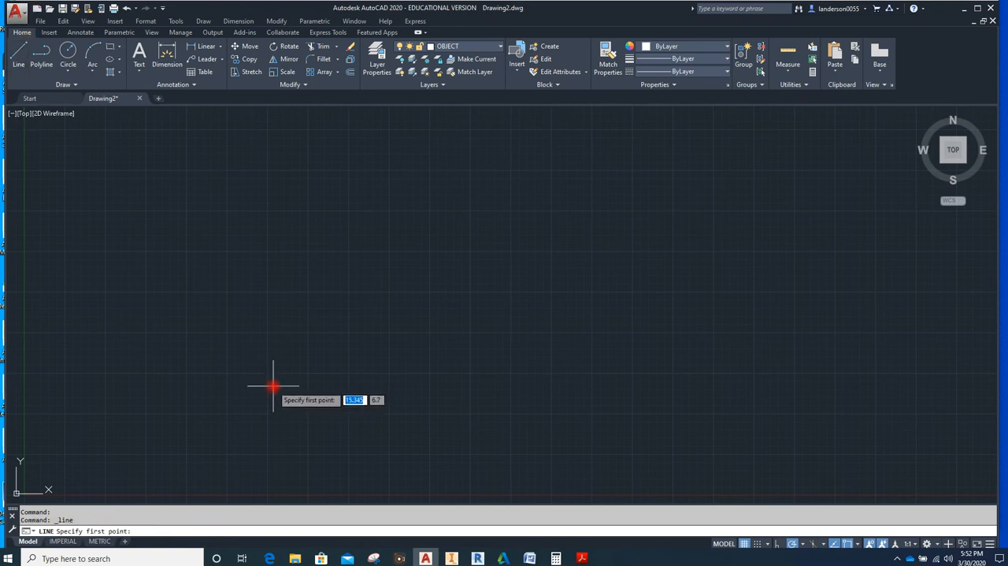
pyautogui.click(349, 374)
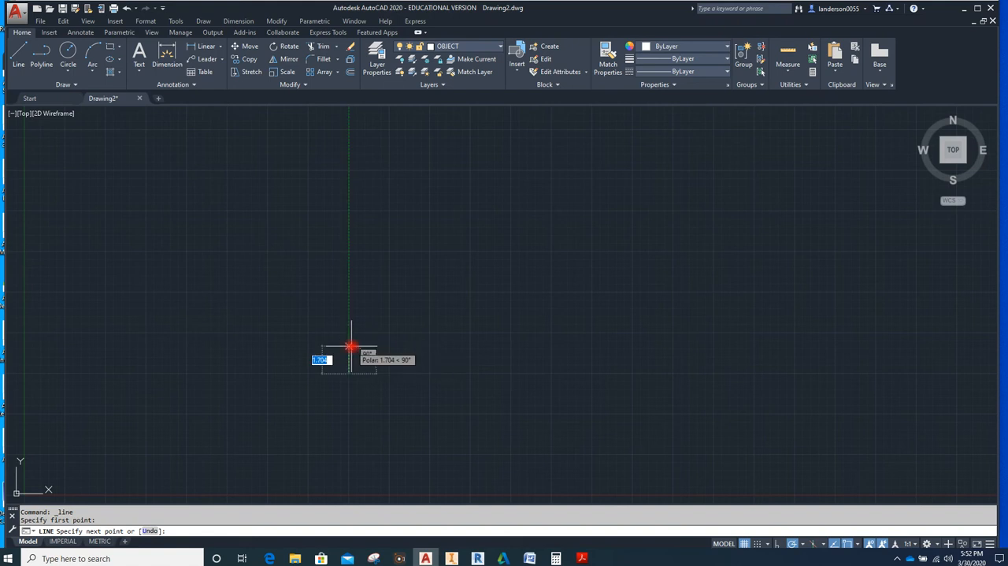
pyautogui.write('.5')
pyautogui.press('Return')
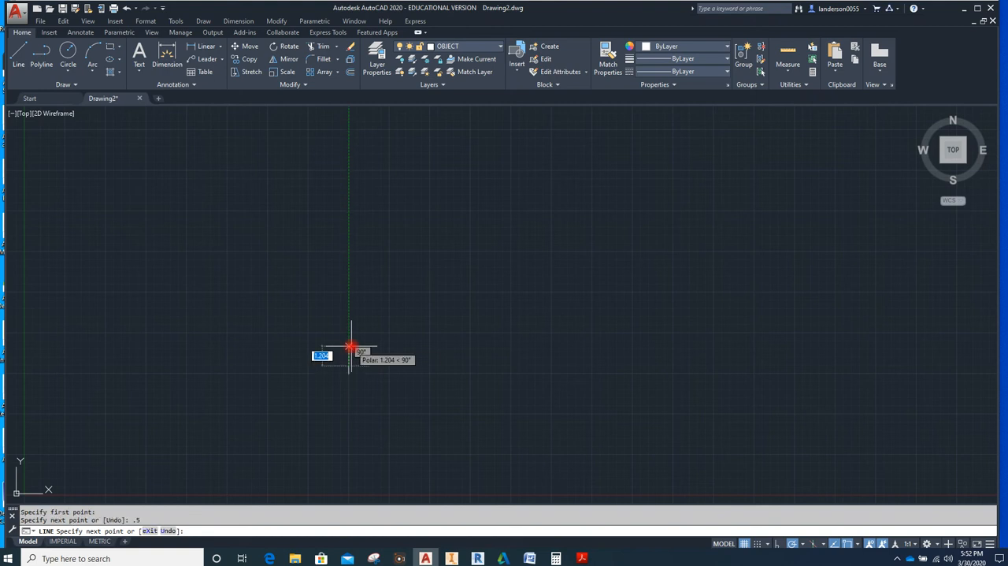
pyautogui.press('Escape')
pyautogui.scroll(3, 328, 394)
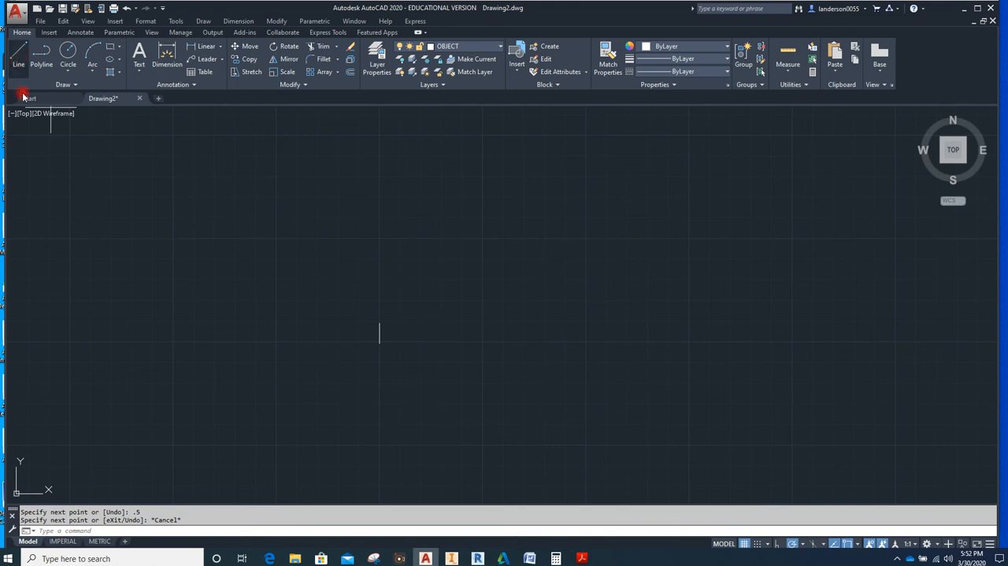
# From the short edge's lower end, draw lines 4 left, 2 up and 1.75 right, then a sloped line to its upper end
pyautogui.click(19, 57)
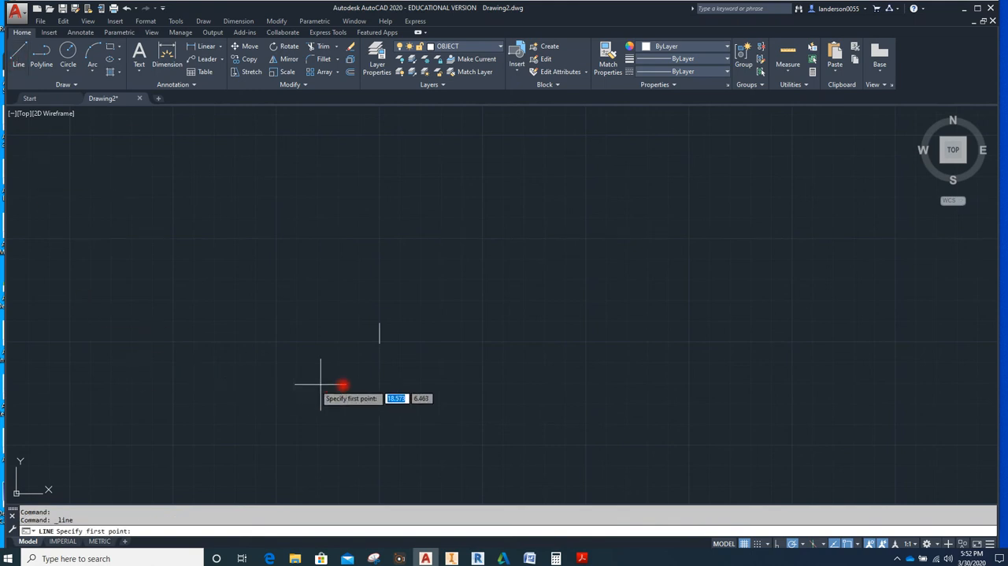
pyautogui.click(380, 344)
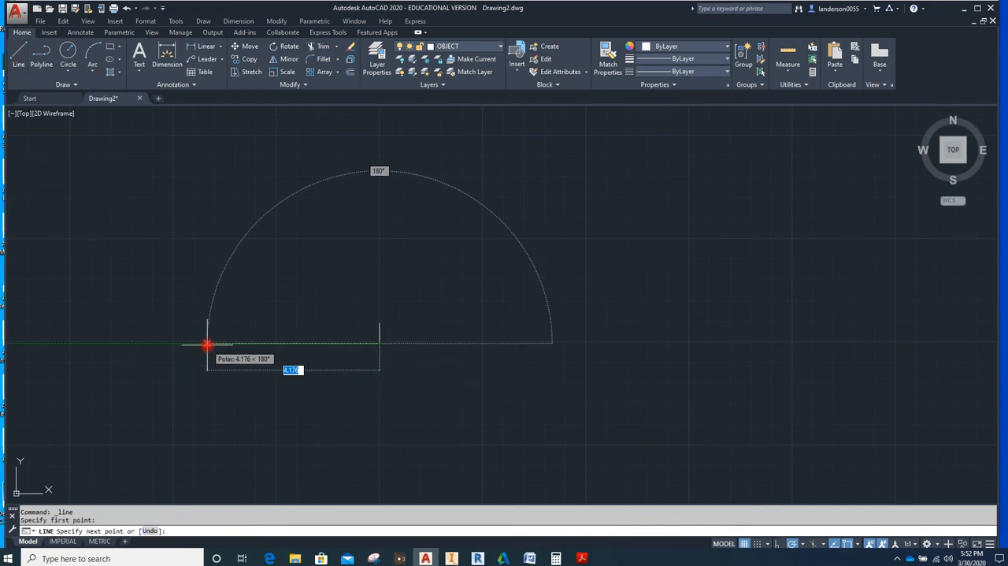
pyautogui.write('4')
pyautogui.press('Return')
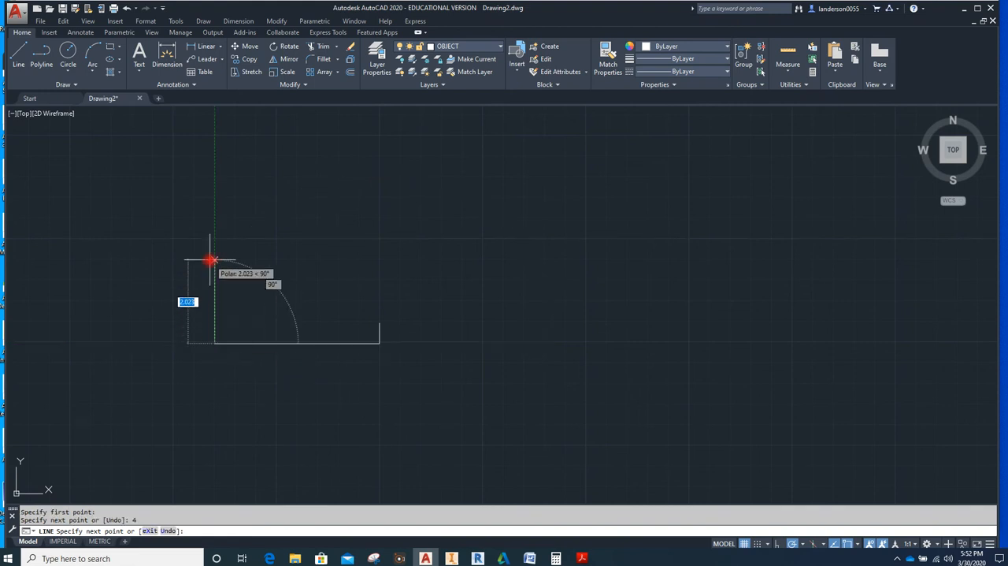
pyautogui.write('2')
pyautogui.press('Return')
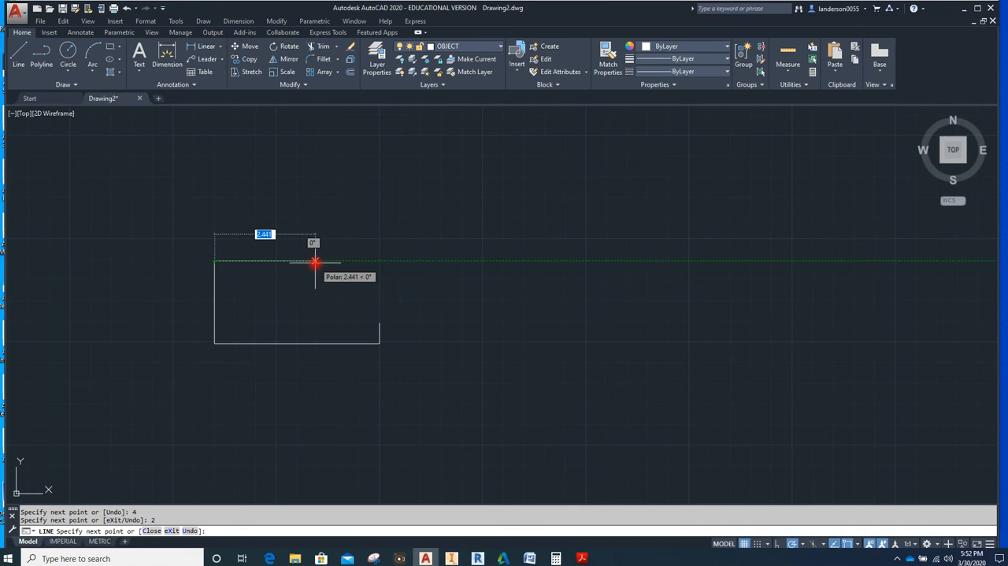
pyautogui.write('1.75')
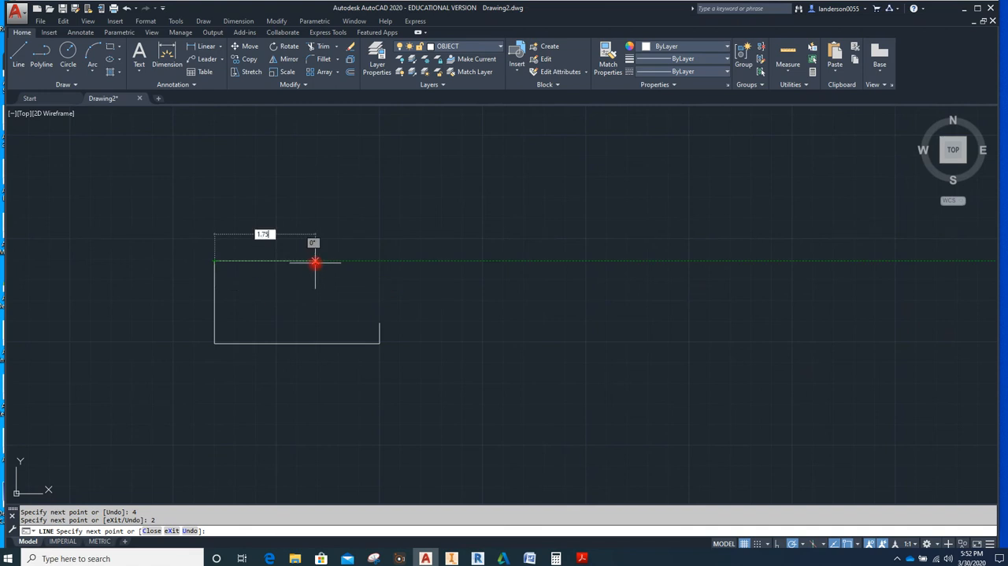
pyautogui.press('Return')
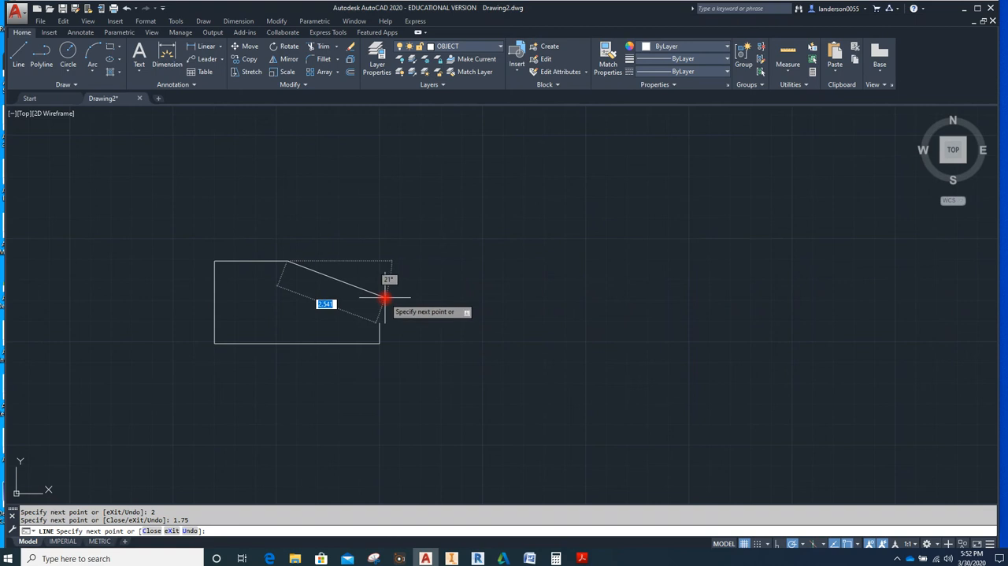
pyautogui.click(381, 322)
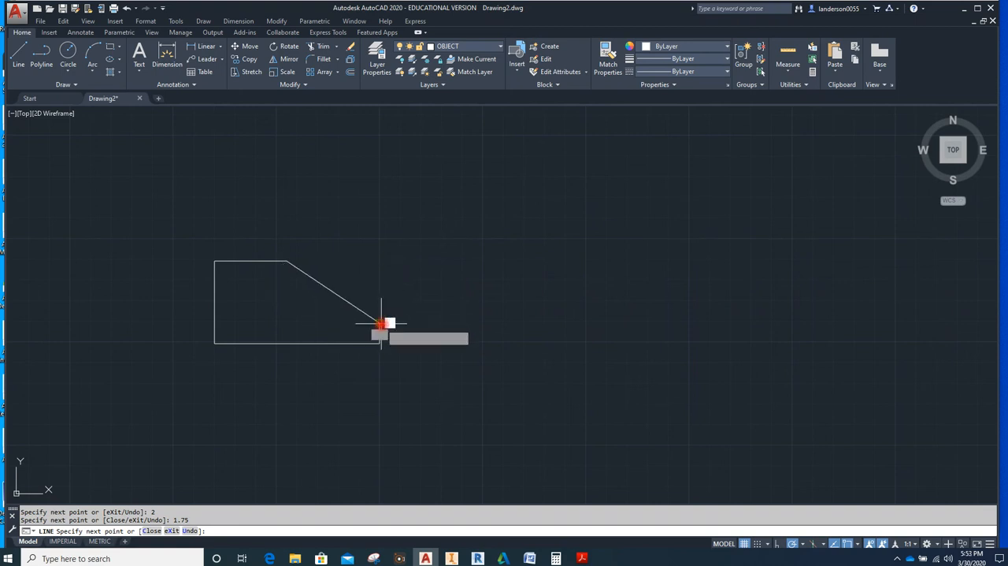
pyautogui.press('Escape')
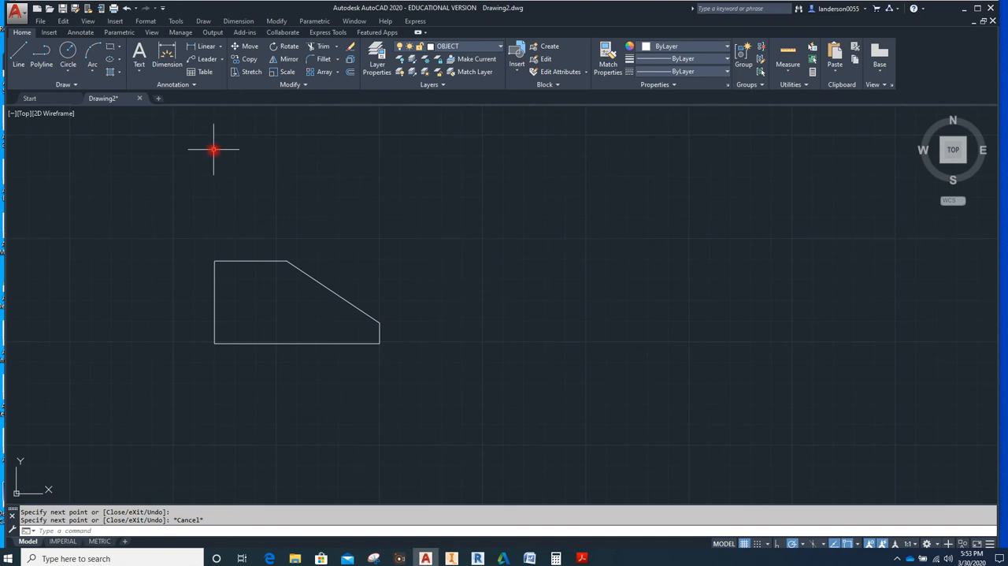
# Offset the profile's bottom edge 0.75 upward into the shape
pyautogui.click(351, 73)
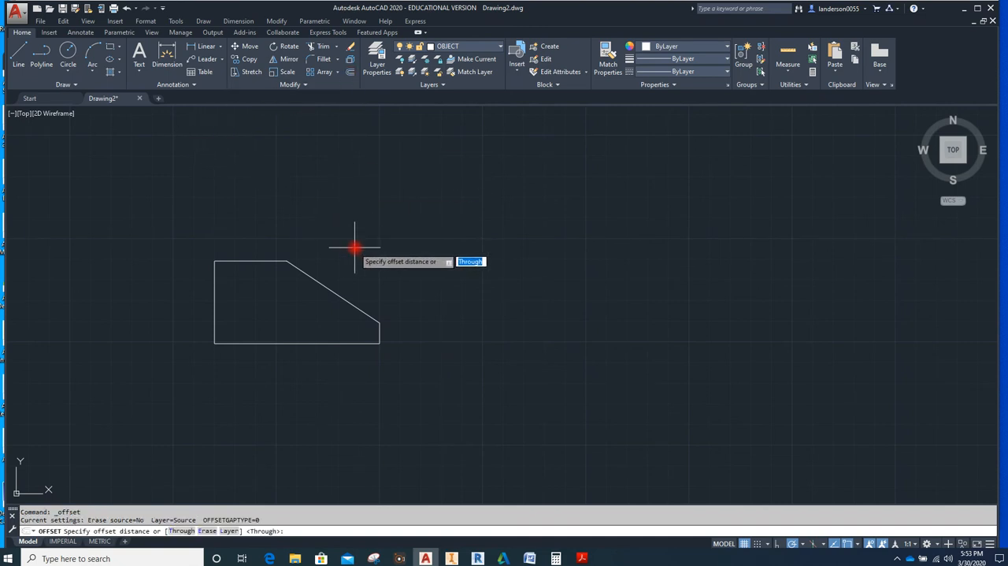
pyautogui.write('.75')
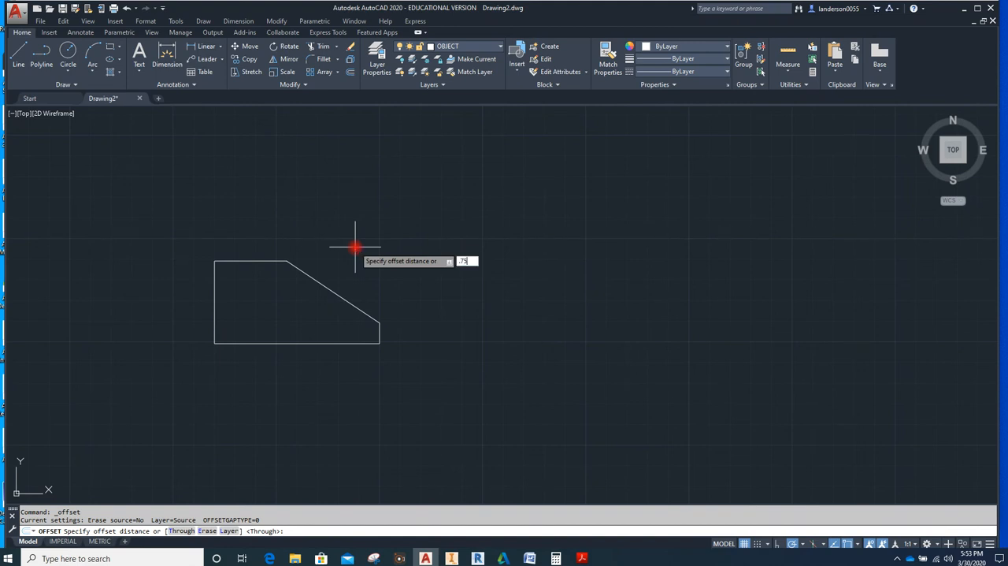
pyautogui.press('Return')
pyautogui.click(301, 344)
pyautogui.click(302, 320)
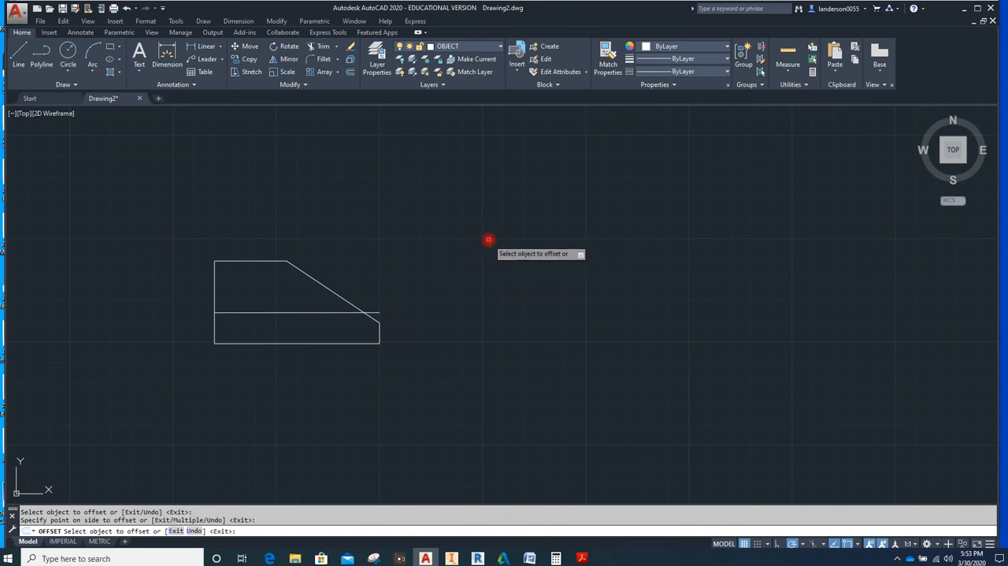
pyautogui.press('Escape')
# Trim the part of the offset line that extends beyond the sloped edge
pyautogui.click(323, 51)
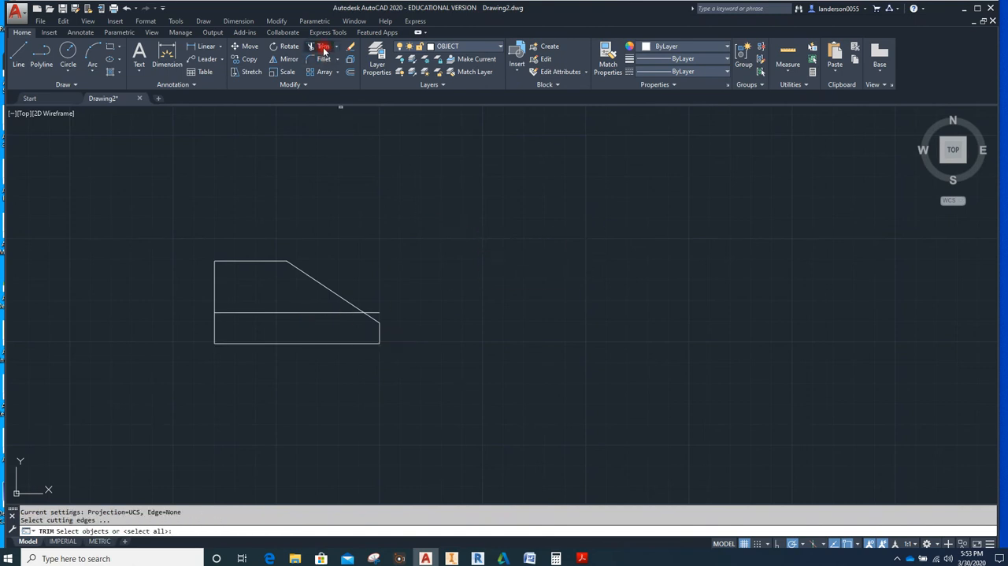
pyautogui.click(352, 306)
pyautogui.click(352, 312)
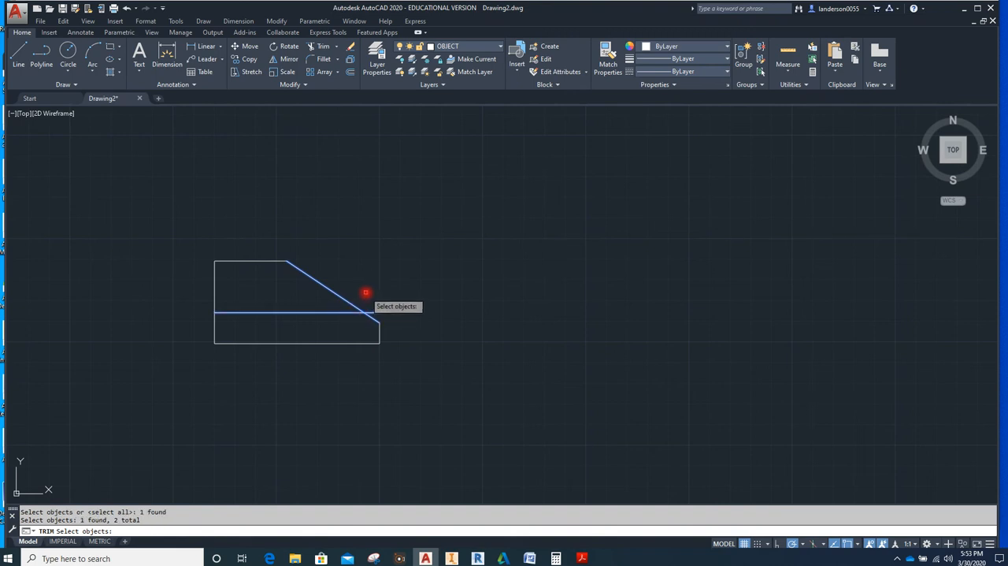
pyautogui.press('Return')
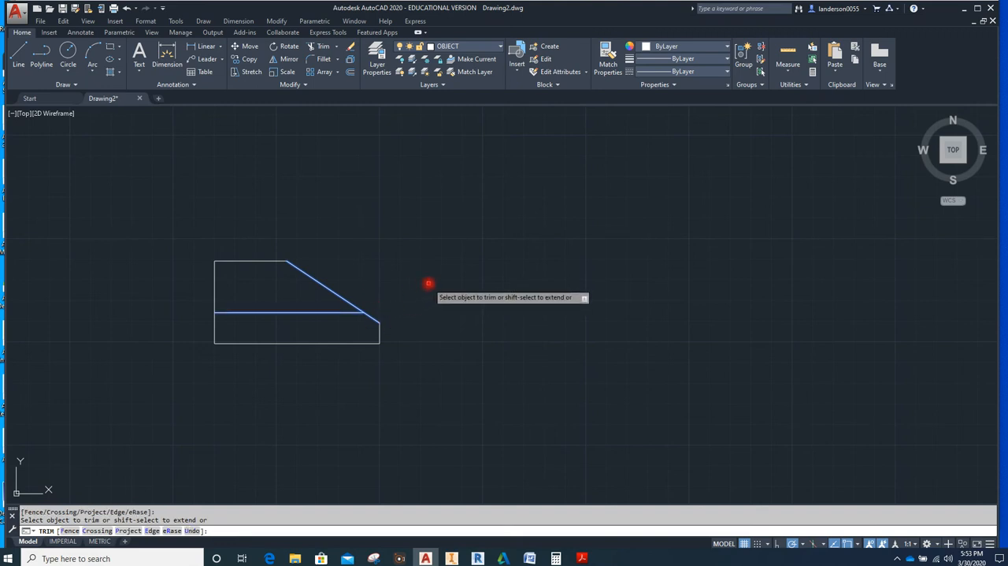
pyautogui.press('Escape')
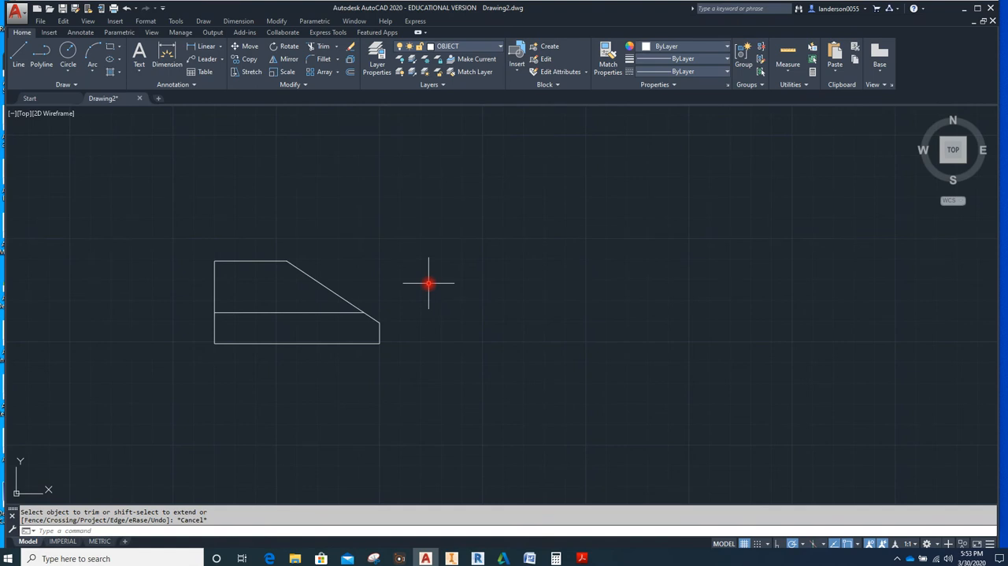
# Move the trimmed horizontal line inside the profile to the HIDDEN layer and clear the selection
pyautogui.click(302, 313)
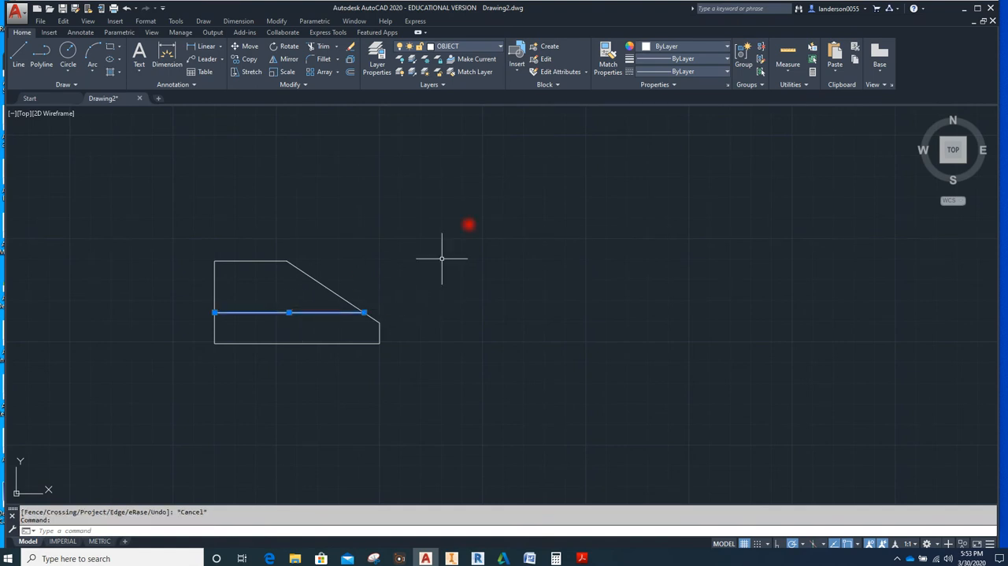
pyautogui.click(499, 47)
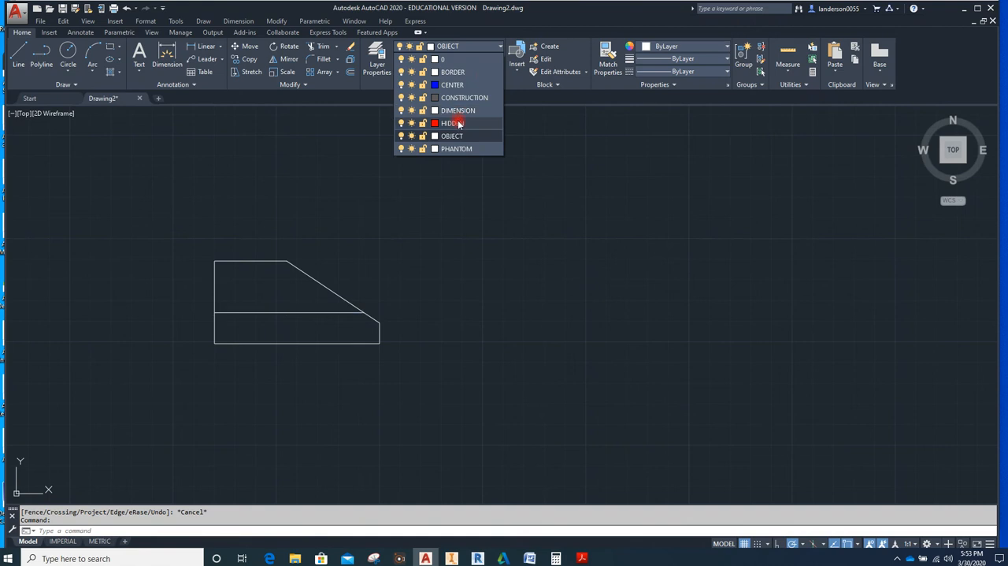
pyautogui.click(457, 124)
pyautogui.click(453, 213)
pyautogui.press('Escape')
pyautogui.press('Escape')
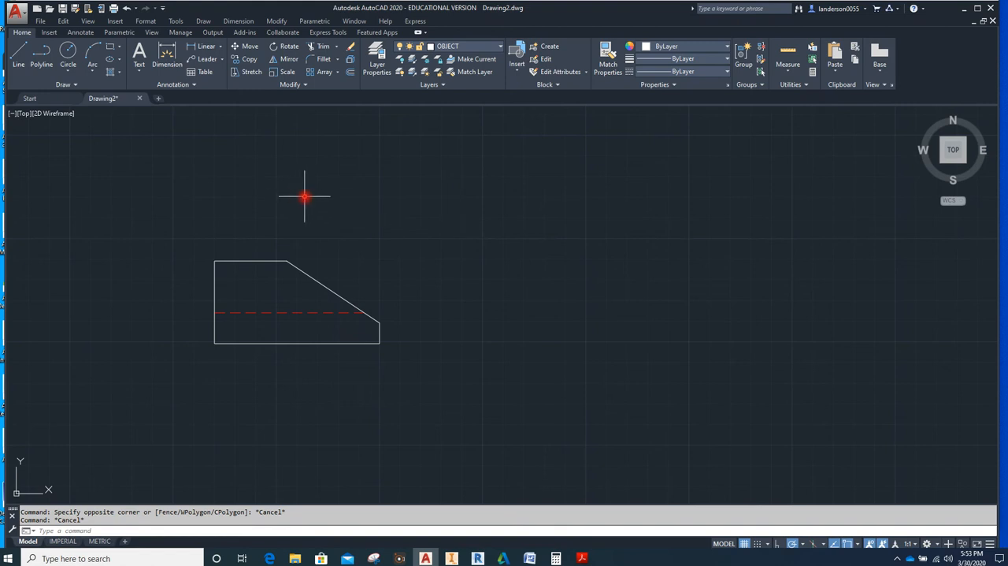
# Draw a closed rectangle 4 wide and 1.75 high with lines above the front view, aligned with its left edge
pyautogui.moveTo(300, 194); pyautogui.dragTo(321, 281, button='middle')
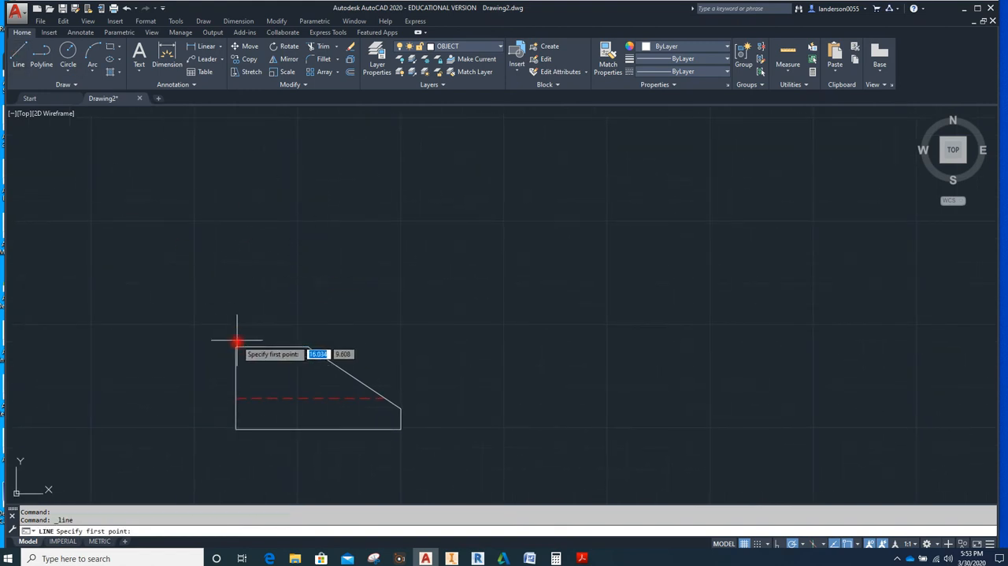
pyautogui.click(237, 289)
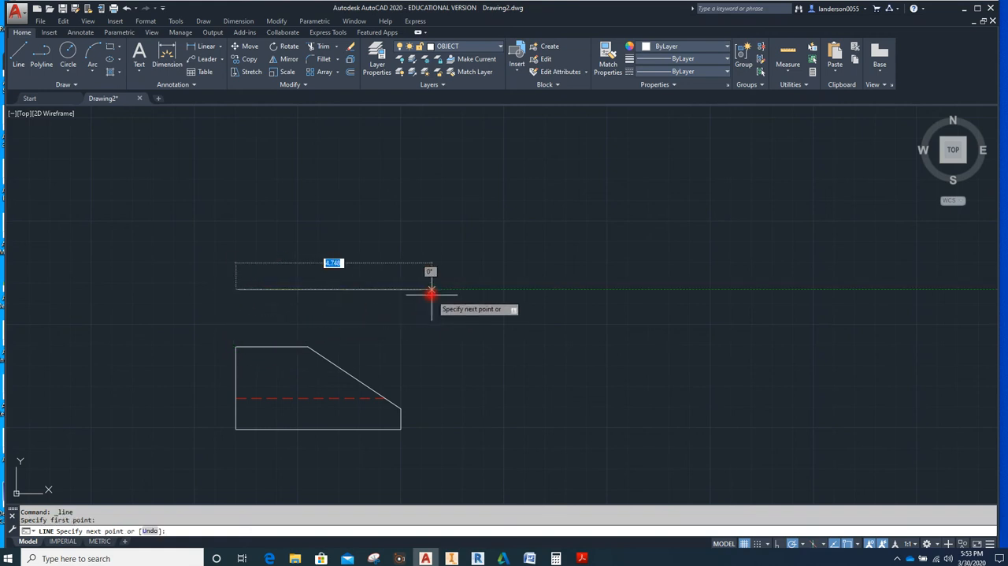
pyautogui.write('4')
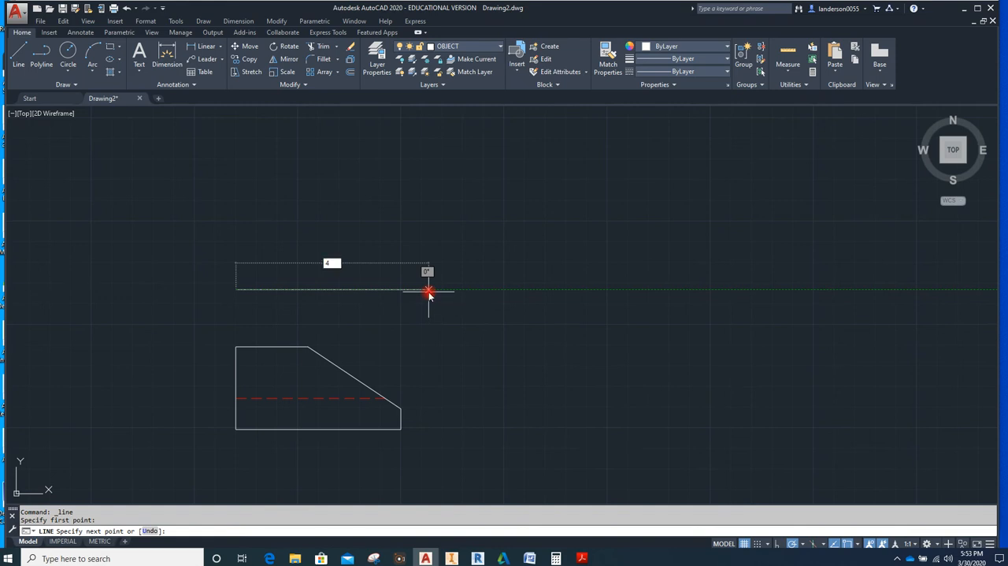
pyautogui.press('Return')
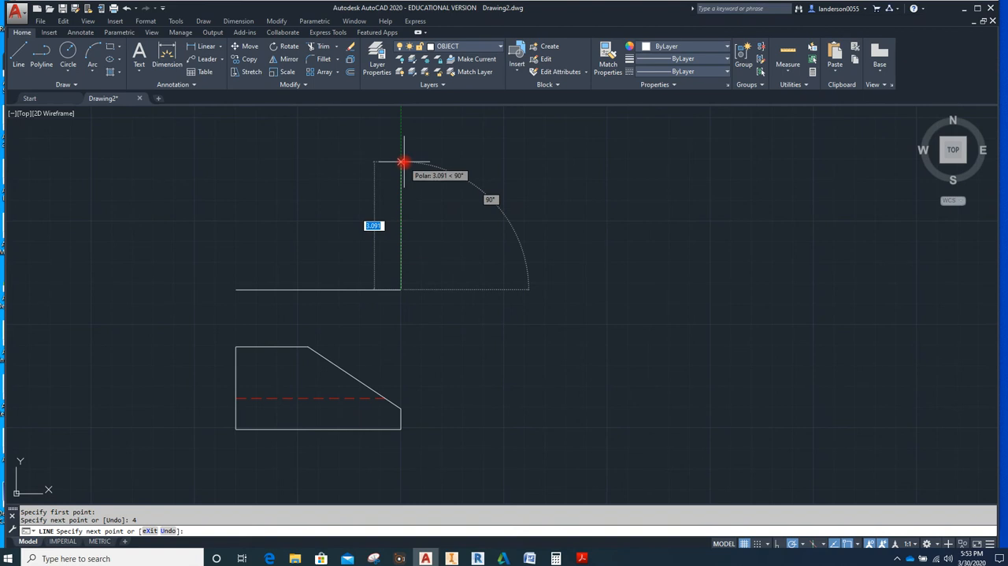
pyautogui.write('1')
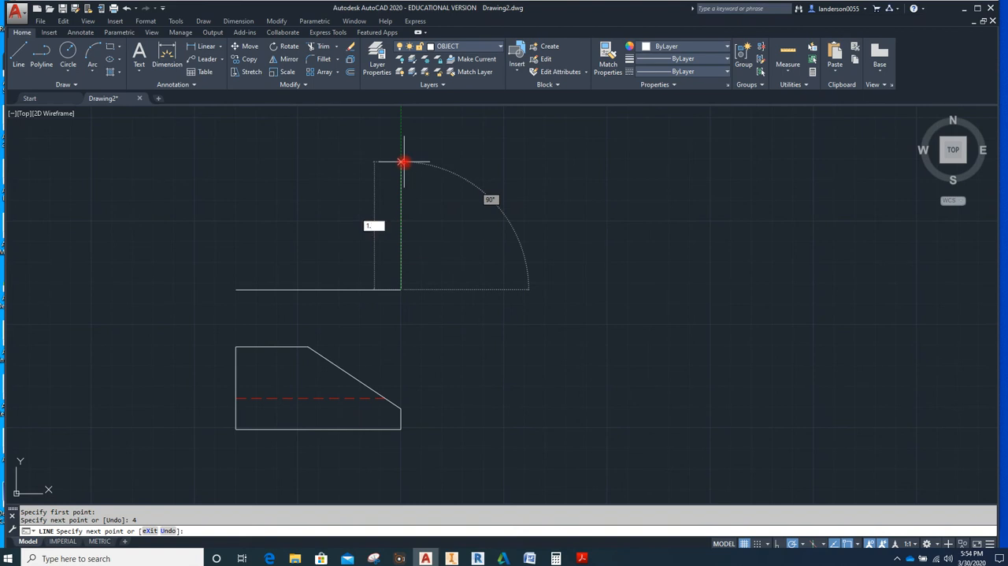
pyautogui.write('.75')
pyautogui.press('Return')
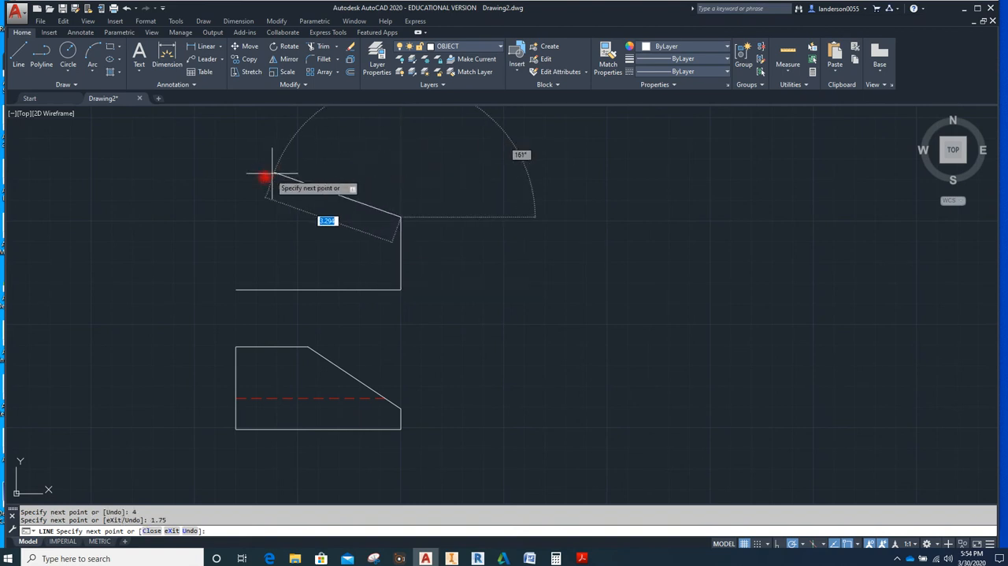
pyautogui.write('4')
pyautogui.press('Return')
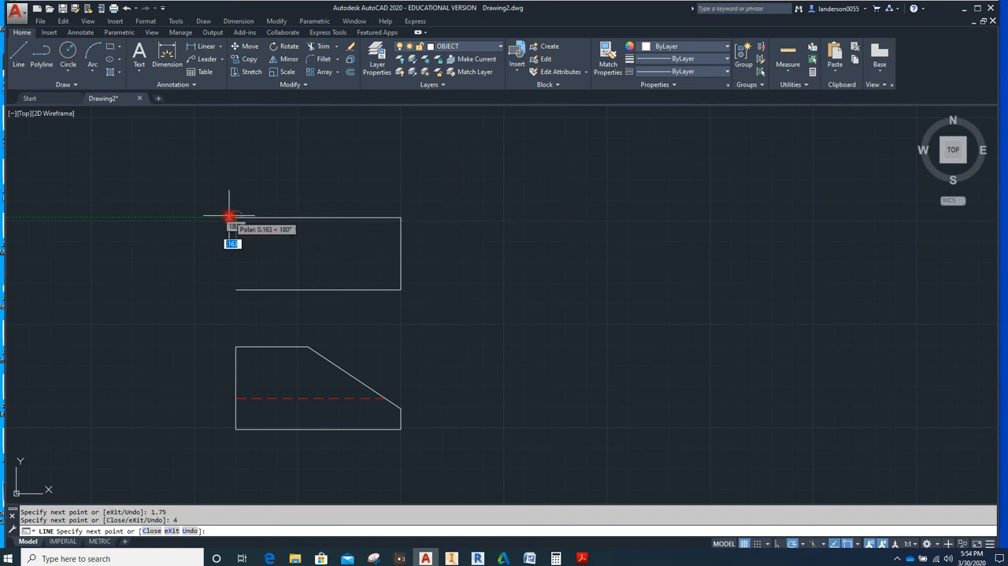
pyautogui.write('C')
pyautogui.press('Return')
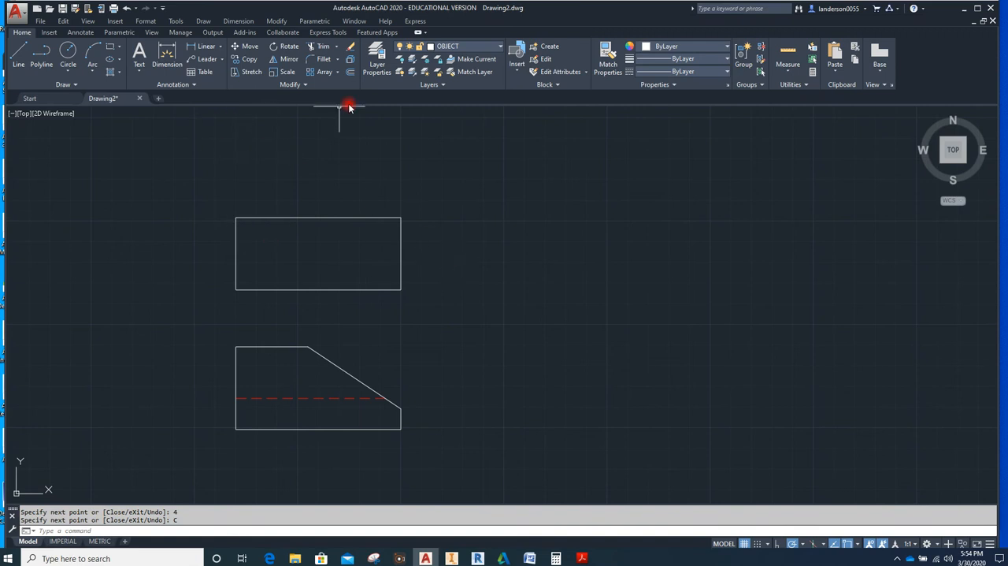
# Offset the top view rectangle's bottom and top edges 0.5 inward
pyautogui.click(351, 74)
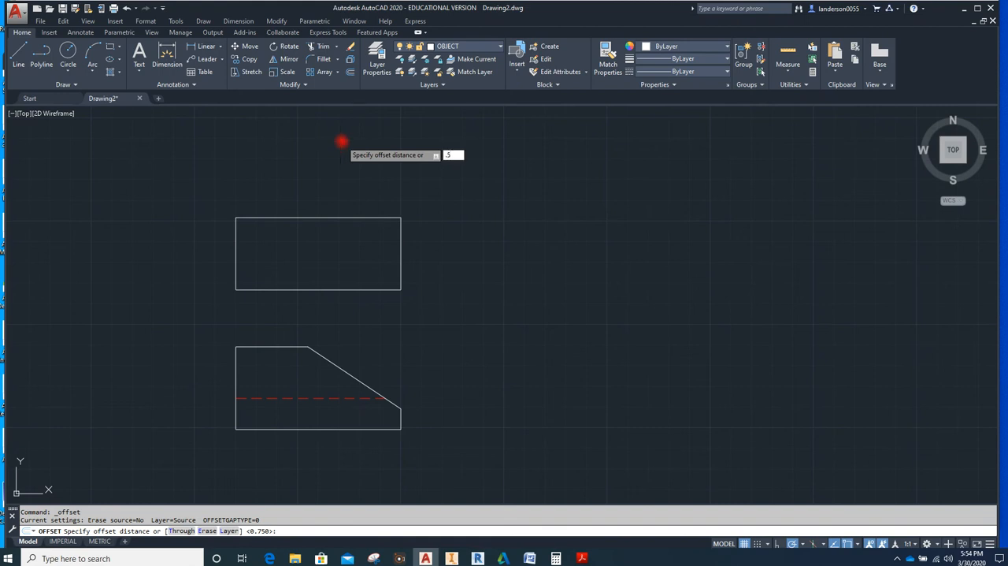
pyautogui.write('.5')
pyautogui.press('Return')
pyautogui.click(337, 289)
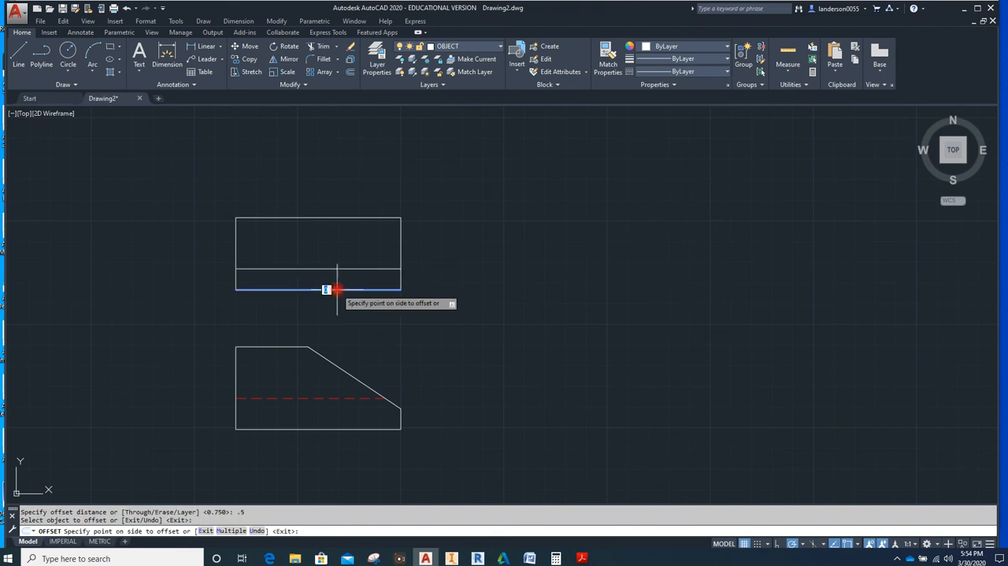
pyautogui.click(336, 275)
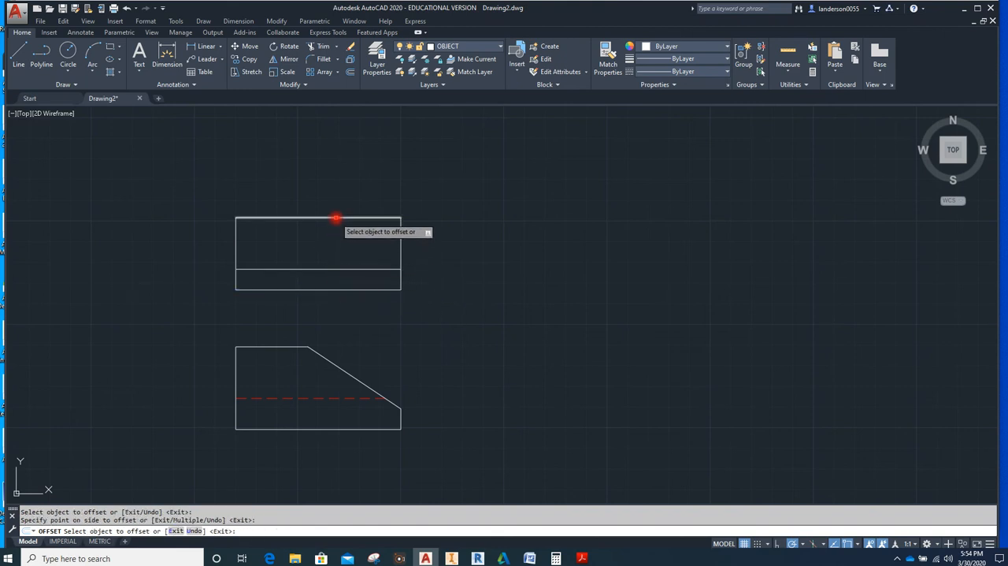
pyautogui.click(336, 218)
pyautogui.click(338, 229)
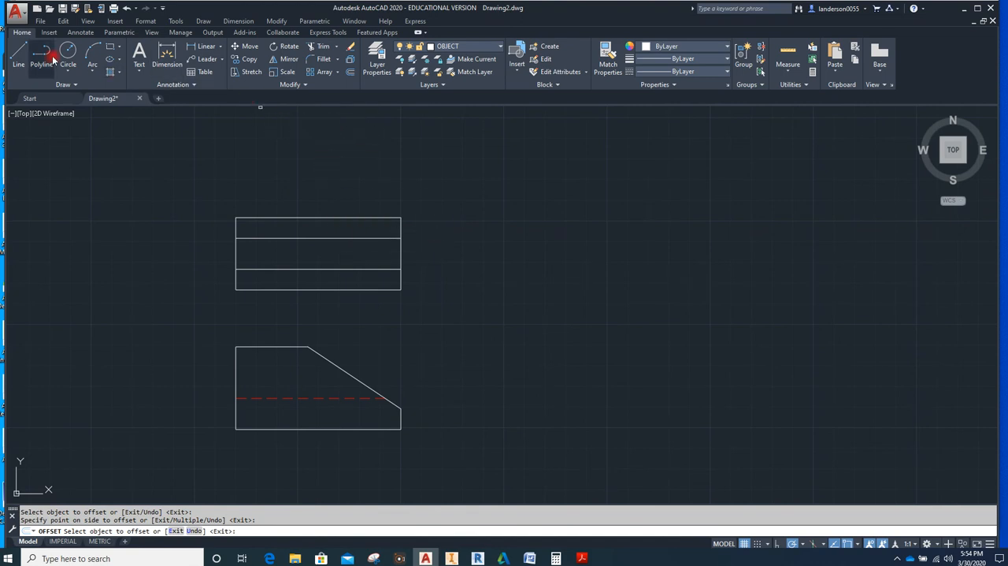
# Draw a vertical projection line from the hidden line's end on the front view's slope up to the top view's upper inner line
pyautogui.click(19, 54)
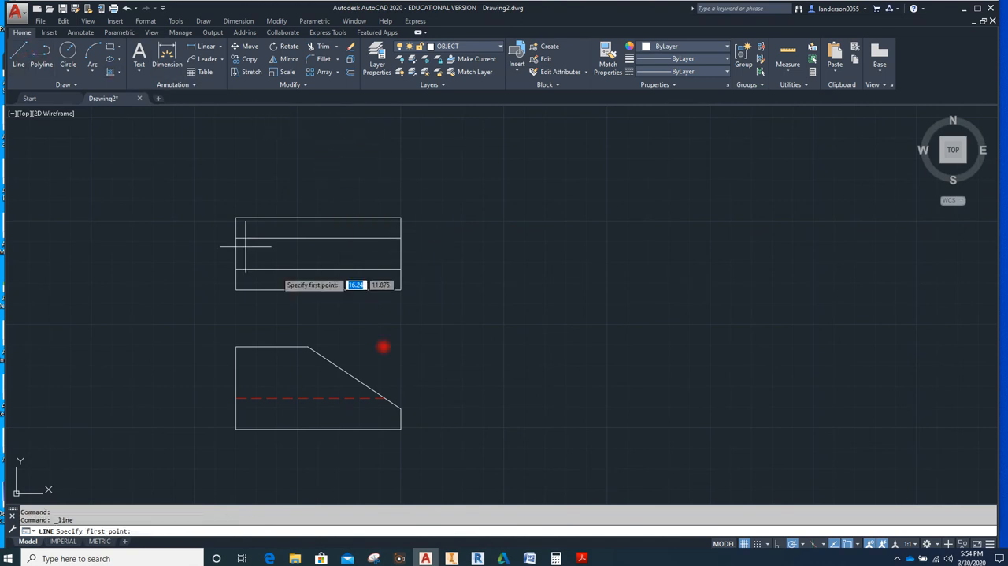
pyautogui.click(385, 398)
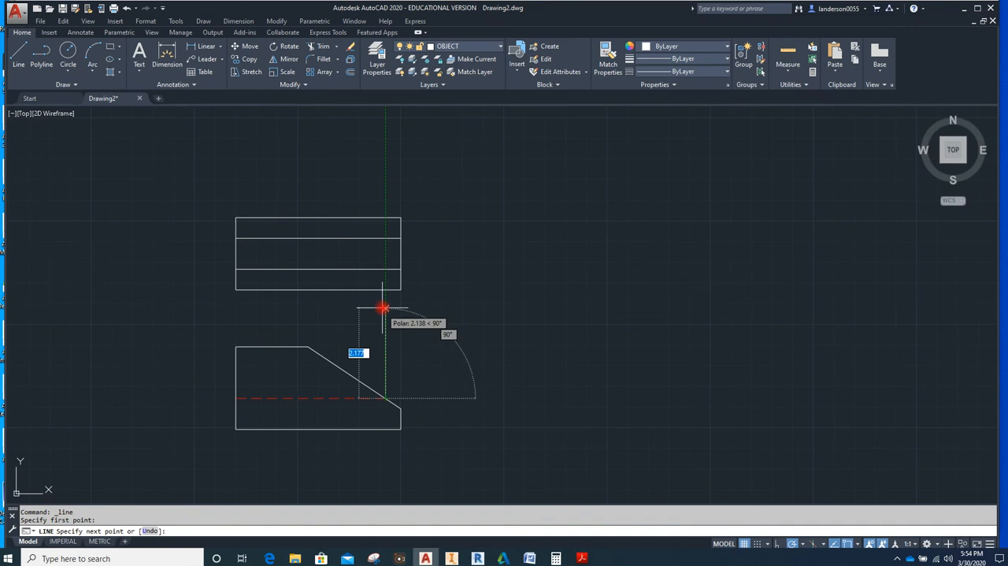
pyautogui.click(385, 239)
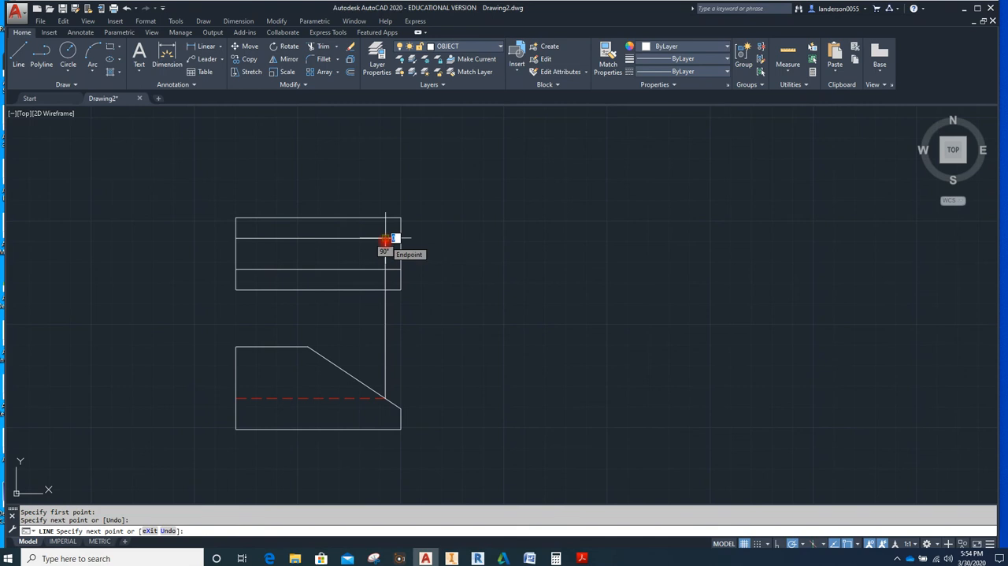
pyautogui.press('Escape')
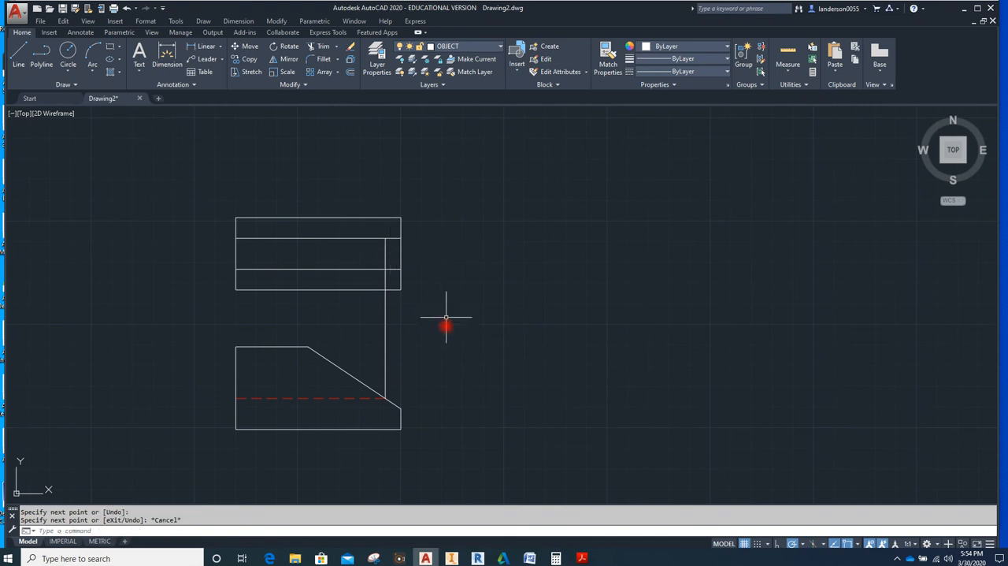
# Copy the vertical projection line from its lower end to the upper corner of the front view's sloped edge
pyautogui.click(386, 345)
pyautogui.click(249, 59)
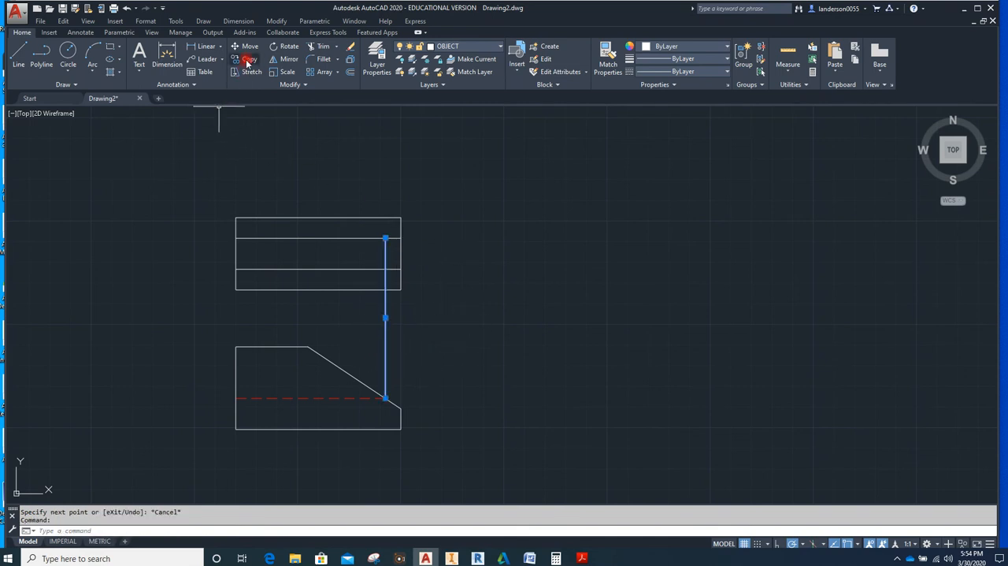
pyautogui.click(383, 398)
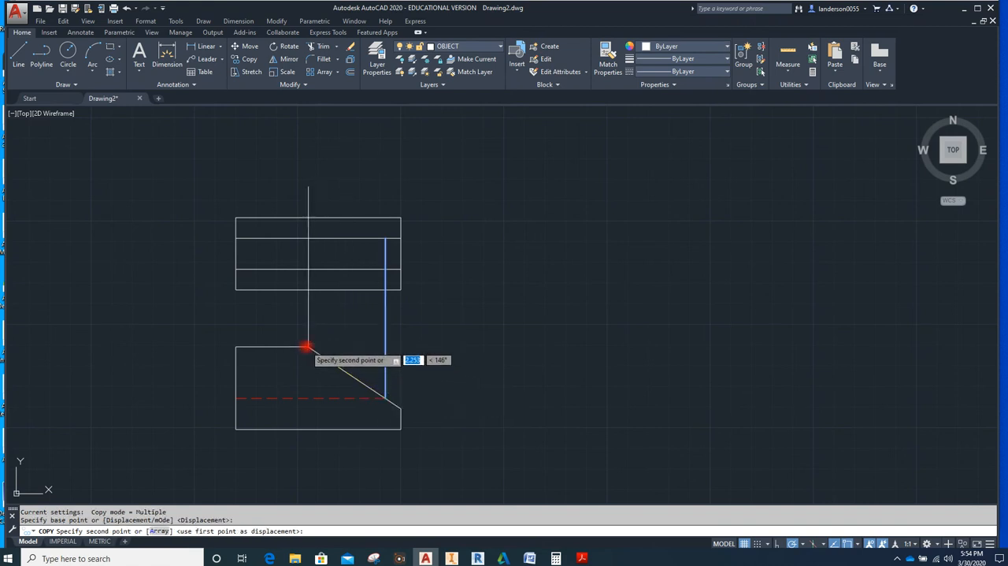
pyautogui.click(308, 346)
pyautogui.press('Escape')
pyautogui.press('Escape')
# Trim the top view's inner and projection lines to form the slot and edge segments, and erase the leftover projection line between the views
pyautogui.click(196, 254)
pyautogui.moveTo(196, 253)
pyautogui.mouseDown()
pyautogui.moveTo(321, 334)
pyautogui.moveTo(488, 228)
pyautogui.moveTo(482, 201)
pyautogui.mouseUp()
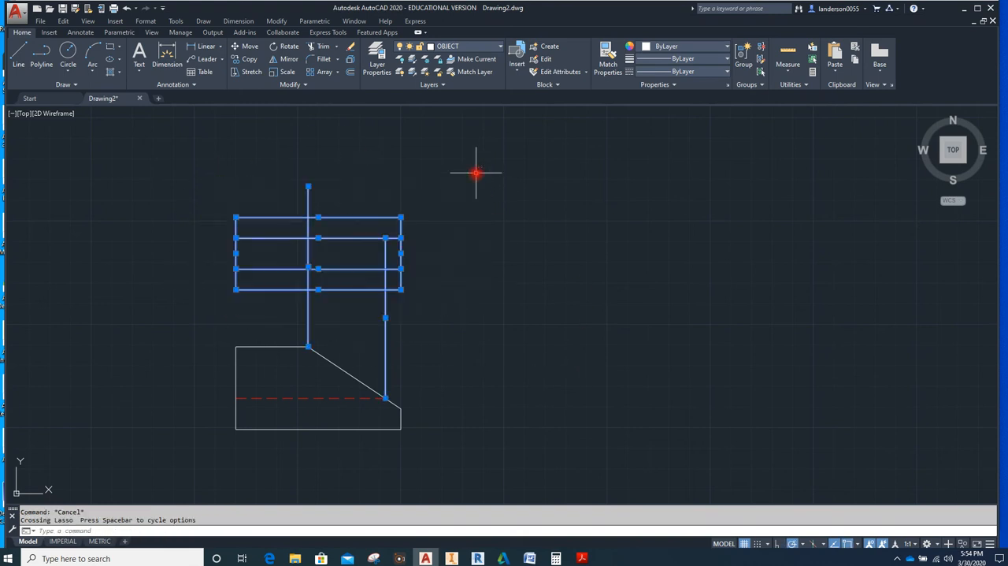
pyautogui.click(321, 47)
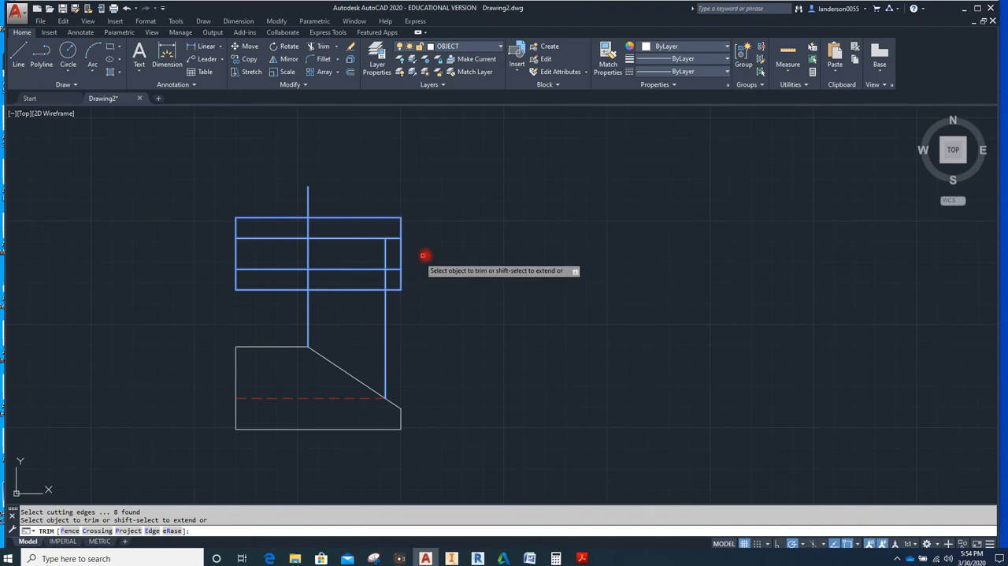
pyautogui.click(394, 238)
pyautogui.click(391, 270)
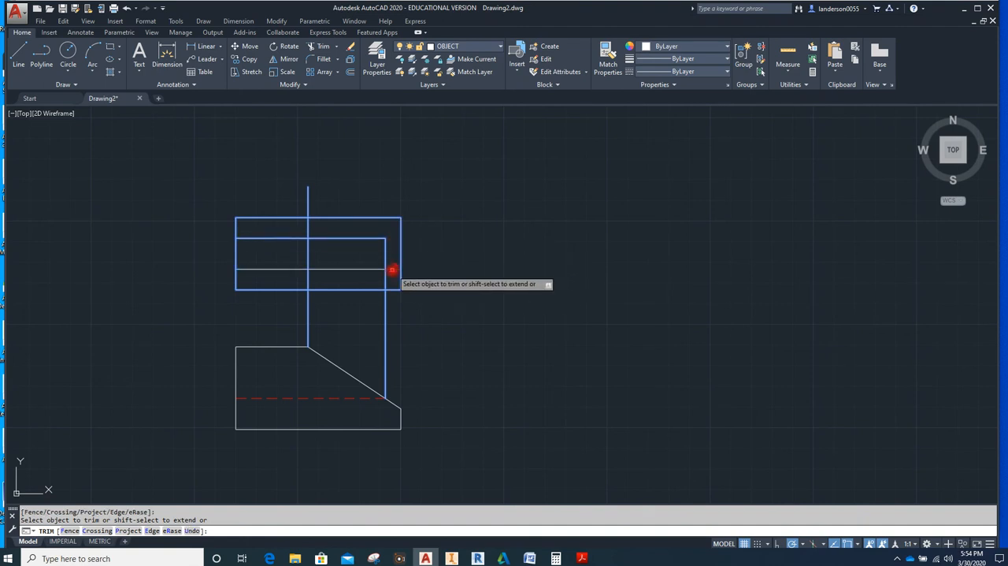
pyautogui.click(385, 281)
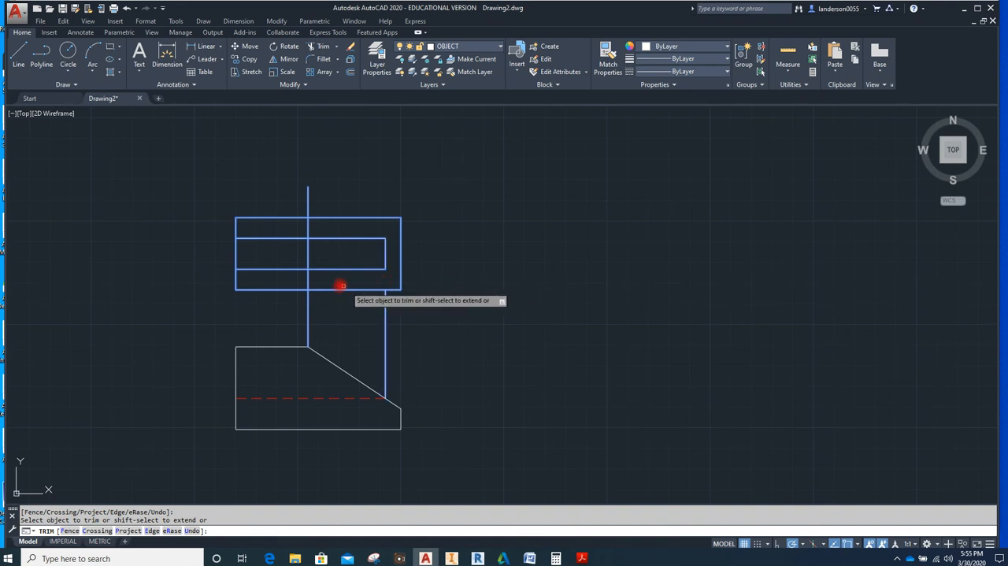
pyautogui.click(310, 253)
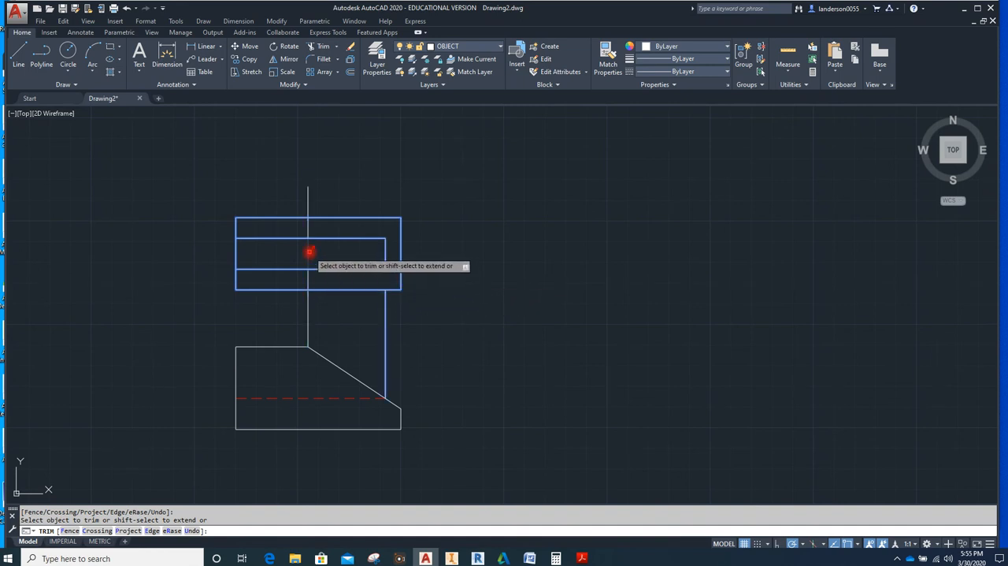
pyautogui.click(308, 199)
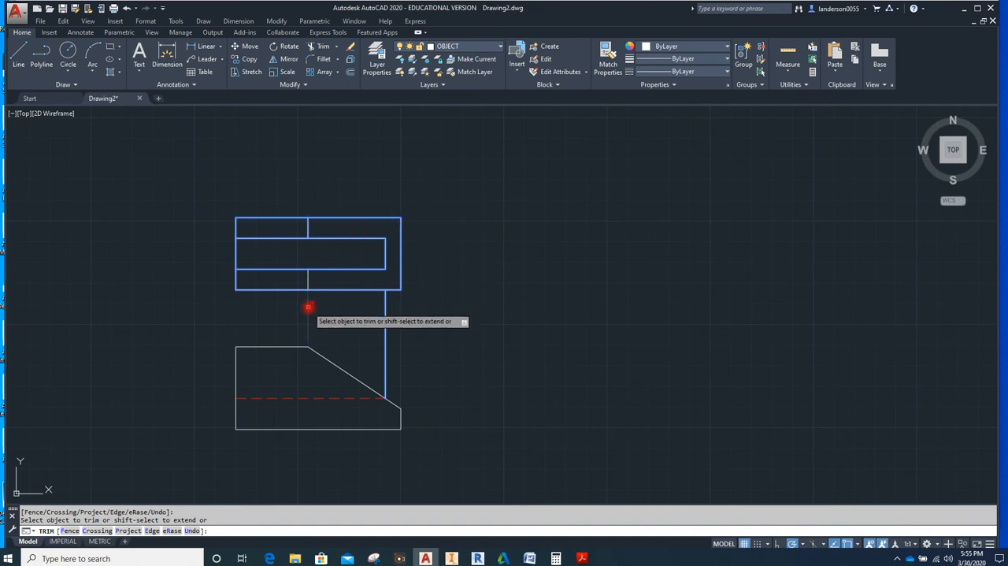
pyautogui.press('Escape')
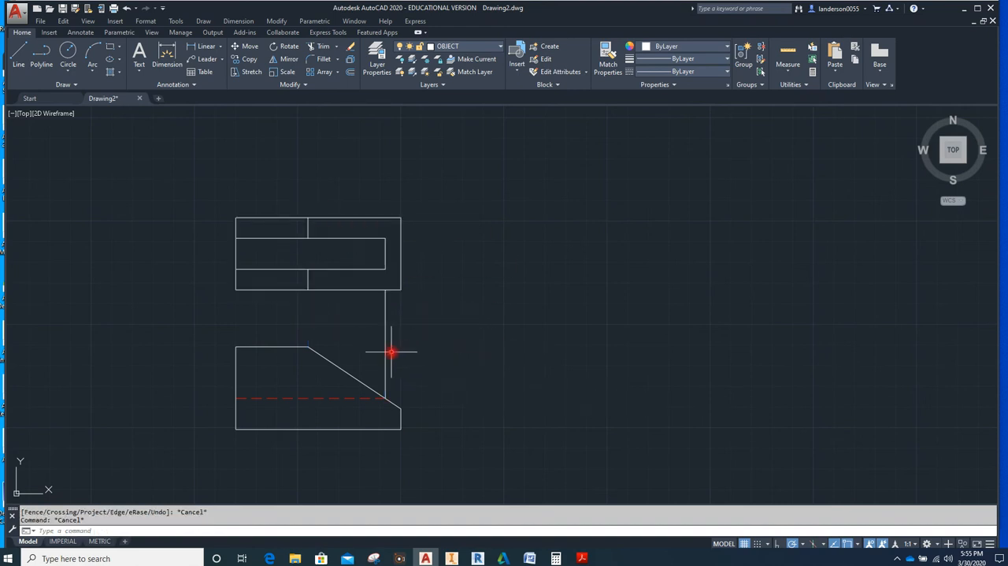
pyautogui.click(385, 353)
pyautogui.press('Delete')
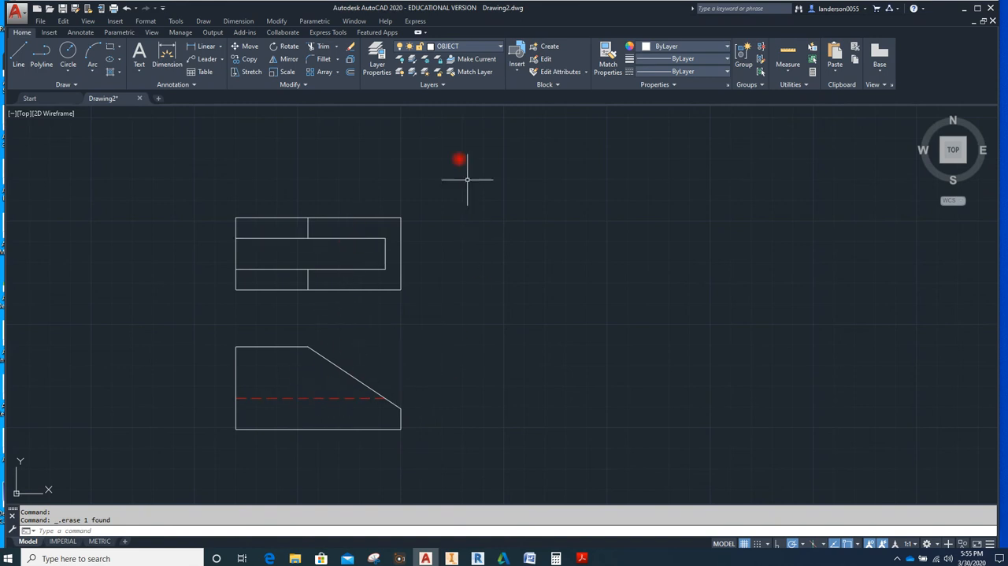
# Draw a 45° miter line about 6 long, starting just beyond the front view's upper right area and rising past the top view
pyautogui.click(18, 53)
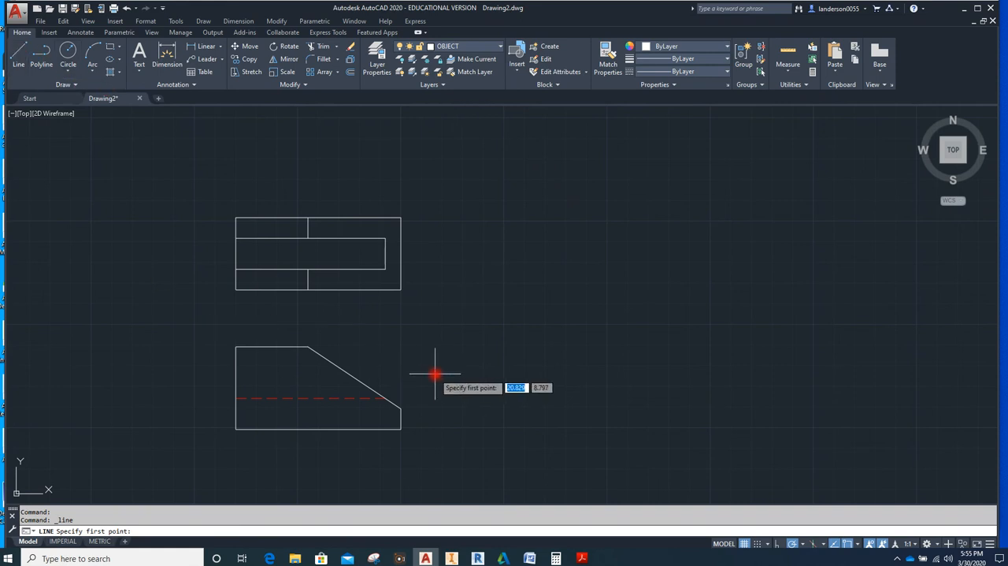
pyautogui.click(412, 364)
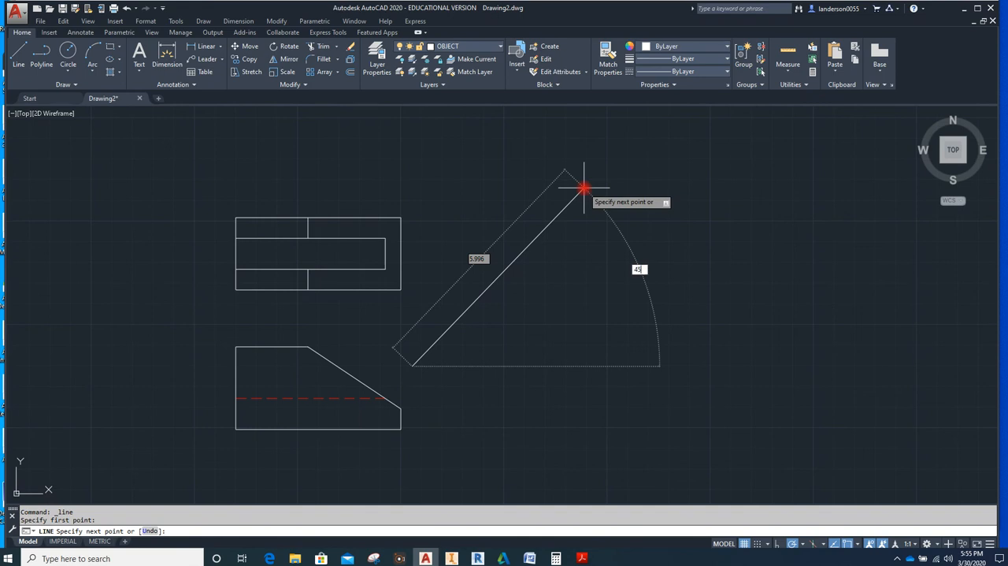
pyautogui.press('Return')
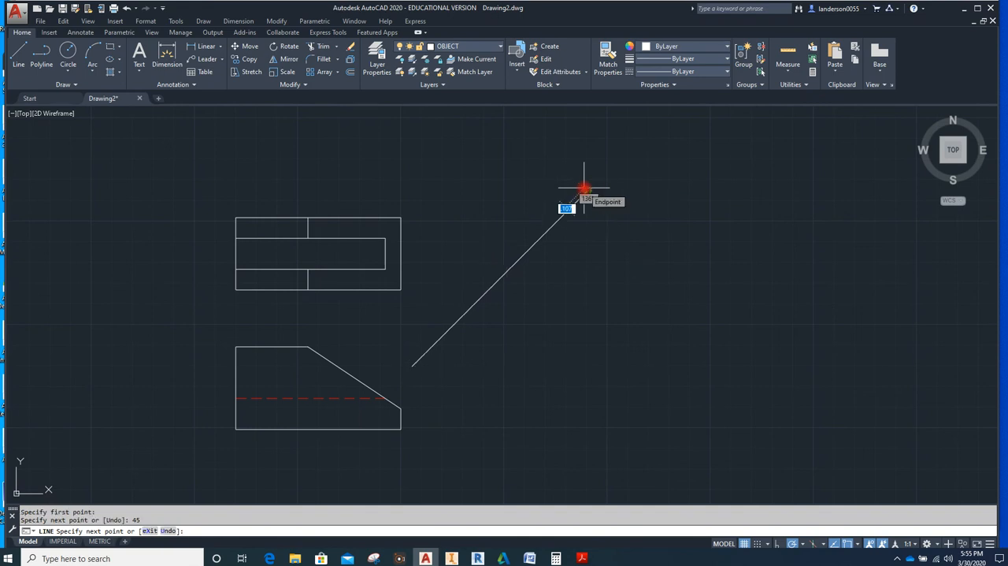
pyautogui.click(584, 189)
pyautogui.press('Escape')
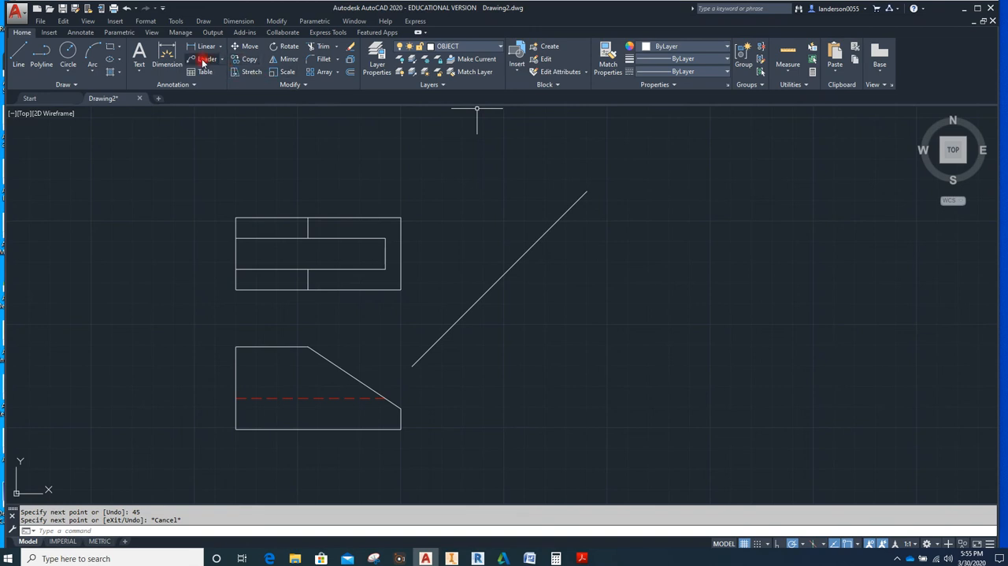
# Draw a horizontal projection line about 4.38 long from the top view's upper right corner across the 45° line
pyautogui.click(16, 59)
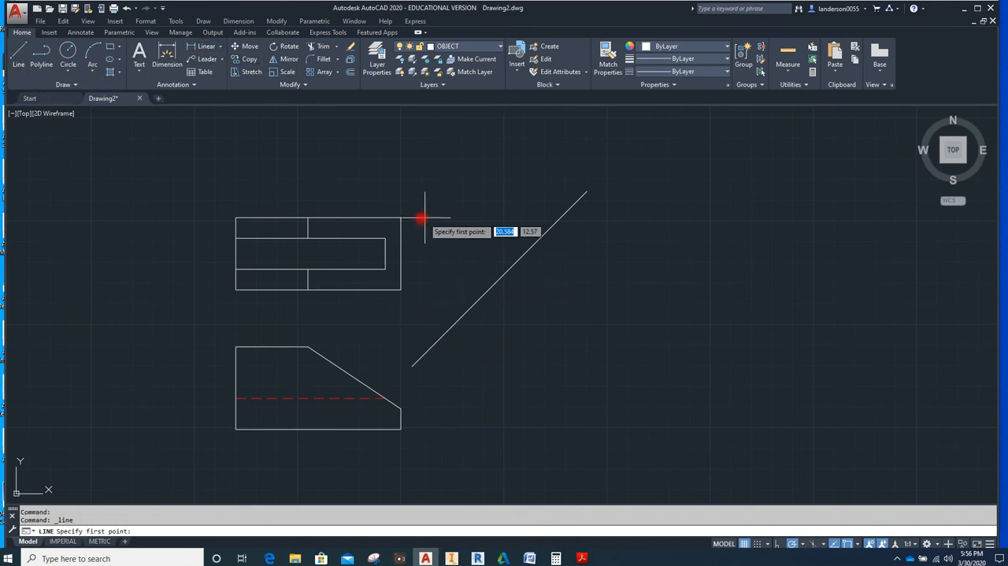
pyautogui.click(401, 217)
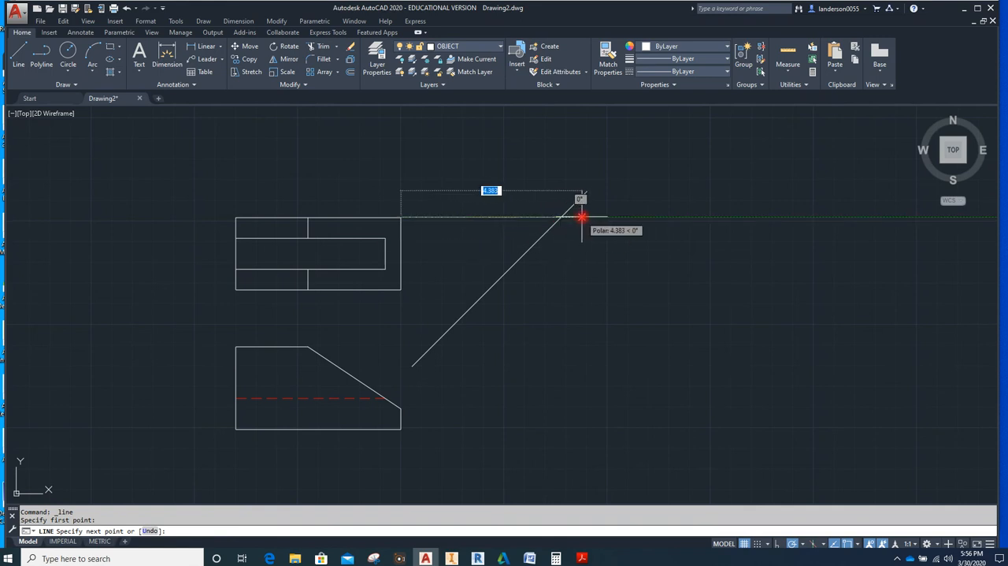
pyautogui.click(582, 217)
pyautogui.press('Escape')
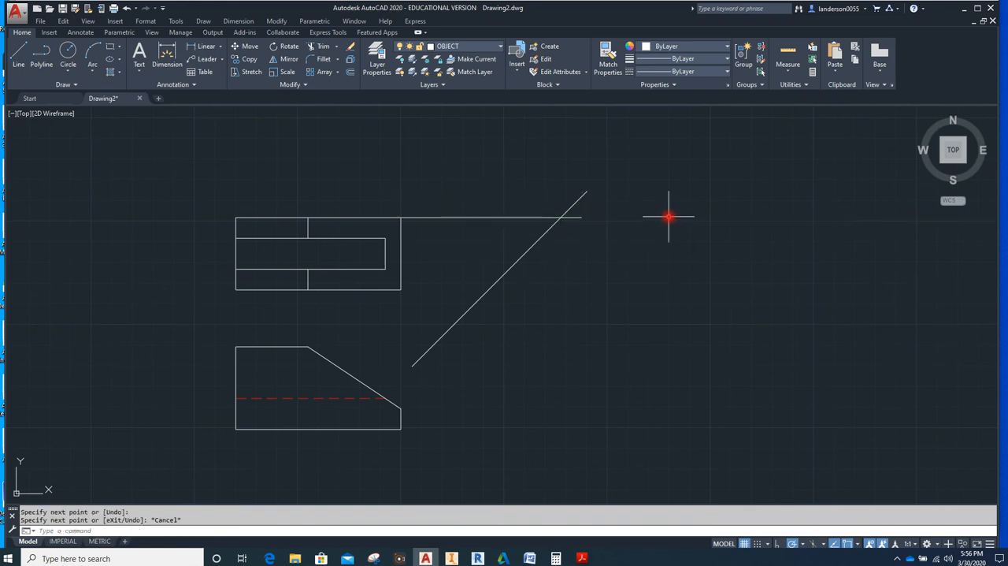
# Copy the horizontal projection line to the top view's slot corners and lower right corner, and to the front view's slope ends, hidden line end and lower right corner
pyautogui.click(478, 216)
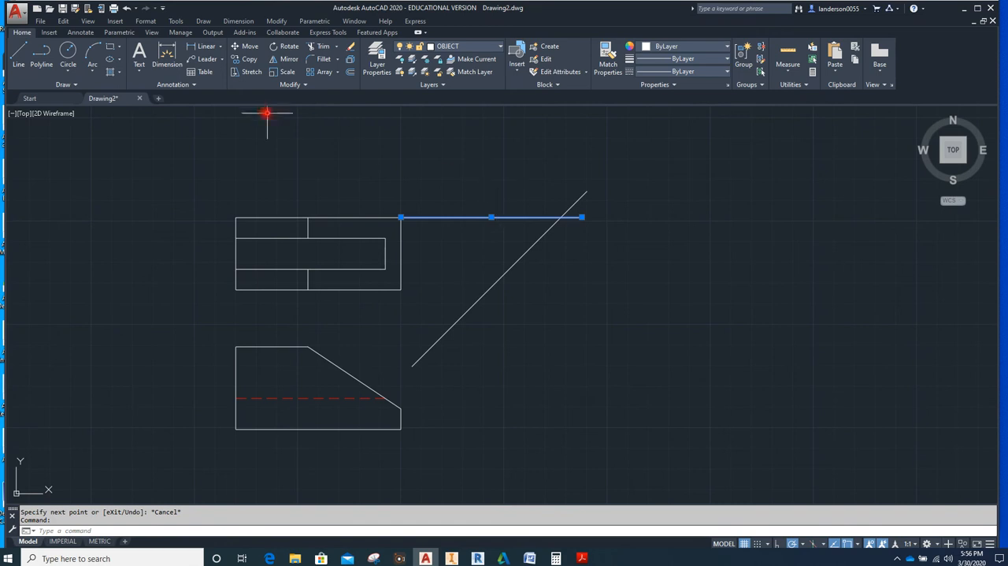
pyautogui.click(245, 59)
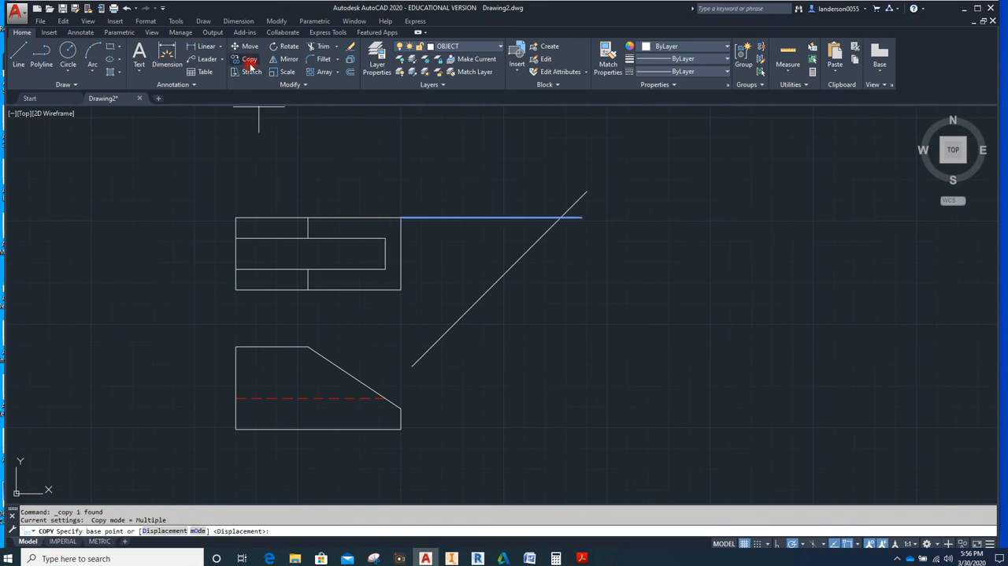
pyautogui.click(401, 217)
pyautogui.click(390, 232)
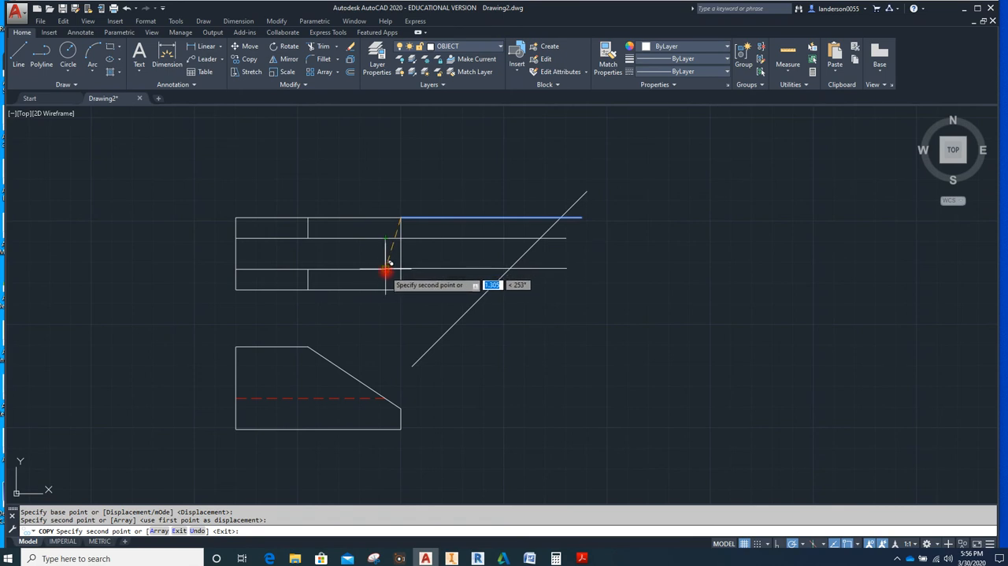
pyautogui.click(386, 269)
pyautogui.click(401, 289)
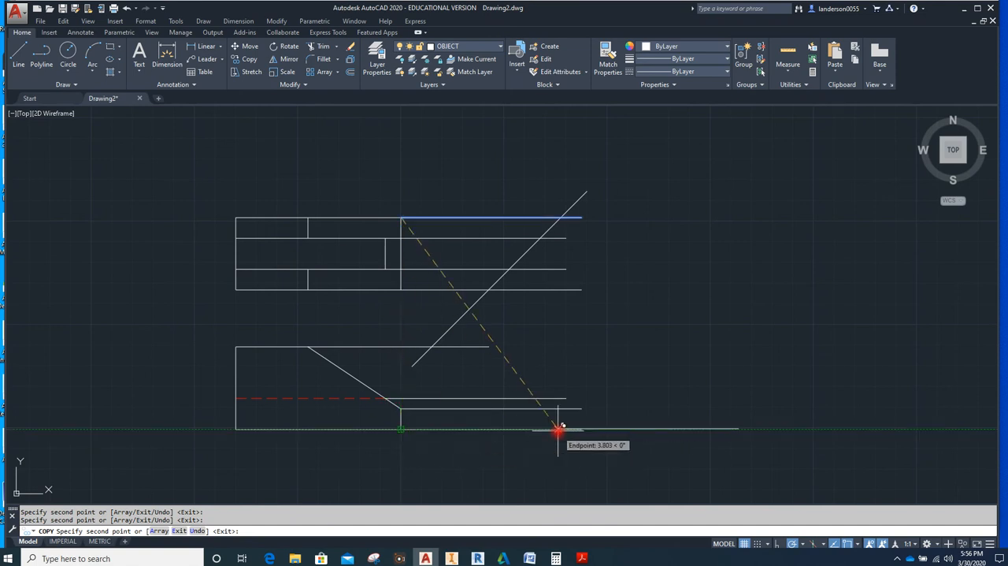
pyautogui.press('Escape')
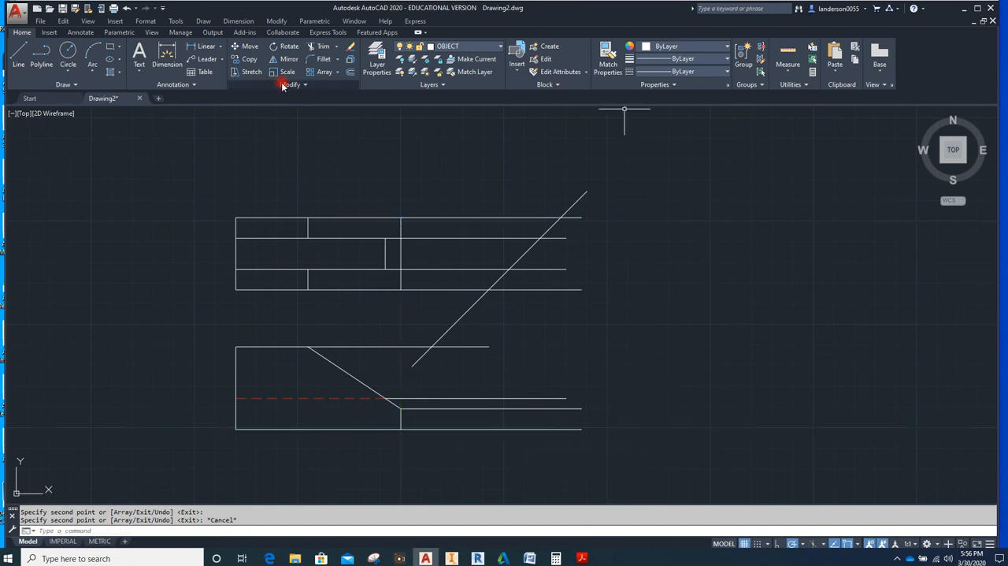
# Mirror the top view's four horizontal projection lines about the 45° line, erasing the source lines
pyautogui.moveTo(479, 183)
pyautogui.mouseDown()
pyautogui.moveTo(483, 220)
pyautogui.moveTo(457, 283)
pyautogui.moveTo(441, 295)
pyautogui.moveTo(444, 260)
pyautogui.mouseUp()
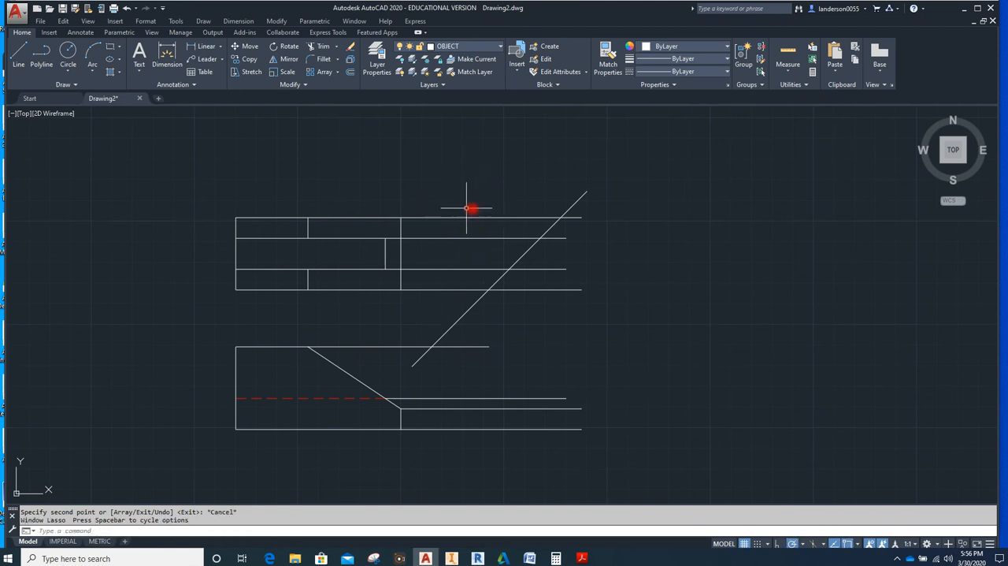
pyautogui.press('Escape')
pyautogui.moveTo(471, 202)
pyautogui.mouseDown()
pyautogui.moveTo(461, 245)
pyautogui.moveTo(427, 295)
pyautogui.mouseUp()
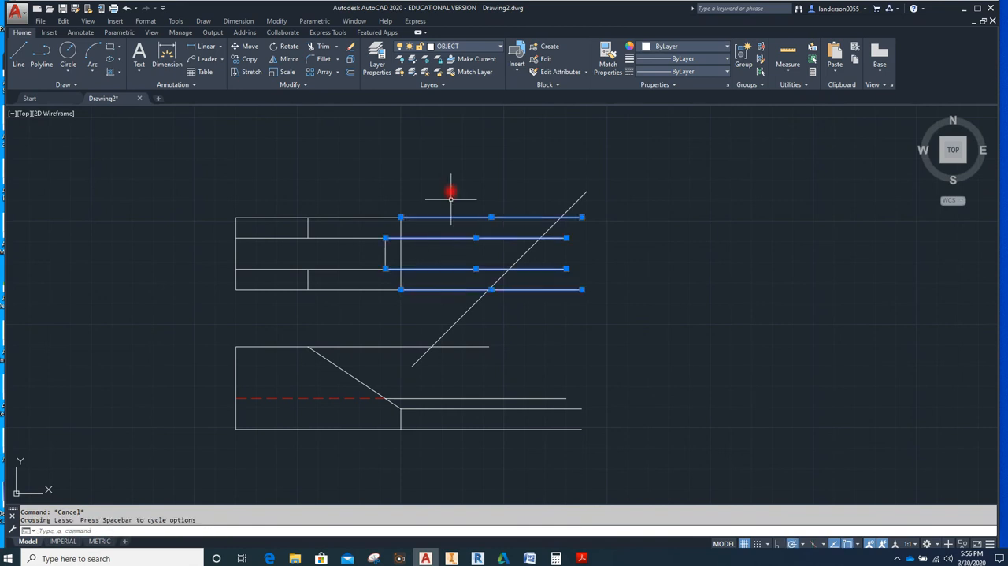
pyautogui.click(289, 61)
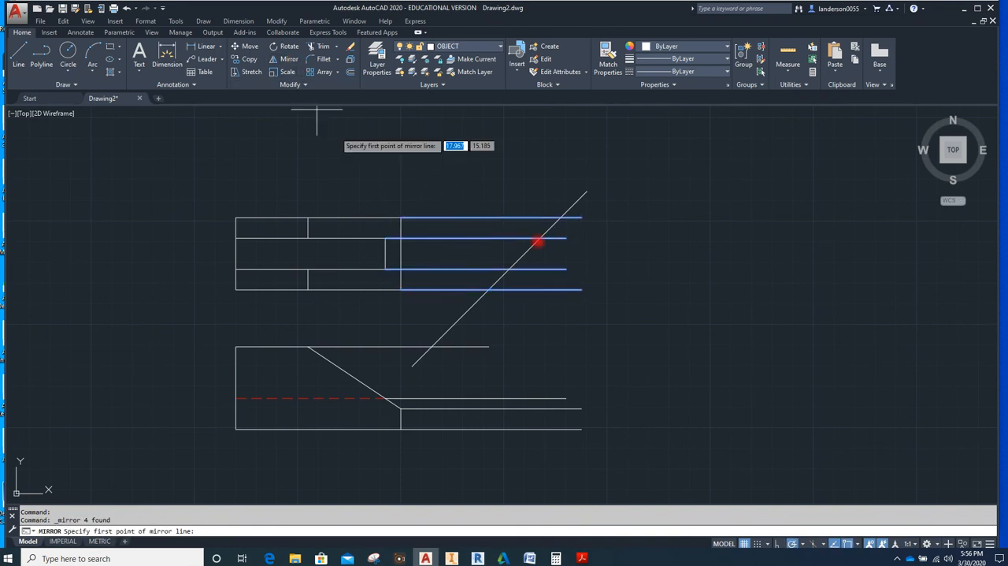
pyautogui.click(587, 189)
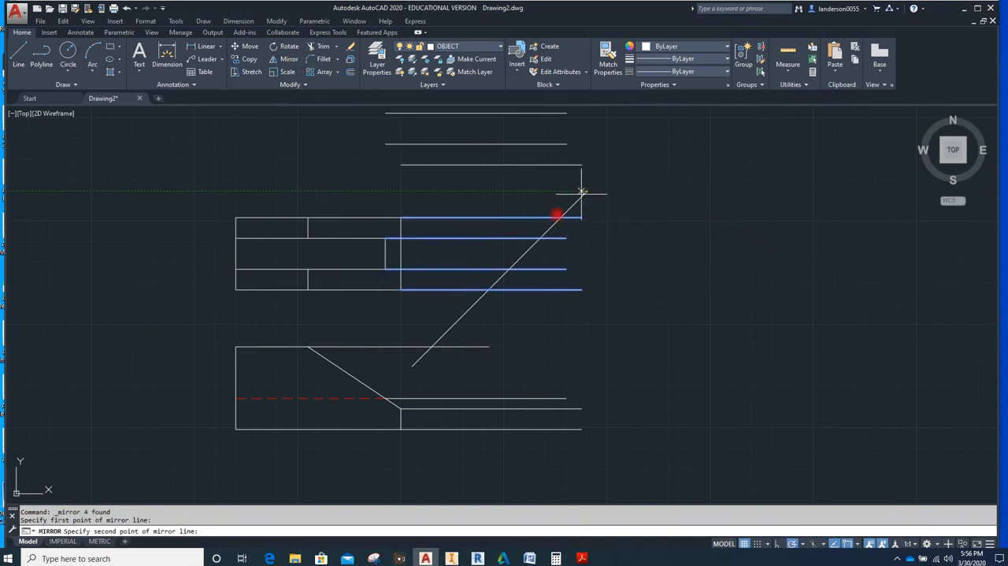
pyautogui.click(414, 367)
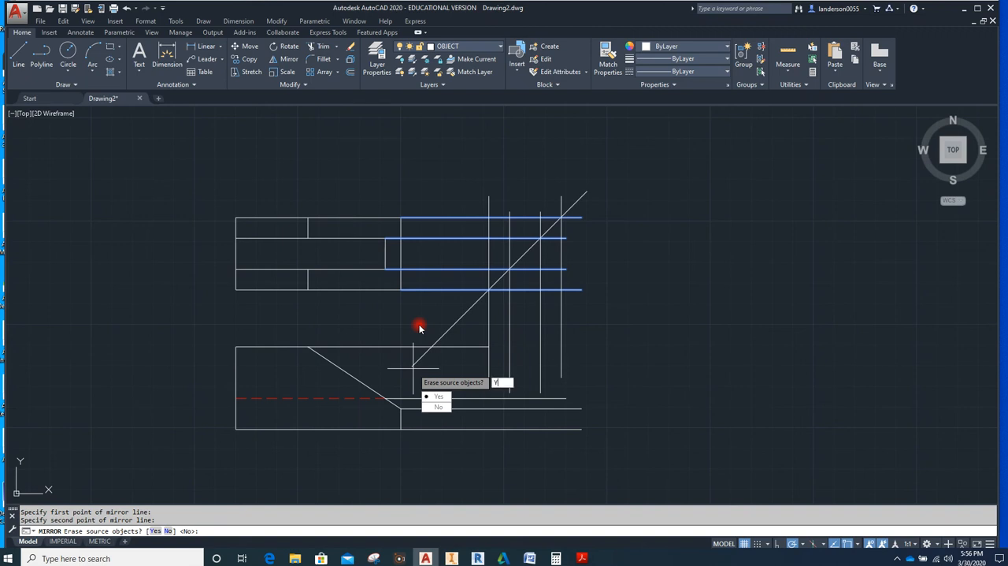
pyautogui.press('Return')
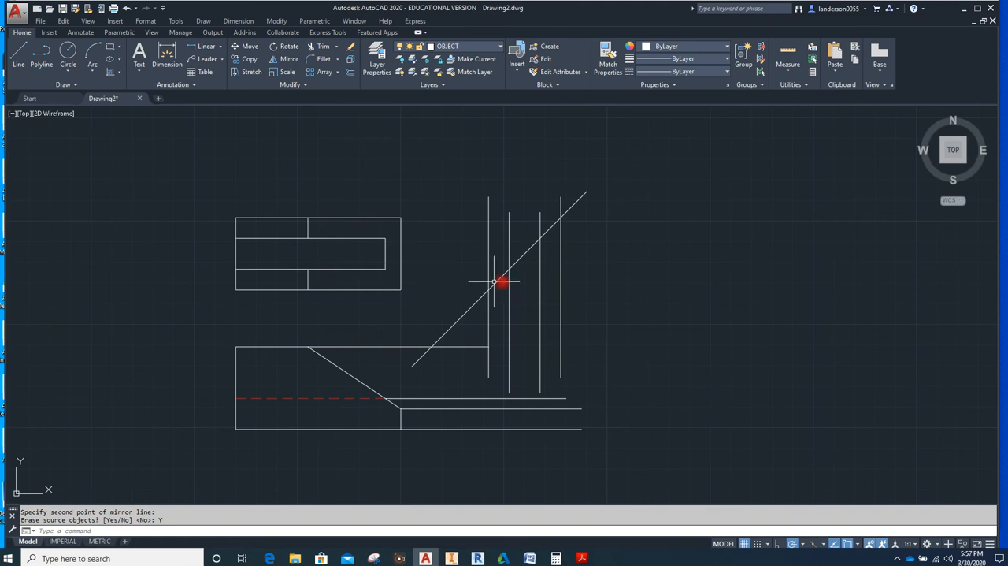
# Extend the projection line from the top of the front view's slope to the outermost vertical projection line
pyautogui.click(465, 347)
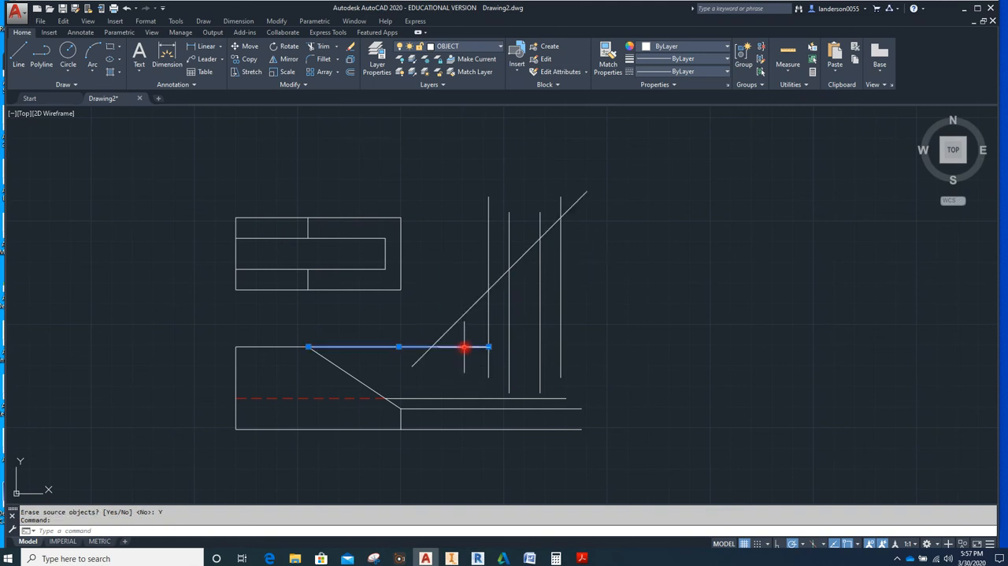
pyautogui.click(561, 311)
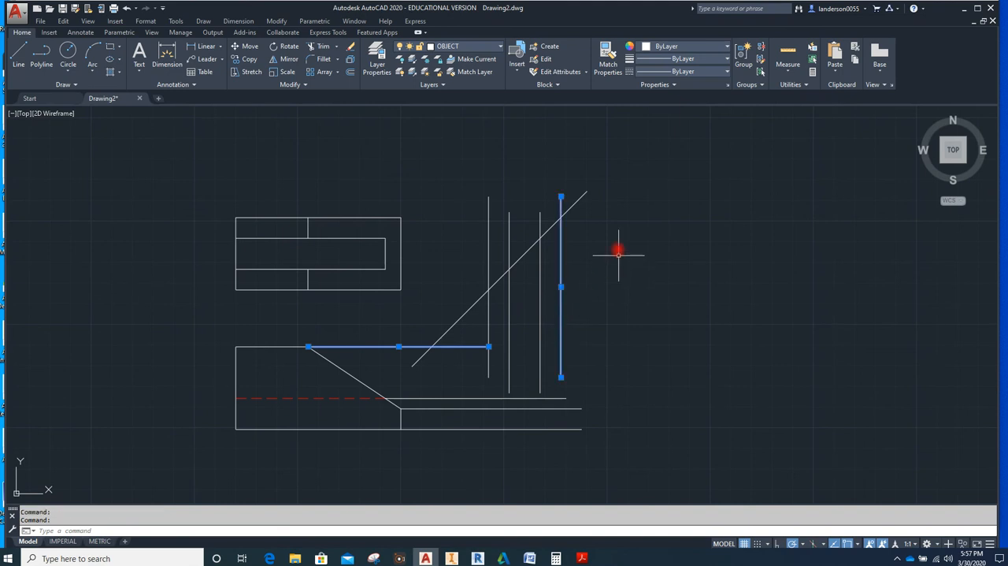
pyautogui.click(338, 48)
pyautogui.click(326, 84)
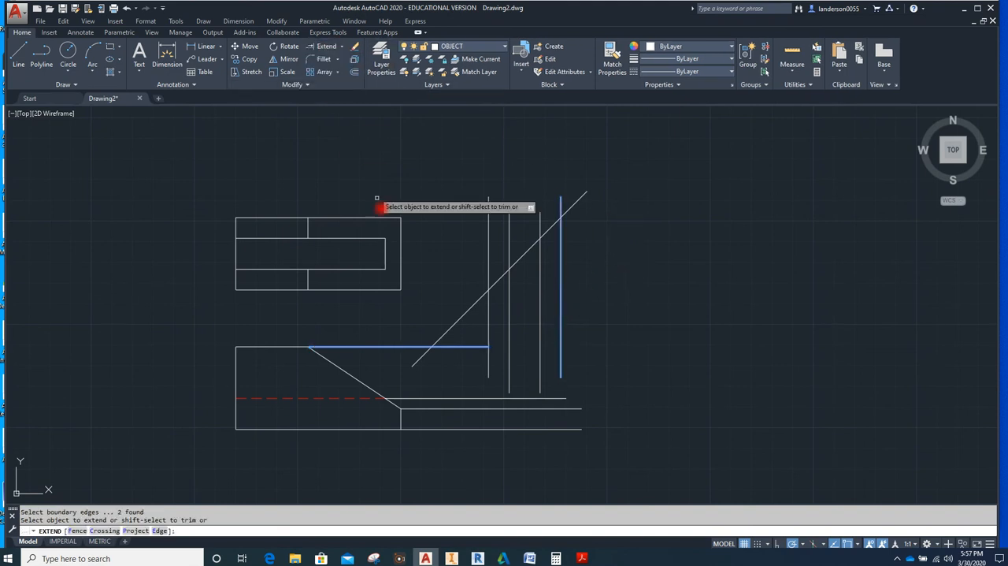
pyautogui.click(471, 347)
pyautogui.click(470, 346)
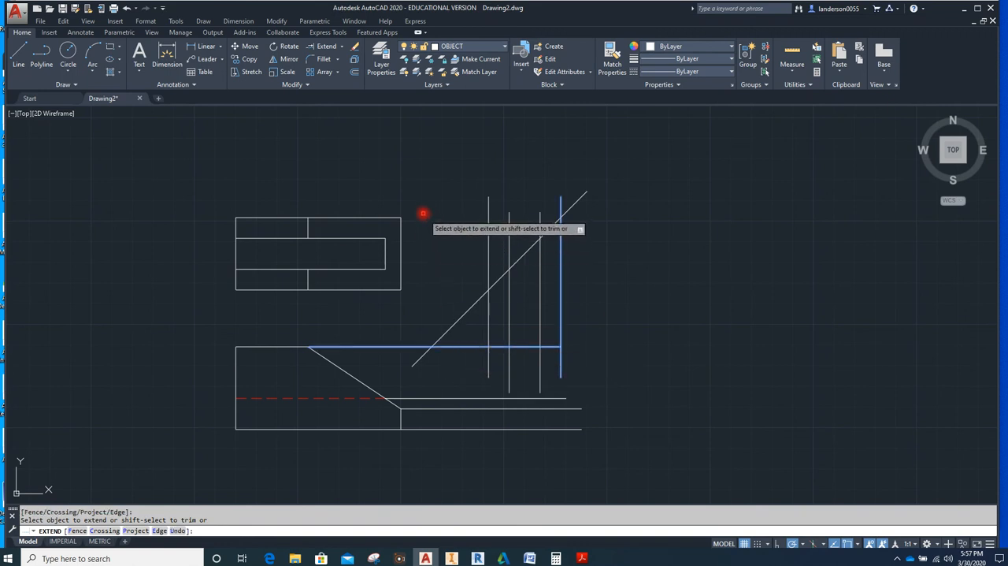
# Extend the two outer vertical projection lines down to the projection line of the front view's base
pyautogui.click(326, 48)
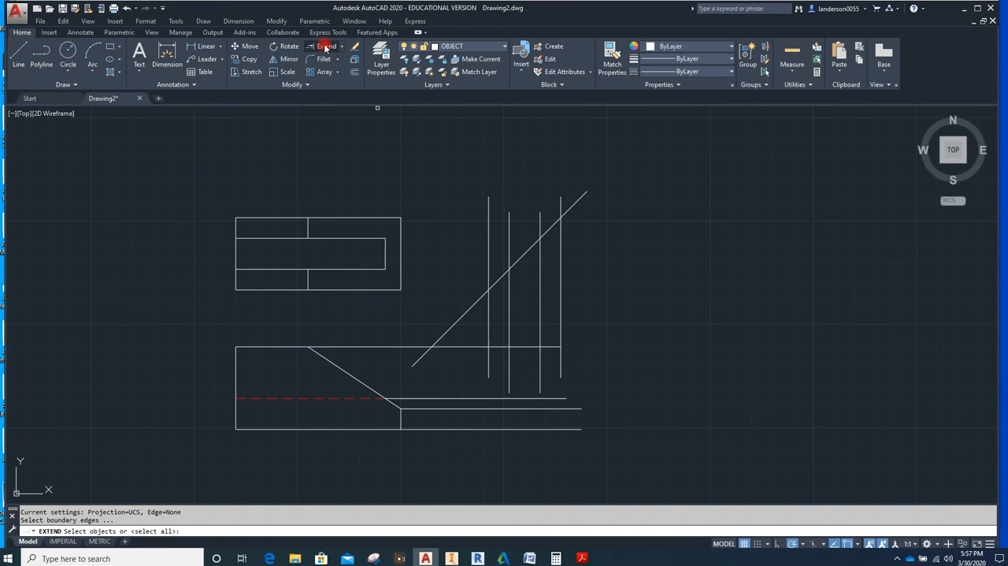
pyautogui.click(562, 322)
pyautogui.click(488, 329)
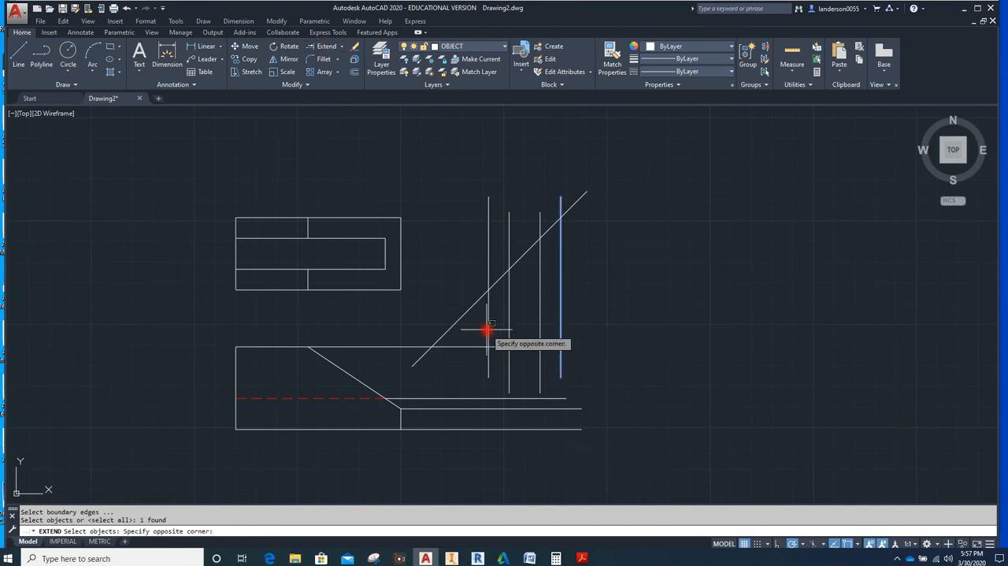
pyautogui.click(489, 329)
pyautogui.click(488, 329)
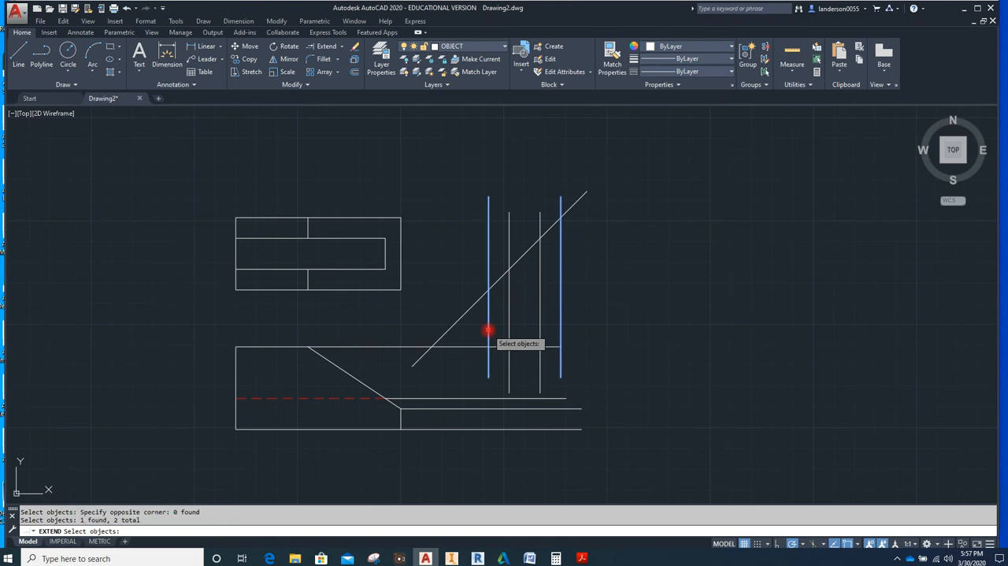
pyautogui.click(534, 430)
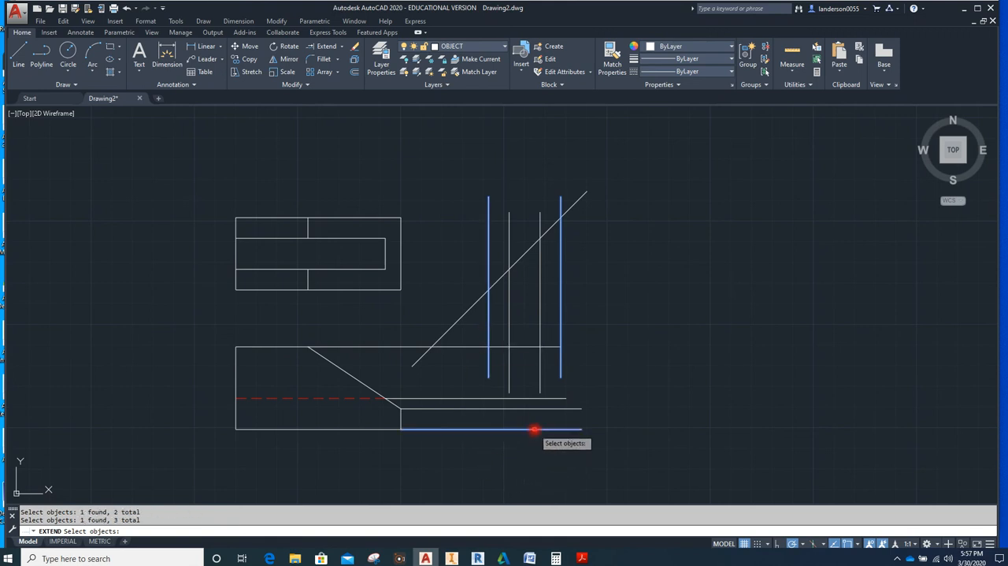
pyautogui.press('Return')
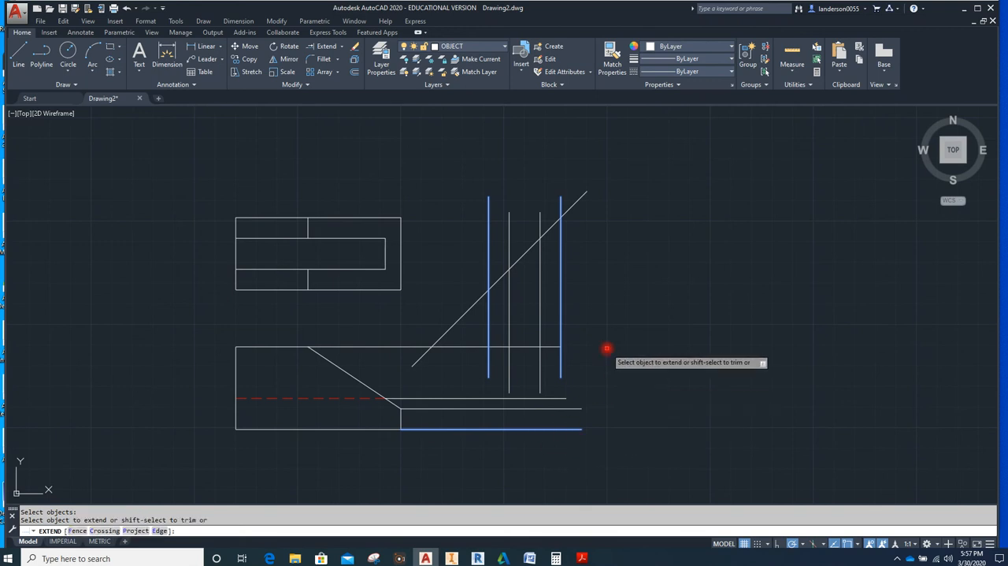
pyautogui.click(561, 361)
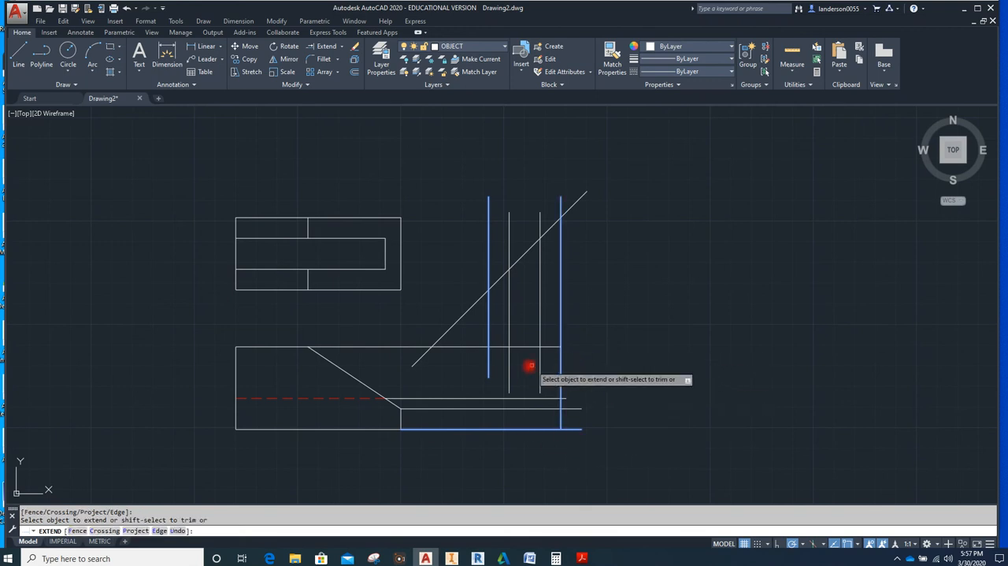
pyautogui.click(488, 357)
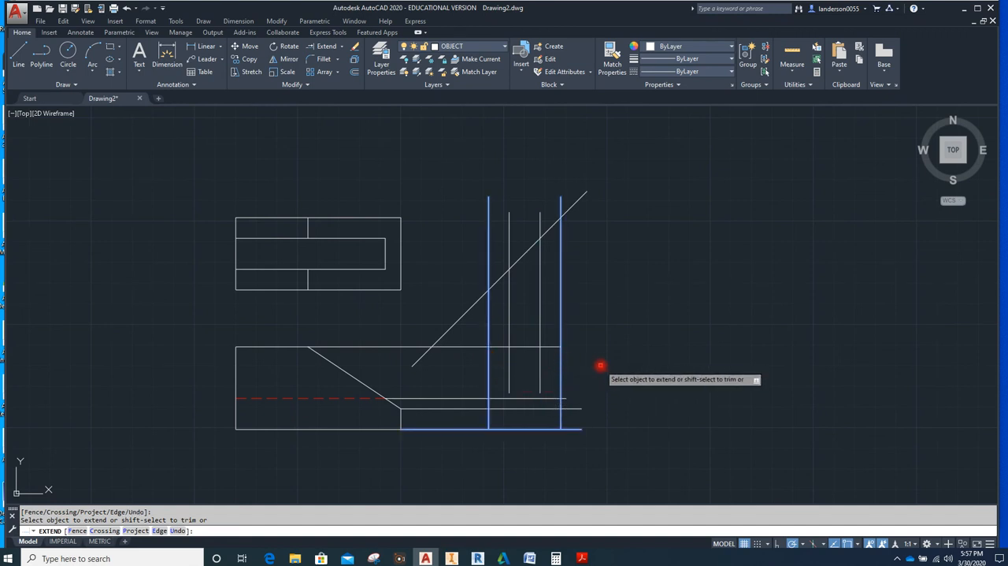
pyautogui.press('Escape')
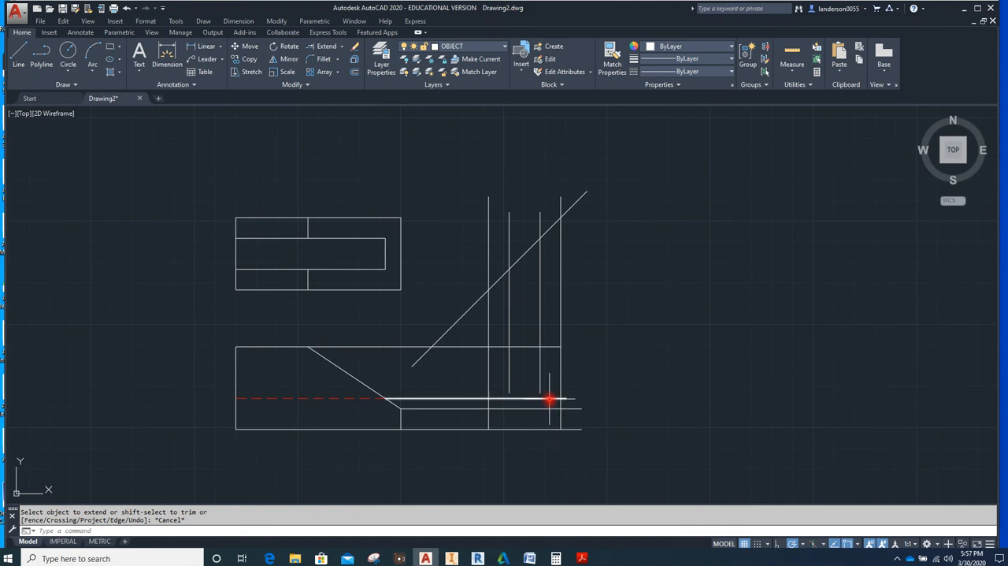
# Extend the two inner vertical projection lines down to the horizontal line projected from the front view's hidden line
pyautogui.click(549, 398)
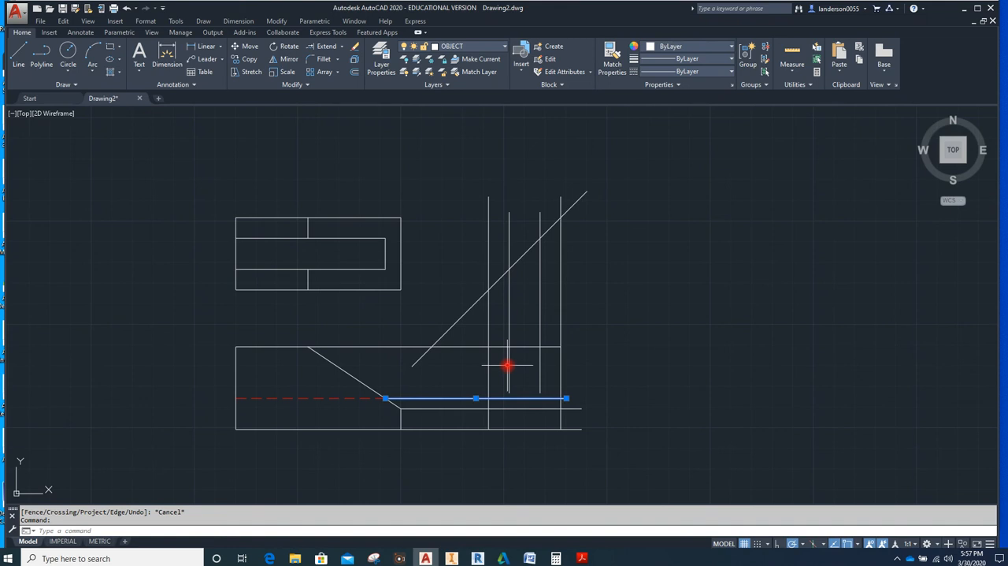
pyautogui.moveTo(543, 370); pyautogui.dragTo(502, 365)
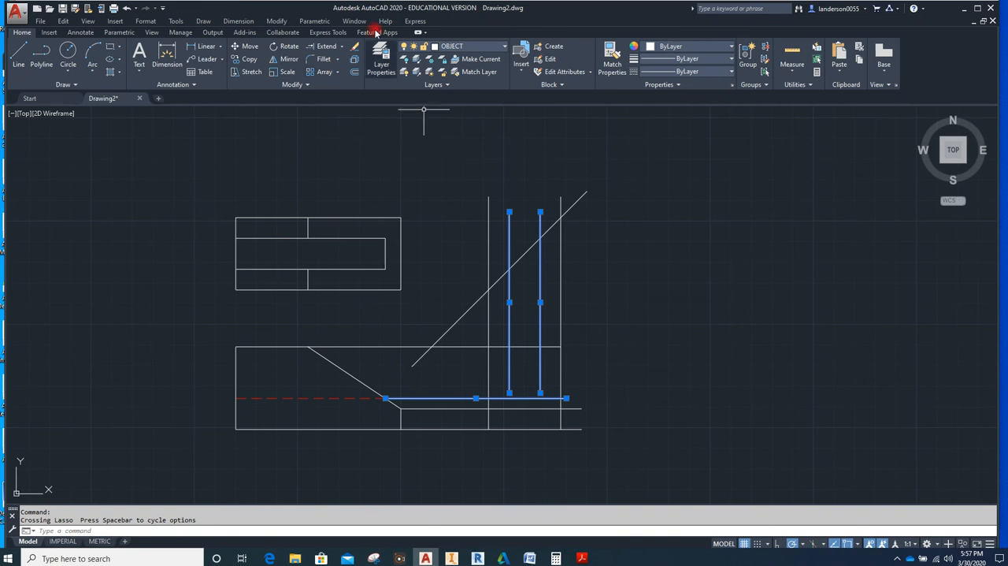
pyautogui.click(325, 47)
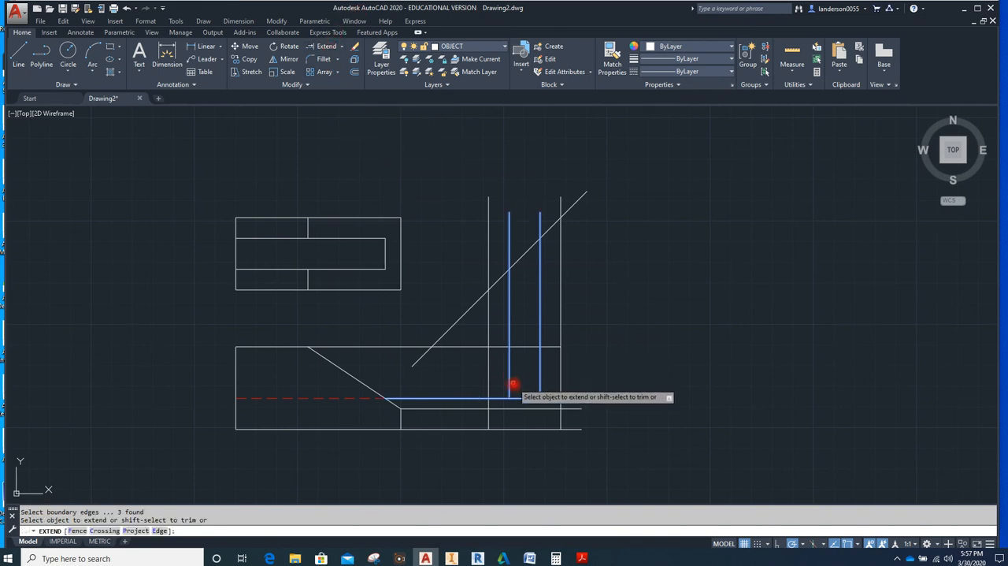
pyautogui.click(541, 375)
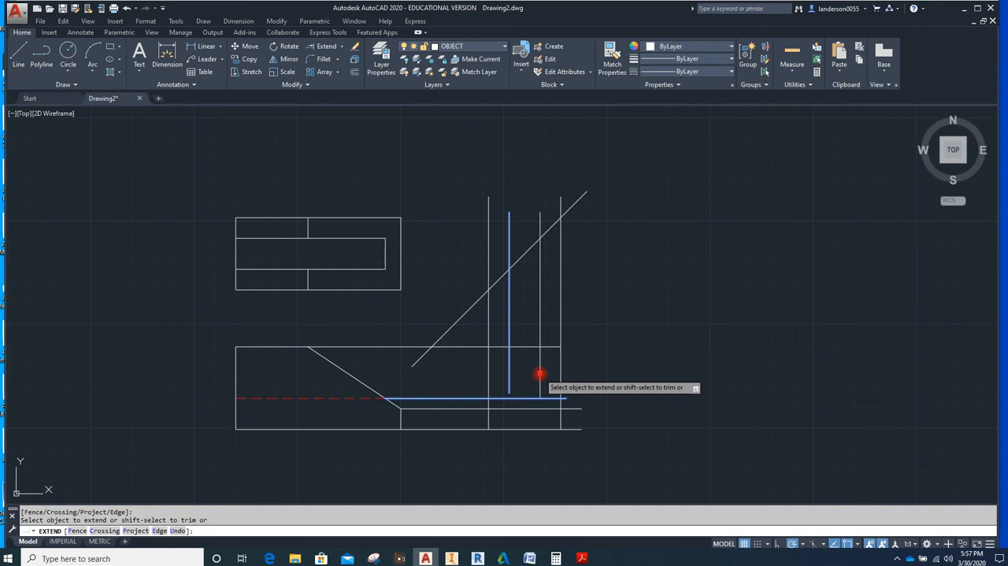
pyautogui.click(512, 376)
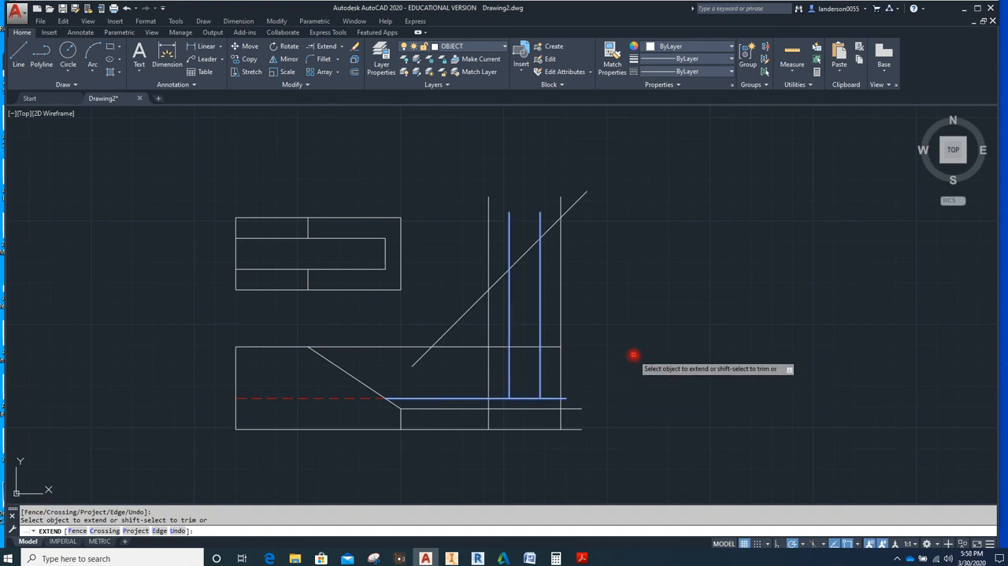
pyautogui.press('Escape')
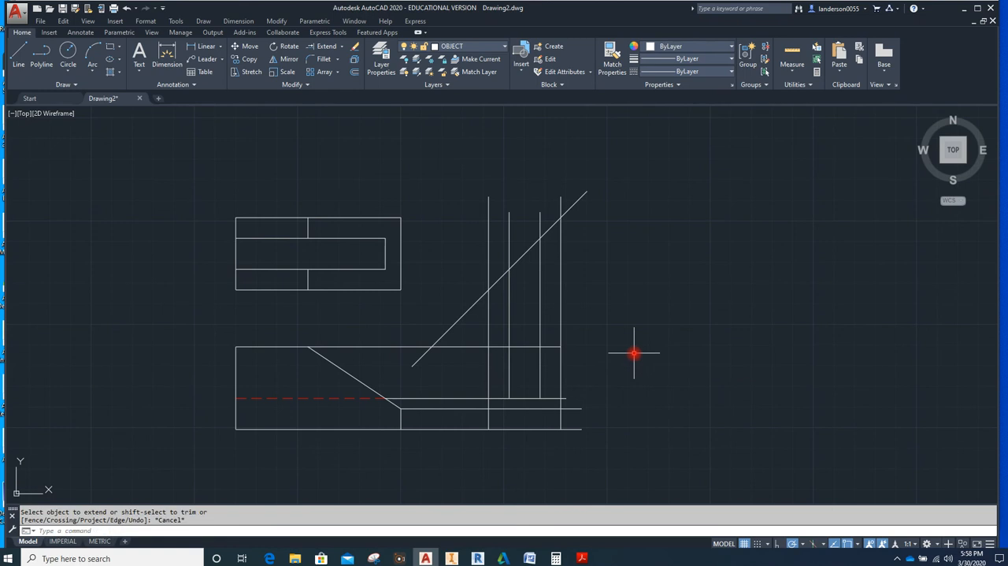
# Erase the 45° miter line and trim the four vertical projection lines above the side view's top edge
pyautogui.click(460, 316)
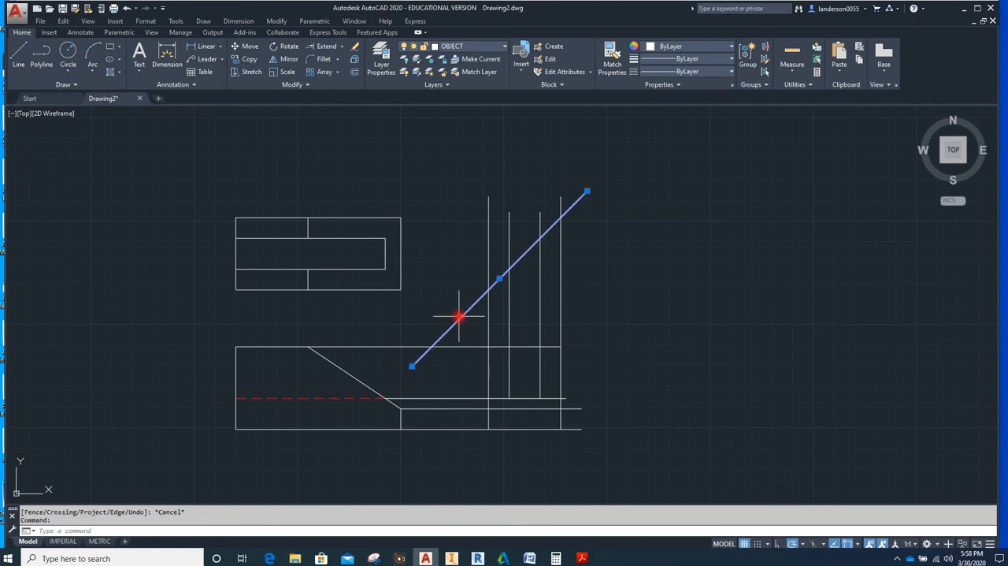
pyautogui.press('Delete')
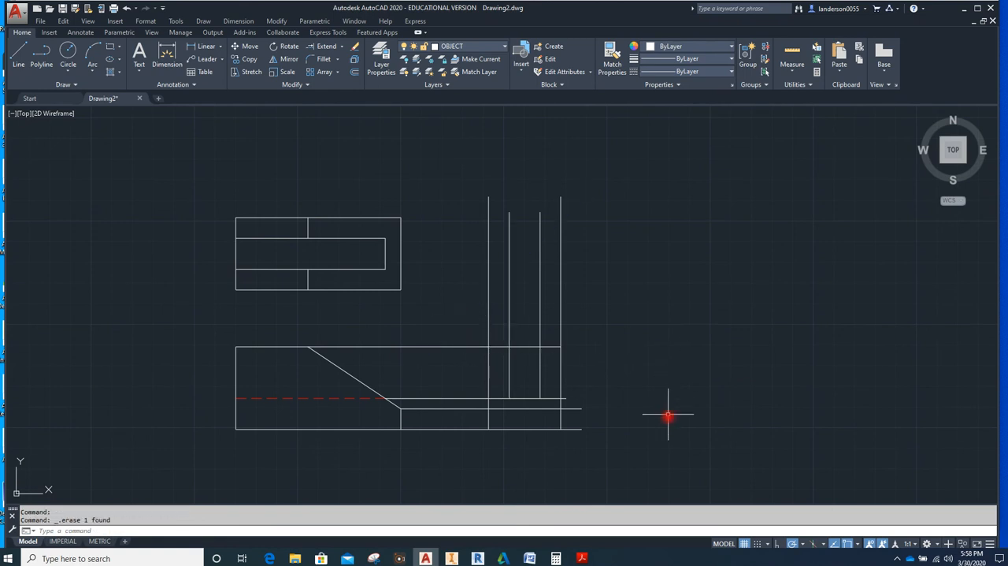
pyautogui.moveTo(655, 448)
pyautogui.mouseDown()
pyautogui.moveTo(490, 453)
pyautogui.moveTo(473, 326)
pyautogui.moveTo(591, 286)
pyautogui.mouseUp()
pyautogui.click(343, 48)
pyautogui.click(344, 67)
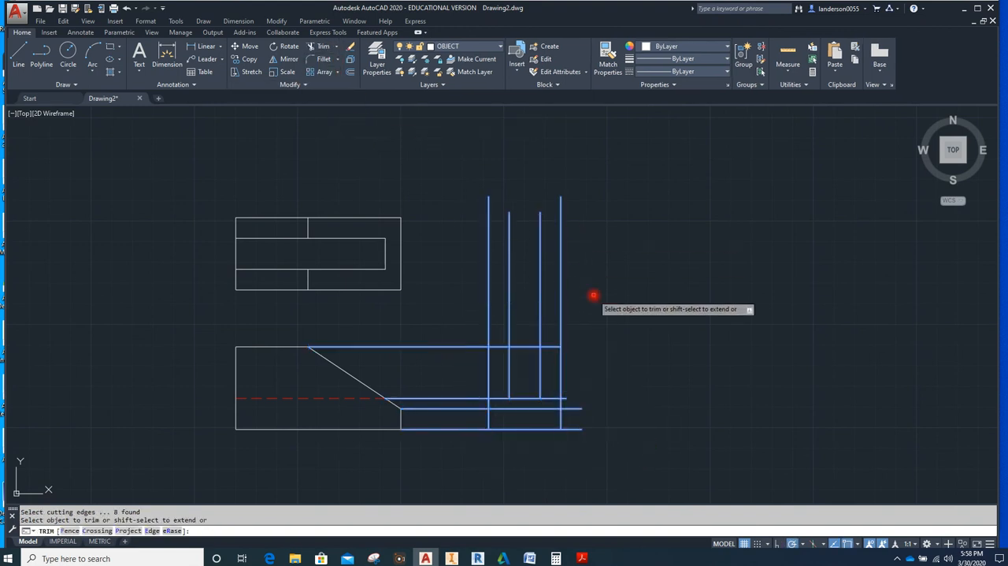
pyautogui.click(561, 317)
pyautogui.click(552, 314)
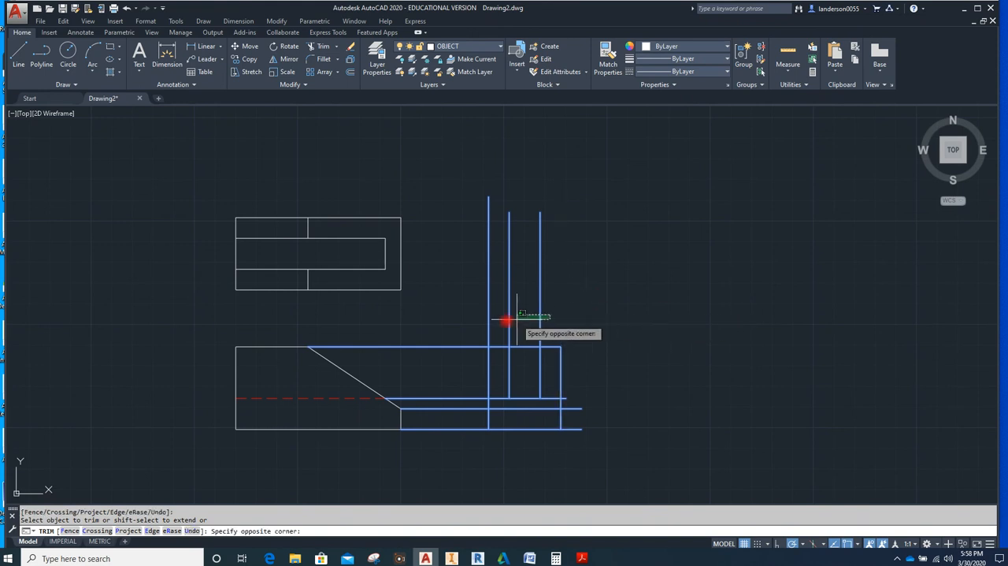
pyautogui.click(452, 300)
# Trim the horizontal projection lines between the front and side views and where they overhang the side view's outer edge
pyautogui.click(465, 347)
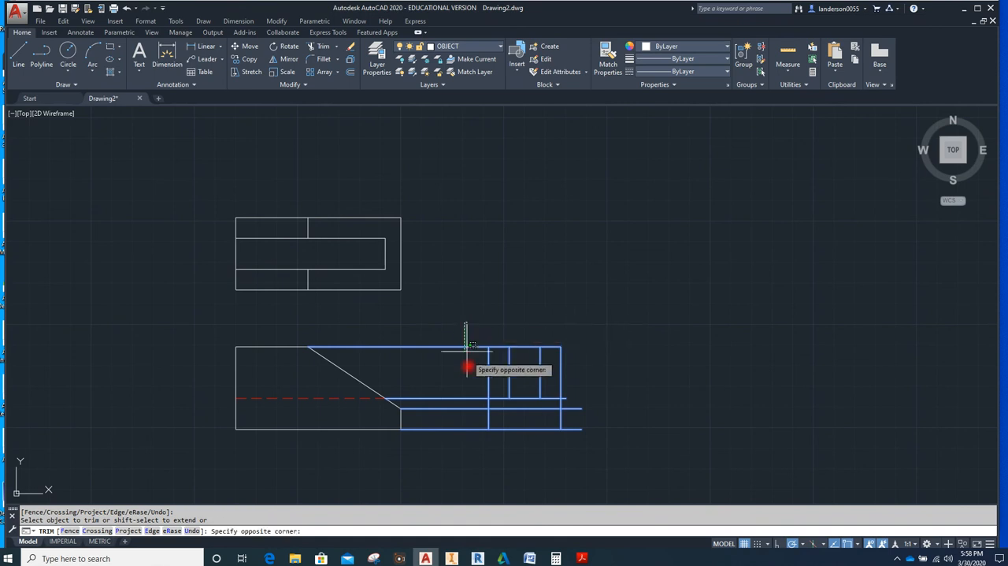
pyautogui.click(455, 434)
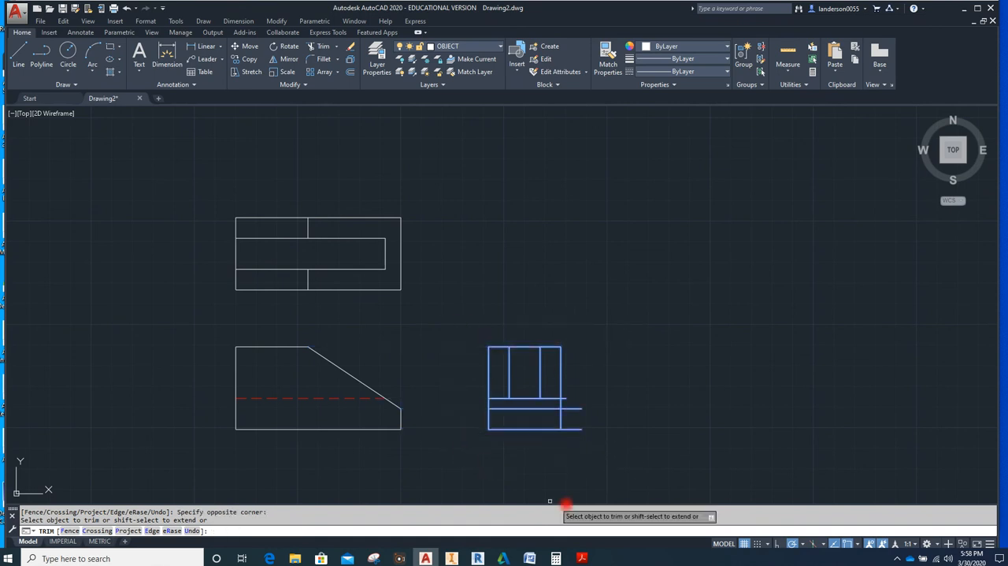
pyautogui.click(579, 430)
pyautogui.click(578, 408)
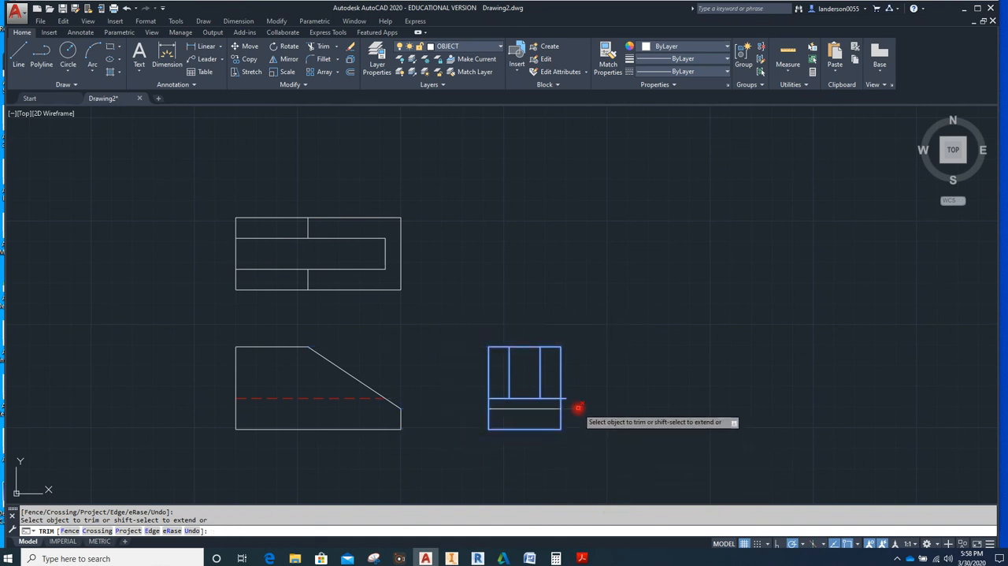
pyautogui.click(567, 398)
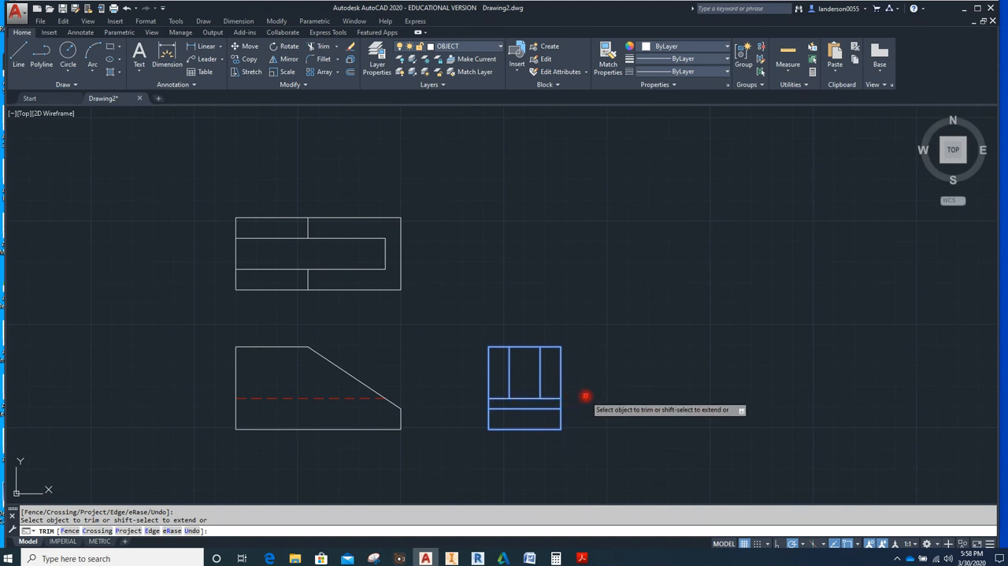
# Trim the side view's top edge across the slot opening and the slot floor line on both sides of the slot
pyautogui.click(528, 346)
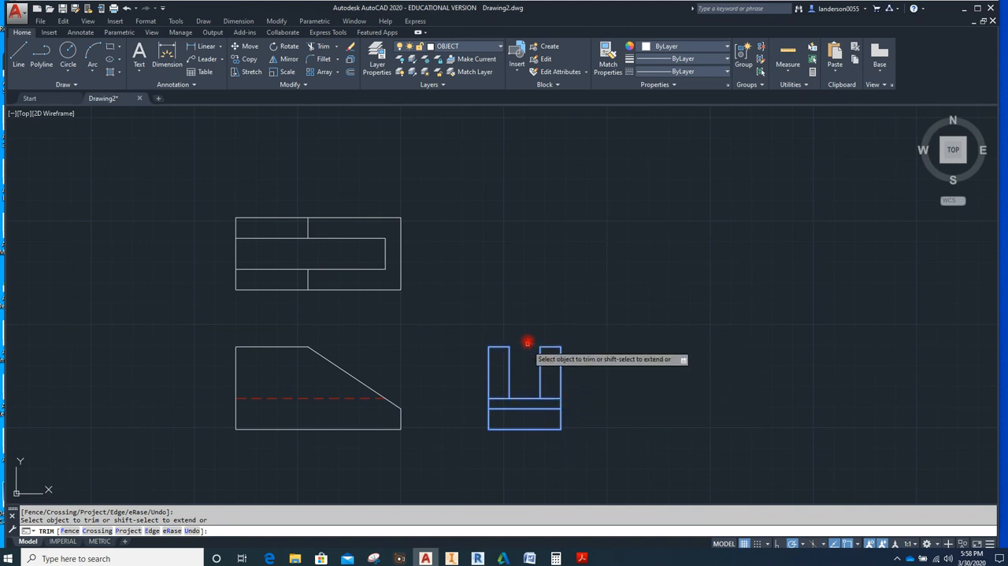
pyautogui.click(549, 400)
pyautogui.click(502, 399)
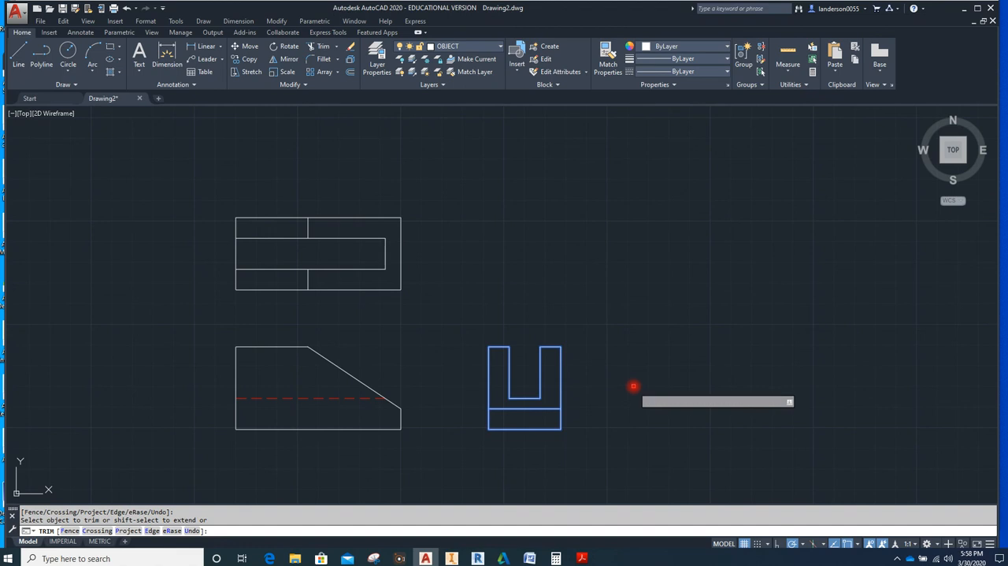
pyautogui.press('Escape')
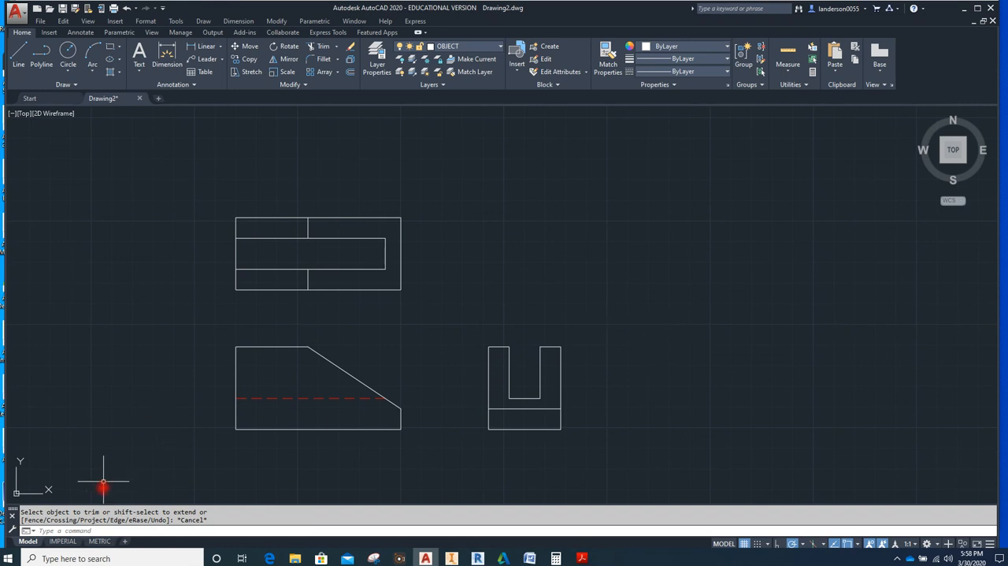
# Open the IMPERIAL layout and activate the viewport inside its border for model space editing
pyautogui.click(69, 543)
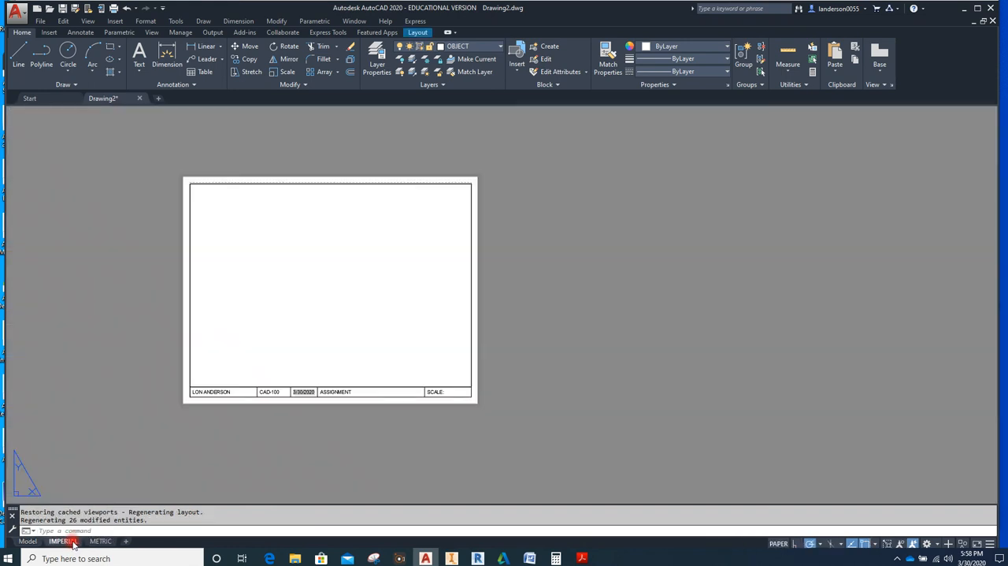
pyautogui.doubleClick(310, 318)
pyautogui.doubleClick(307, 317)
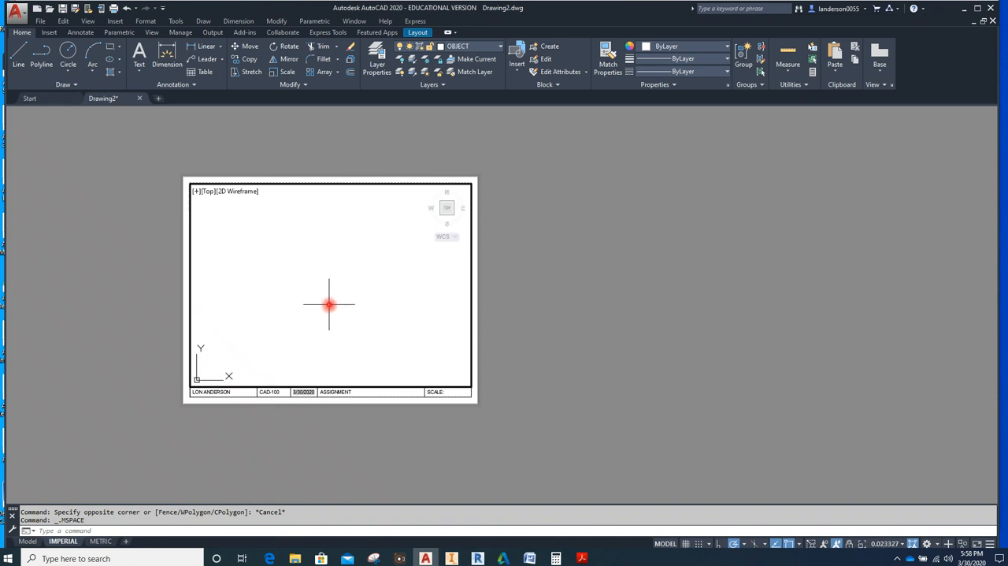
# Zoom the viewport to All, and enlarge and center the three views within the border
pyautogui.press('Return')
pyautogui.write('A')
pyautogui.press('Return')
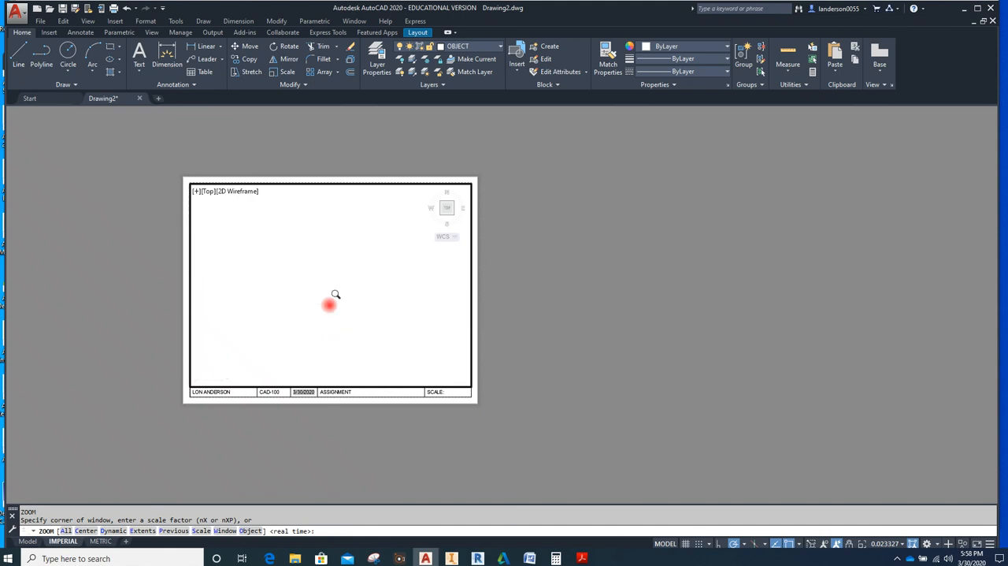
pyautogui.scroll(2, 376, 329)
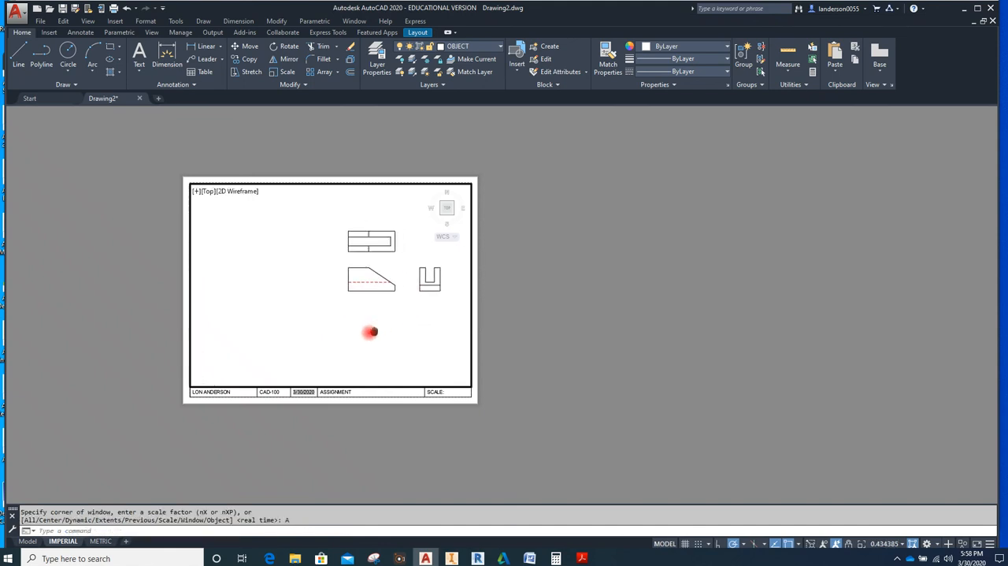
pyautogui.moveTo(346, 289); pyautogui.dragTo(342, 309, button='middle')
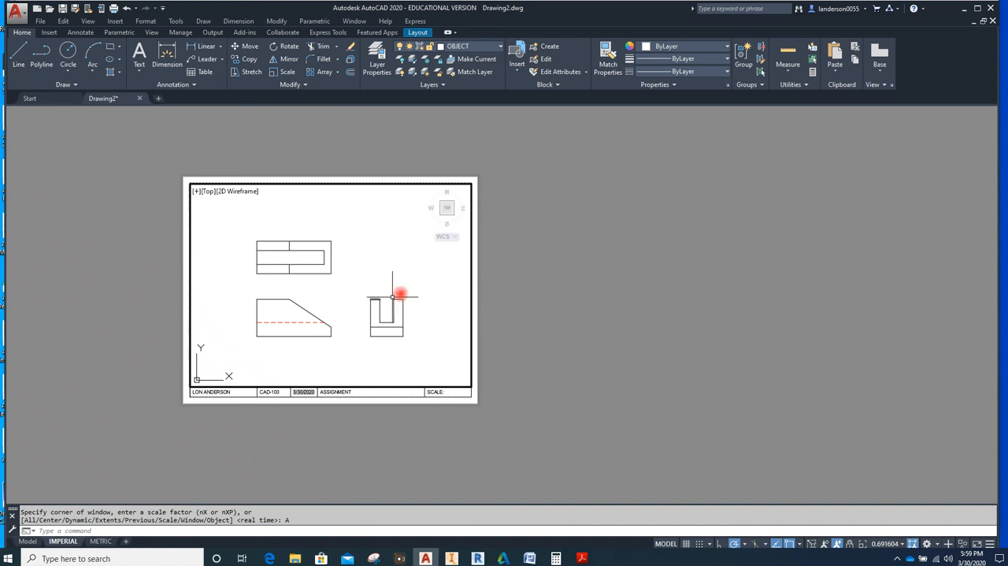
# Set the active viewport's scale to 1:1 and return to paper space
pyautogui.click(889, 541)
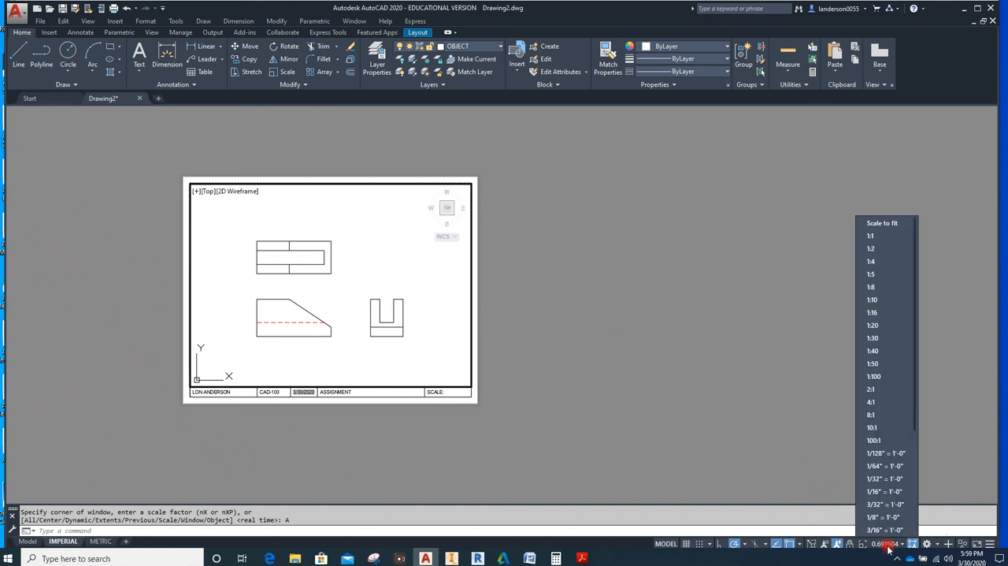
pyautogui.click(871, 237)
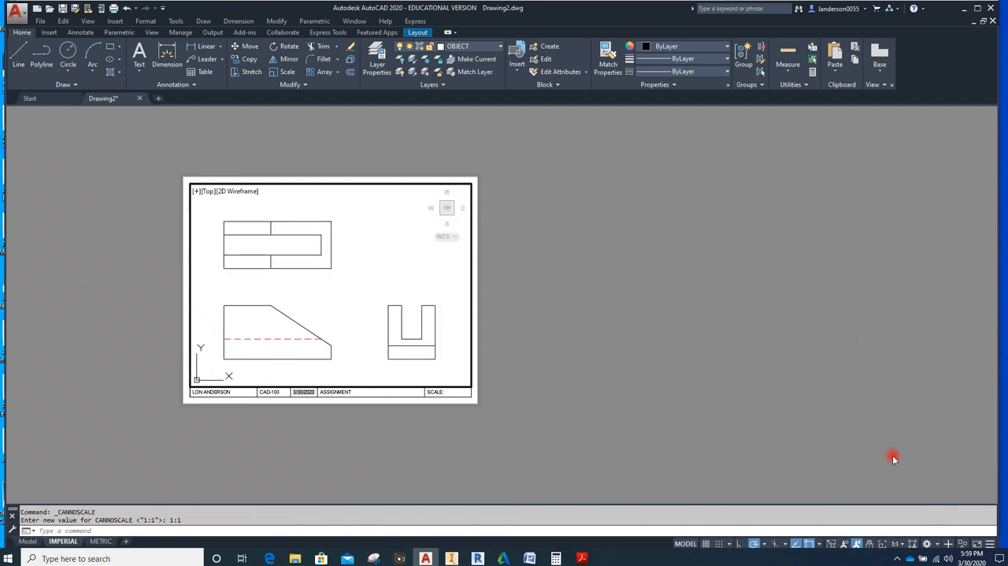
pyautogui.doubleClick(484, 454)
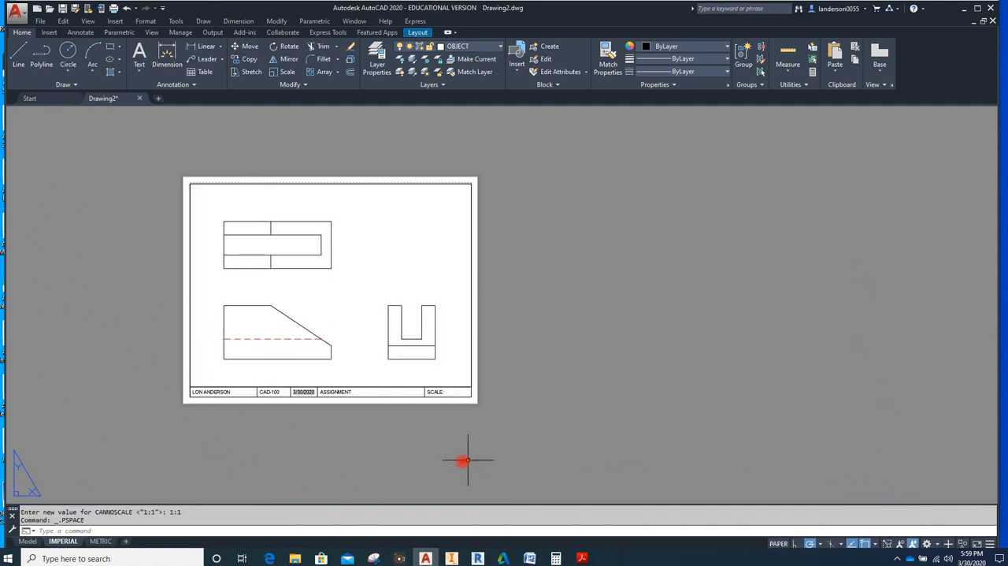
# Complete the title block's scale text so it reads "SCALE: 1:1"
pyautogui.scroll(2, 434, 405)
pyautogui.scroll(4, 434, 405)
pyautogui.doubleClick(446, 359)
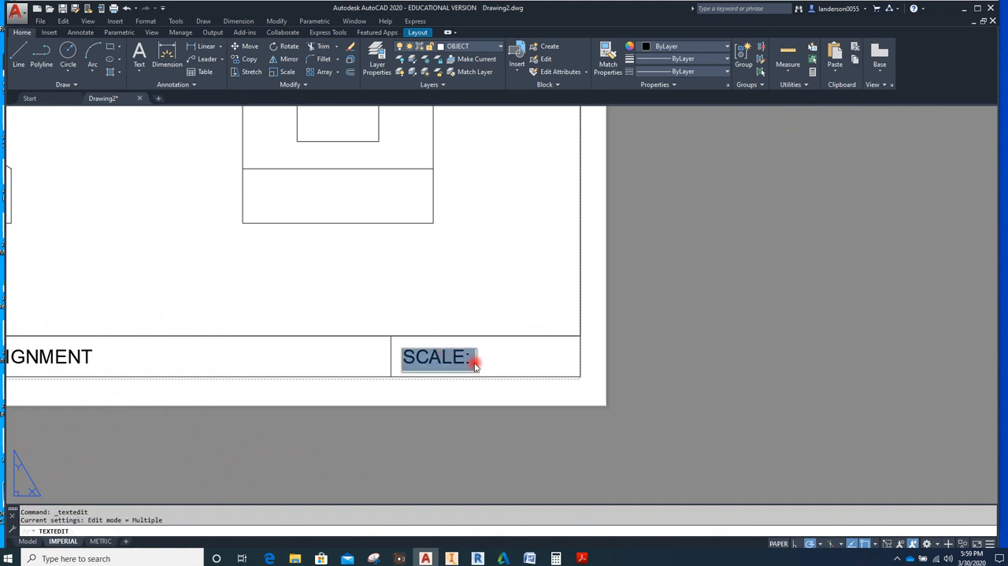
pyautogui.click(475, 363)
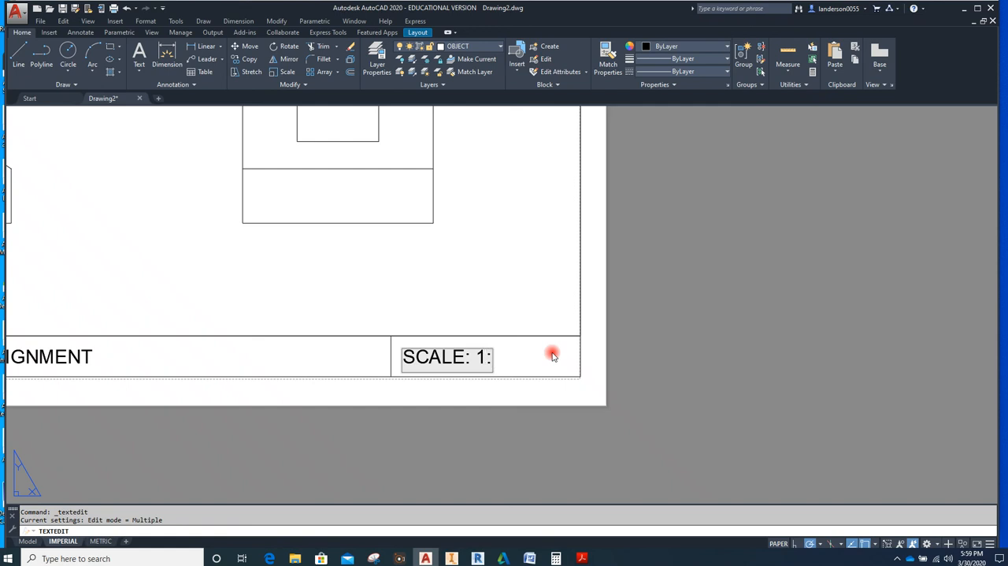
pyautogui.click(664, 332)
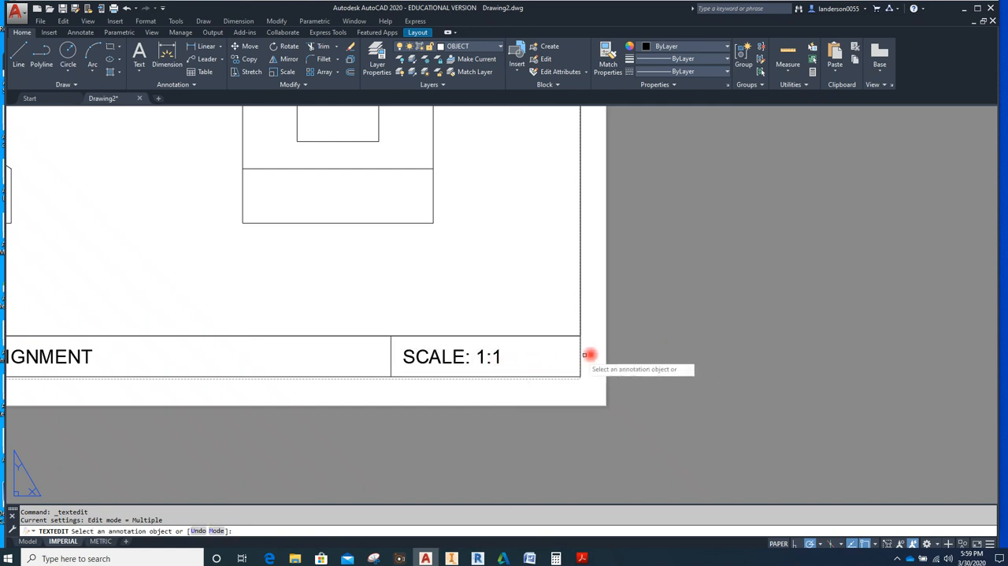
# Replace the title block's ASSIGNMENT text with "P4-3" using the running text edit command
pyautogui.scroll(-3, 694, 307)
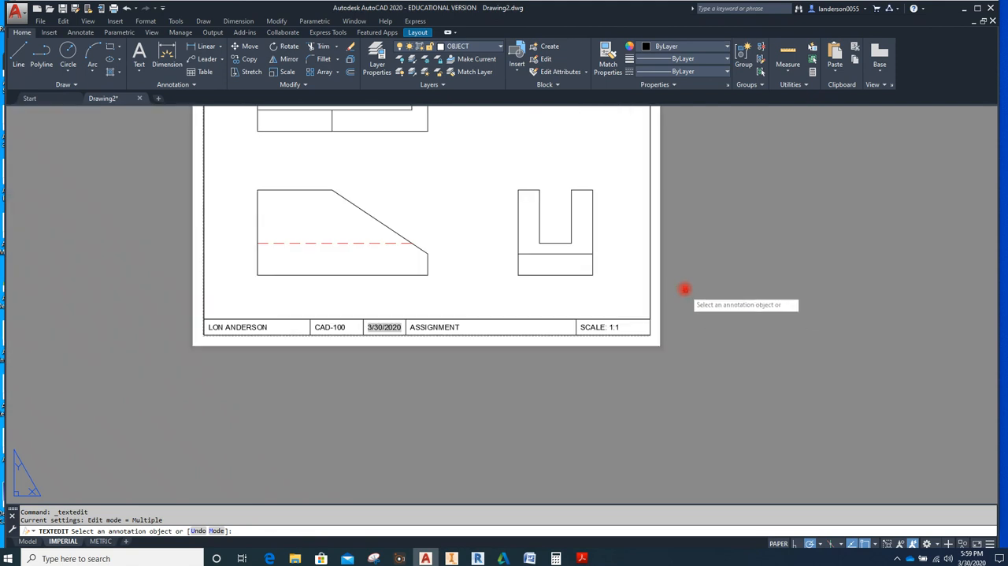
pyautogui.scroll(2, 675, 290)
pyautogui.scroll(-2, 700, 369)
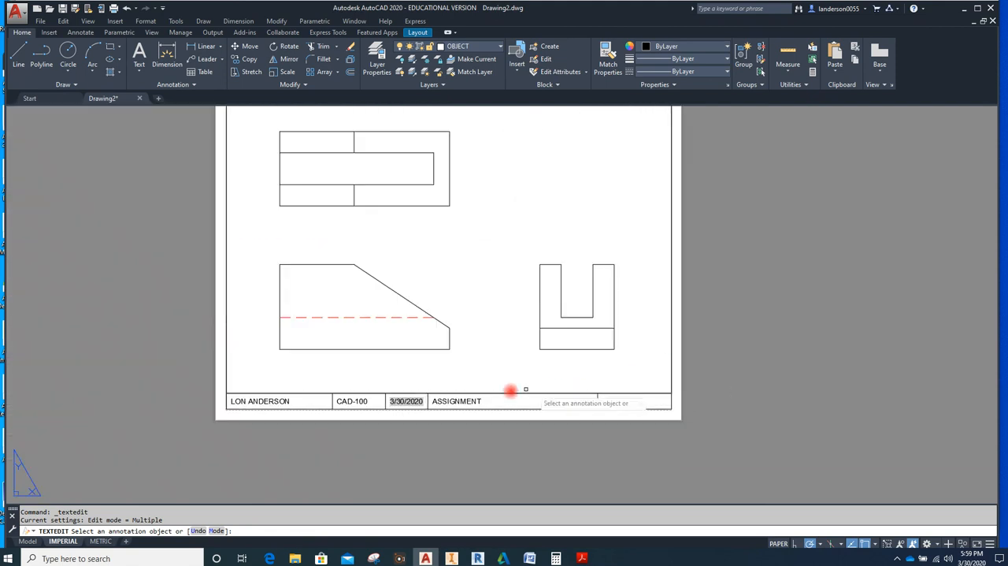
pyautogui.click(460, 404)
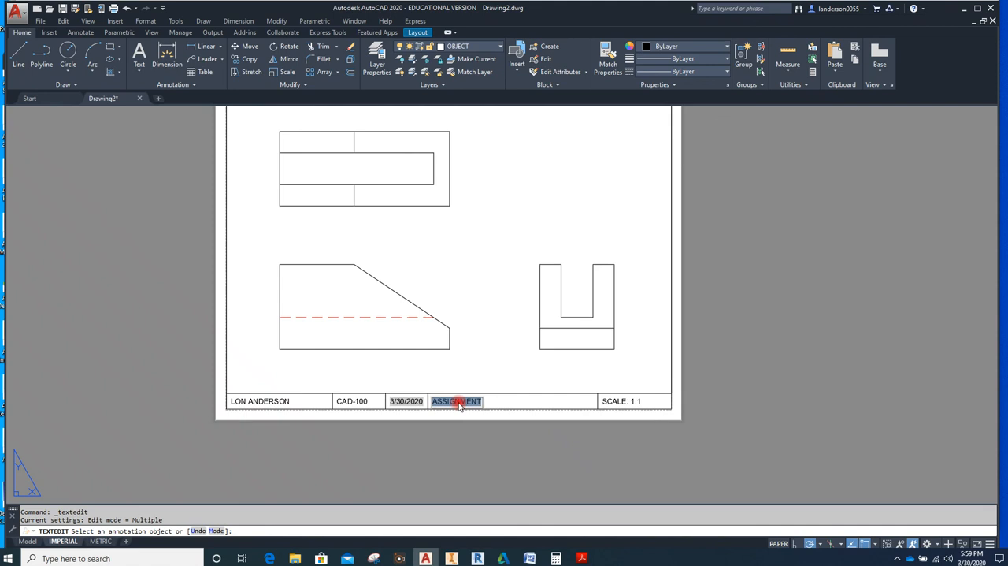
pyautogui.write('P4-3')
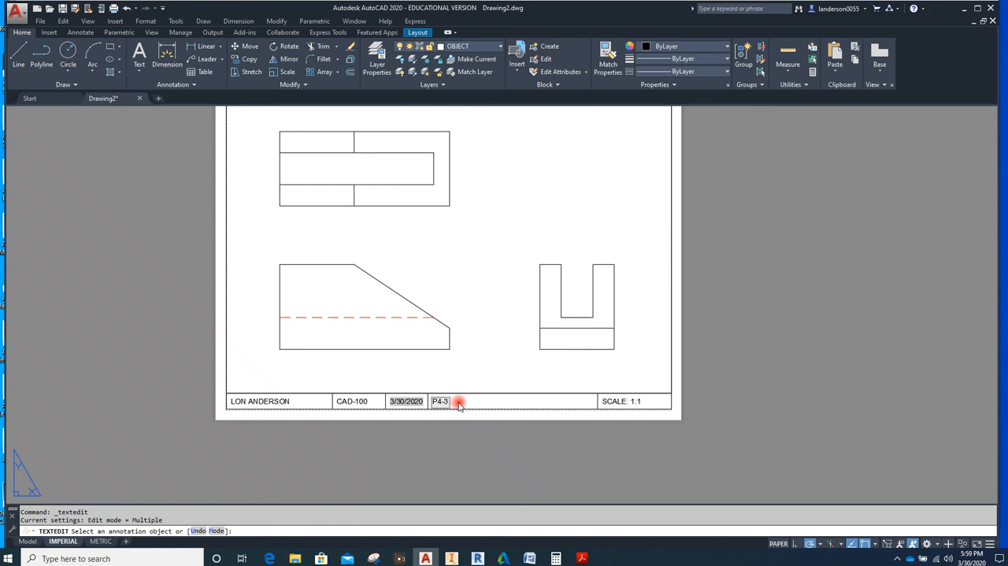
pyautogui.click(801, 345)
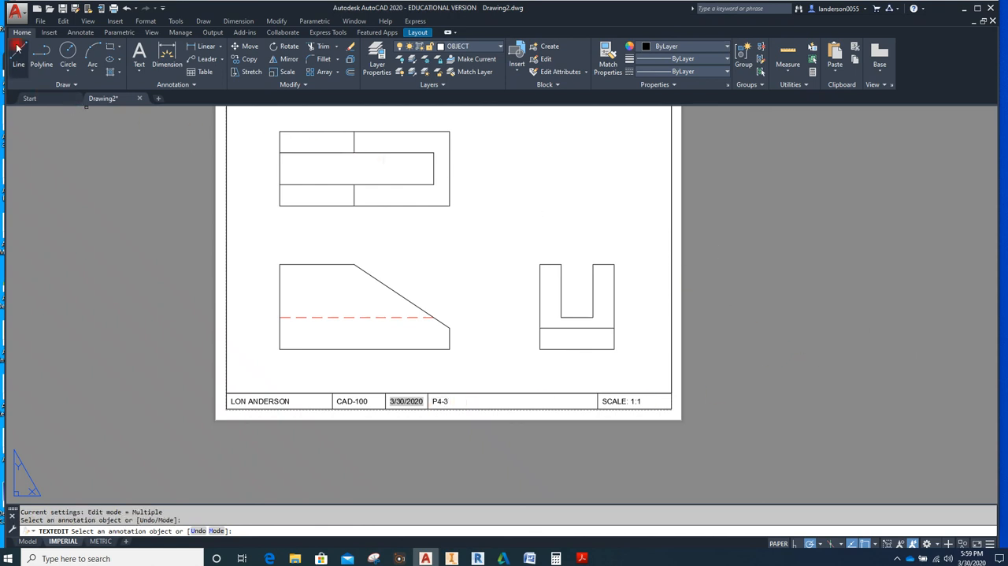
# Save the drawing as P4-3 in the AutoCAD 2018 Drawing (*.dwg) format in the Template folder
pyautogui.click(16, 16)
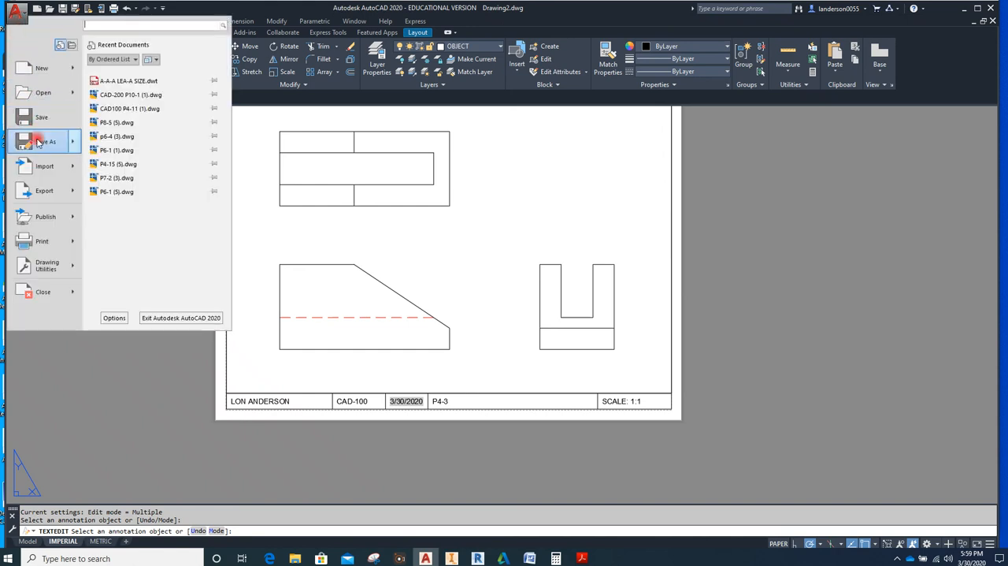
pyautogui.moveTo(37, 141)
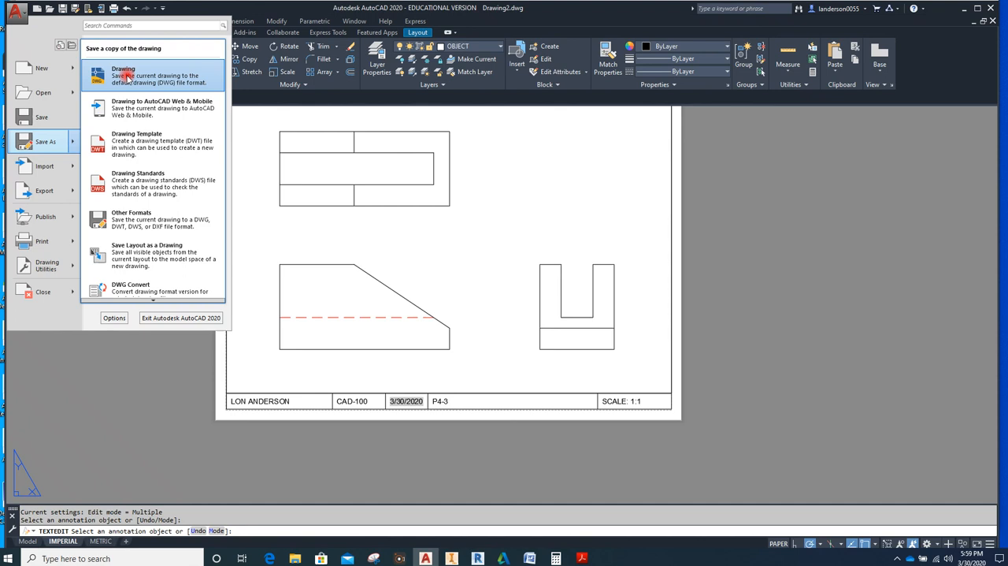
pyautogui.click(124, 75)
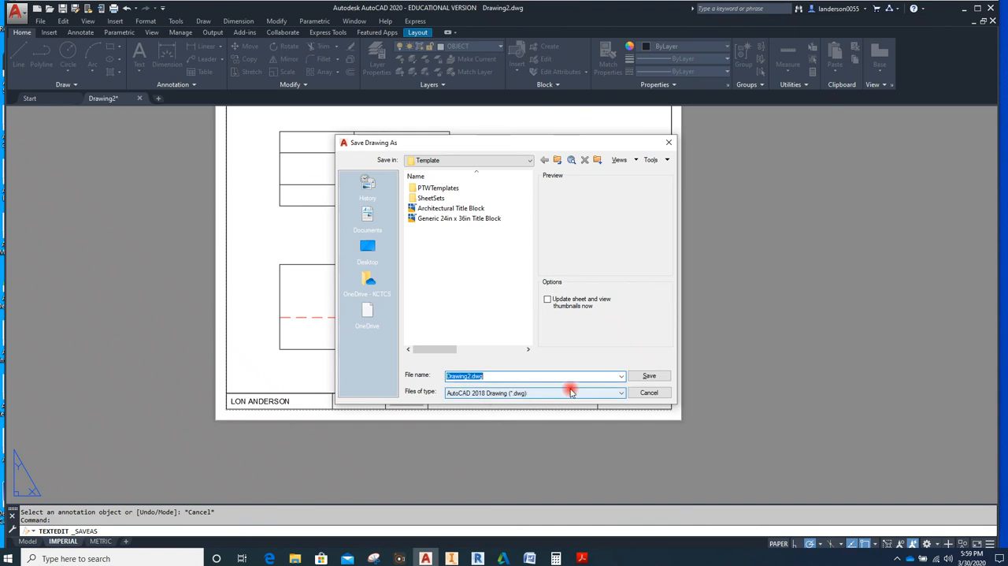
pyautogui.write('p')
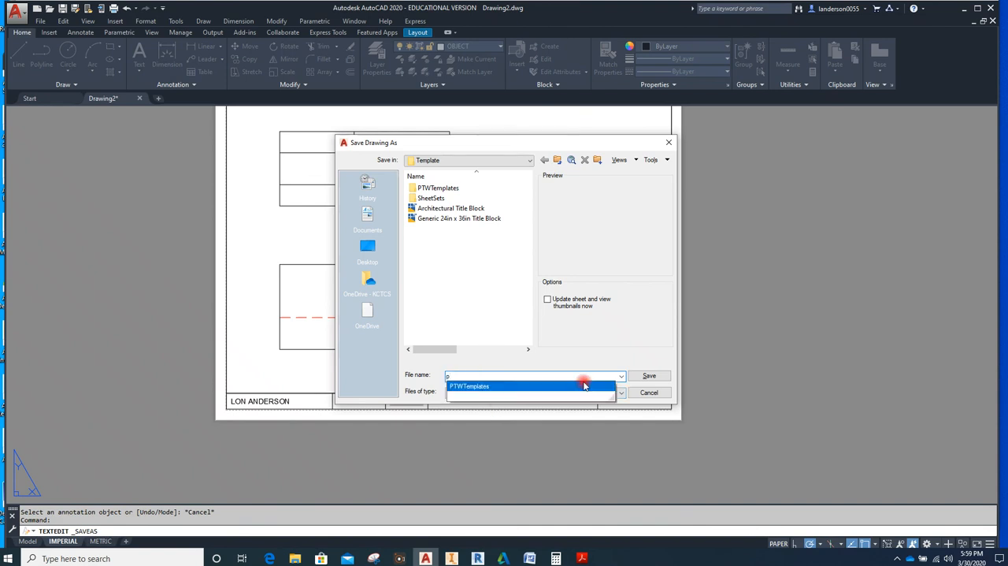
pyautogui.press('BackSpace')
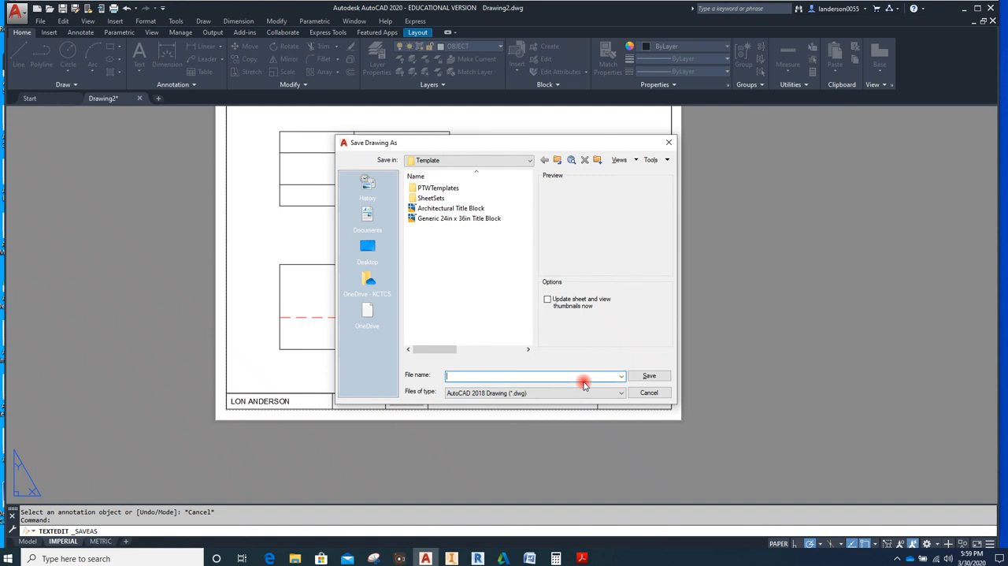
pyautogui.write('P4-3')
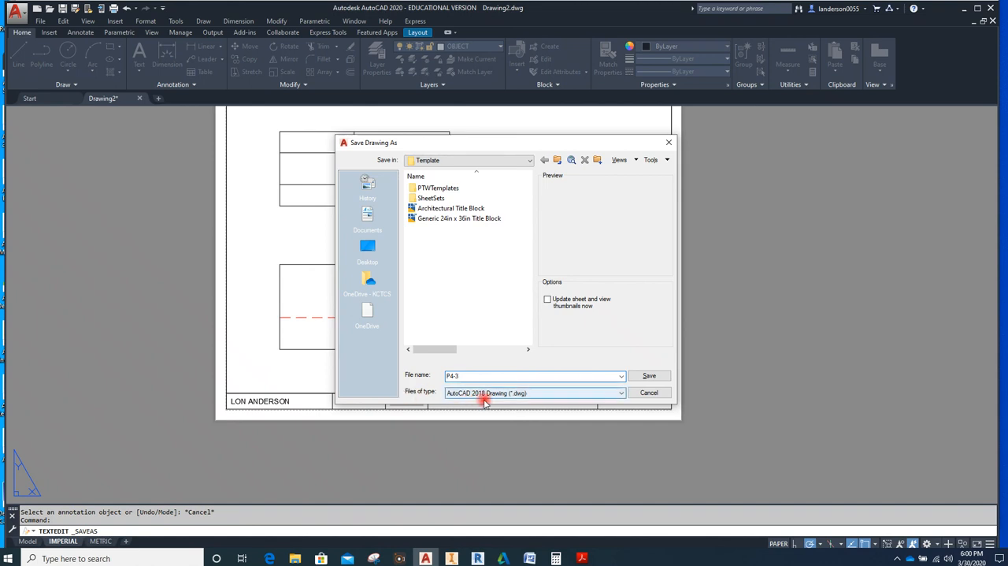
pyautogui.click(622, 393)
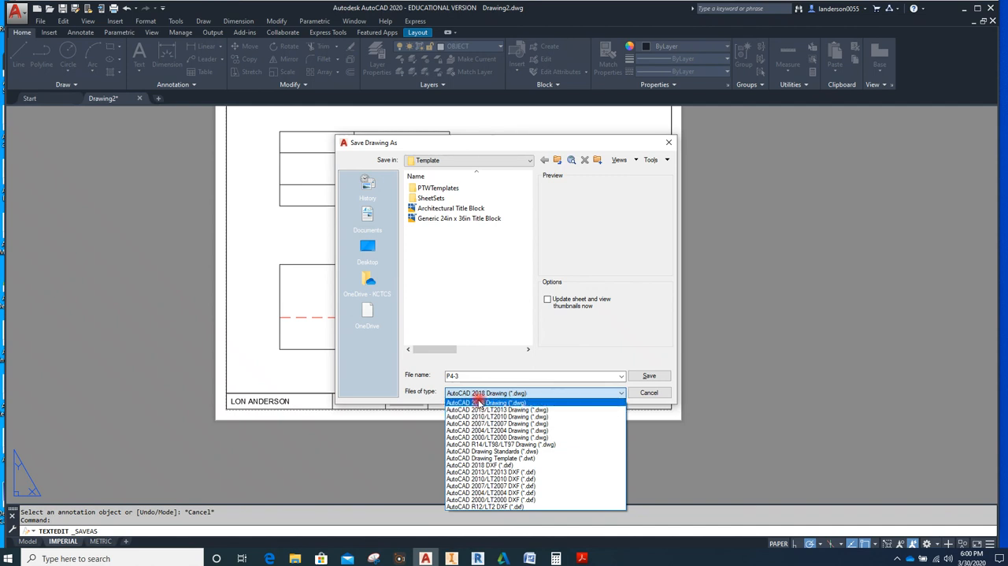
pyautogui.click(480, 404)
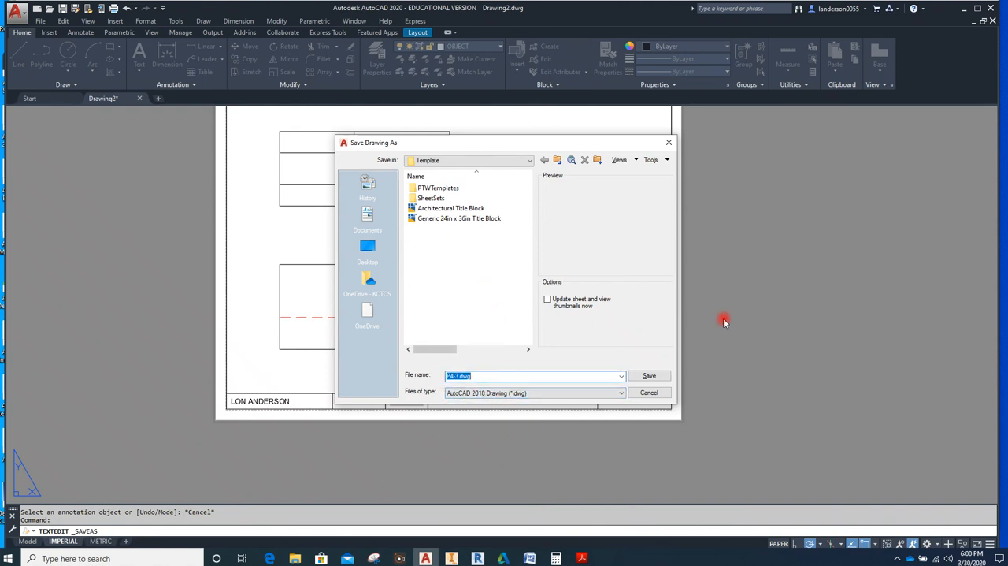
pyautogui.click(659, 377)
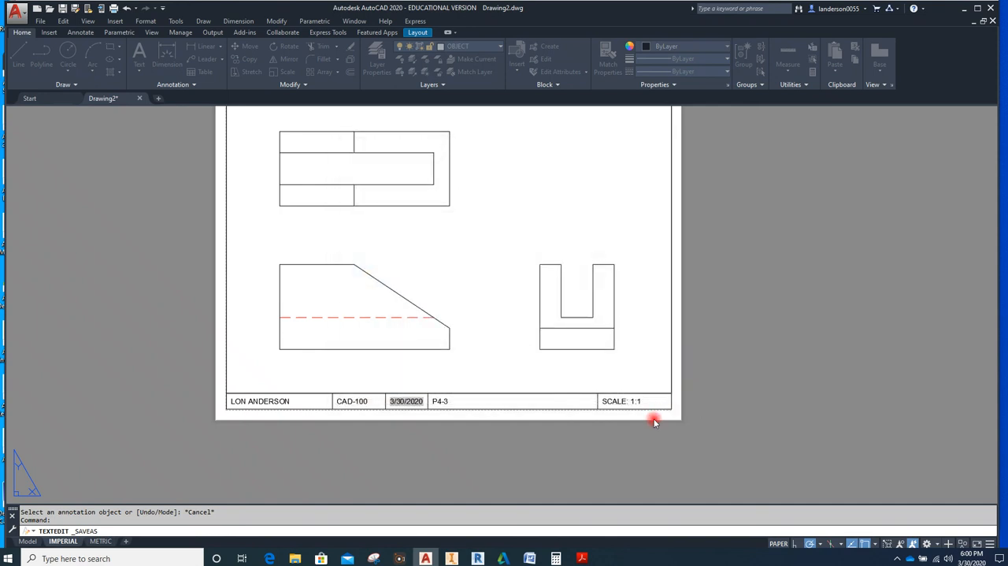
# Return to model space and draw a circle in the empty area above the side view, beside the top view
pyautogui.moveTo(782, 284); pyautogui.dragTo(765, 340, button='middle')
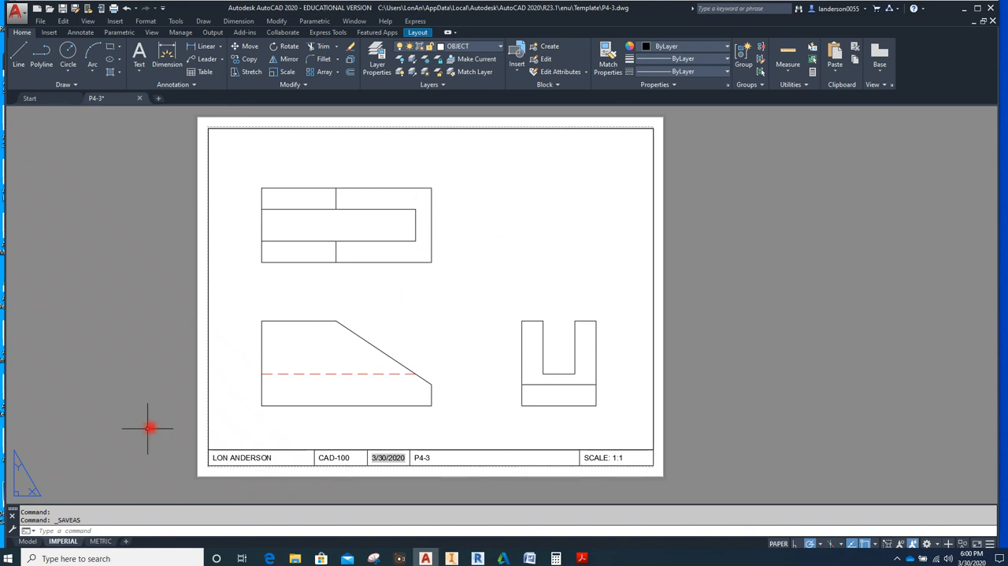
pyautogui.click(28, 541)
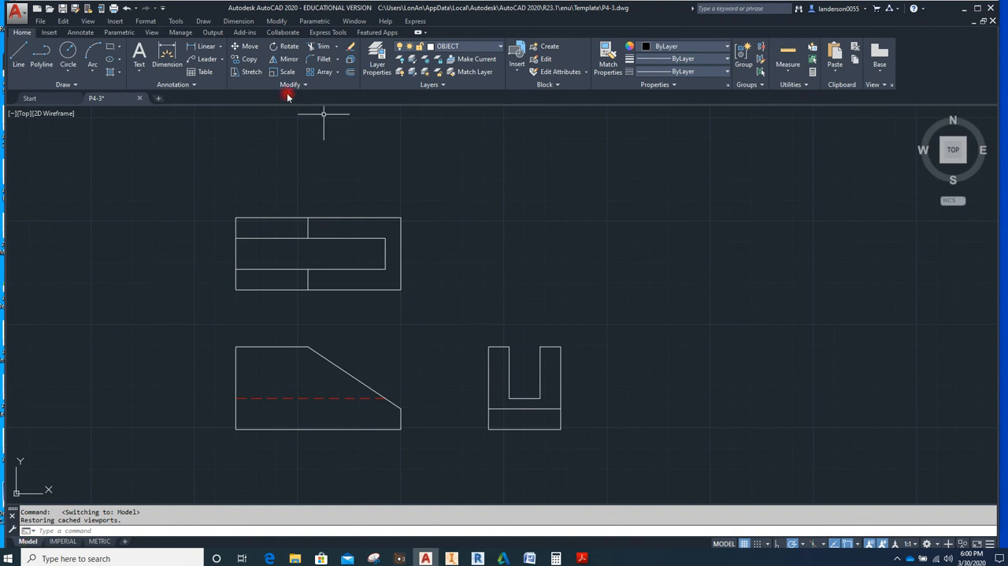
pyautogui.click(78, 52)
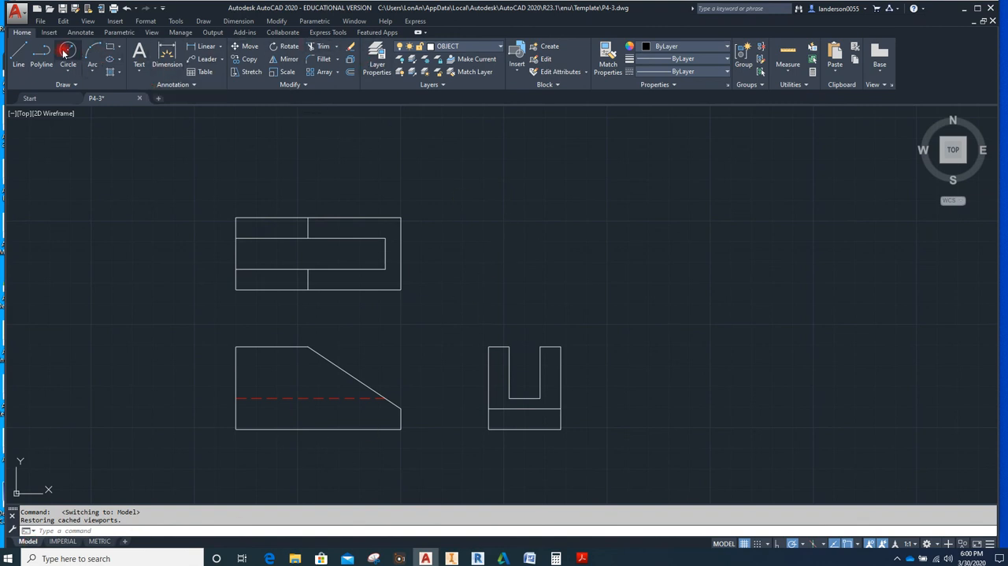
pyautogui.click(513, 258)
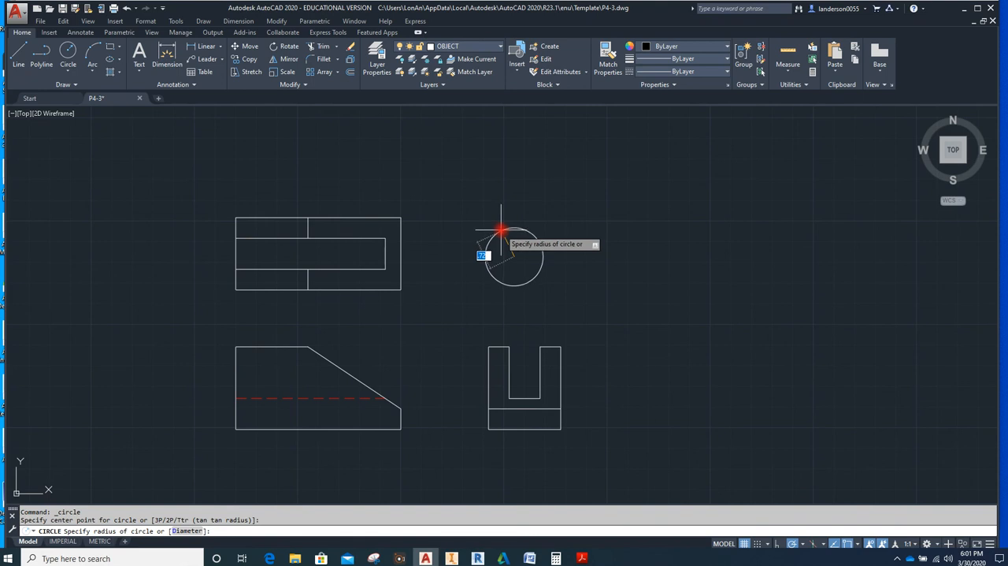
pyautogui.click(498, 229)
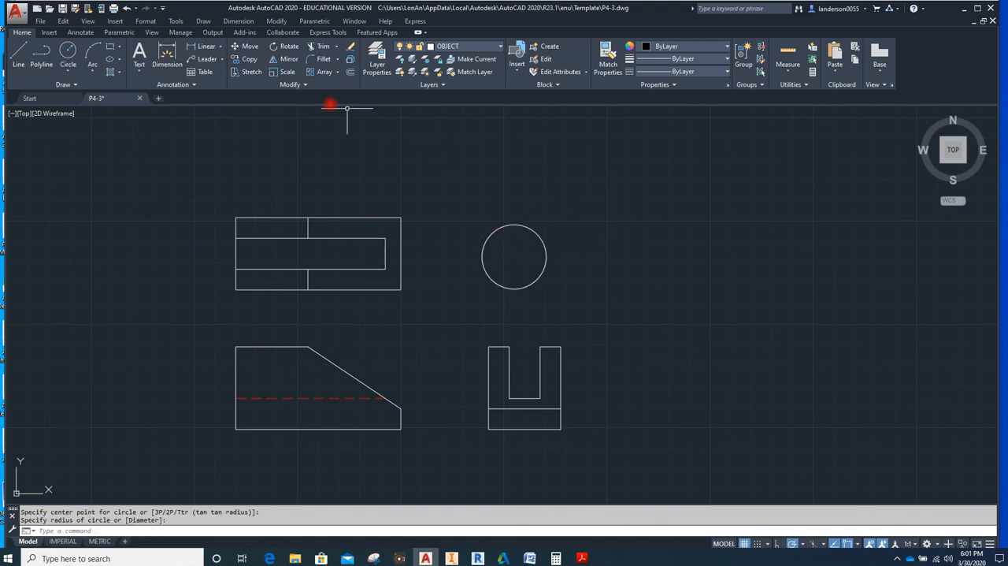
# Add a center mark to the circle above the side view
pyautogui.click(81, 33)
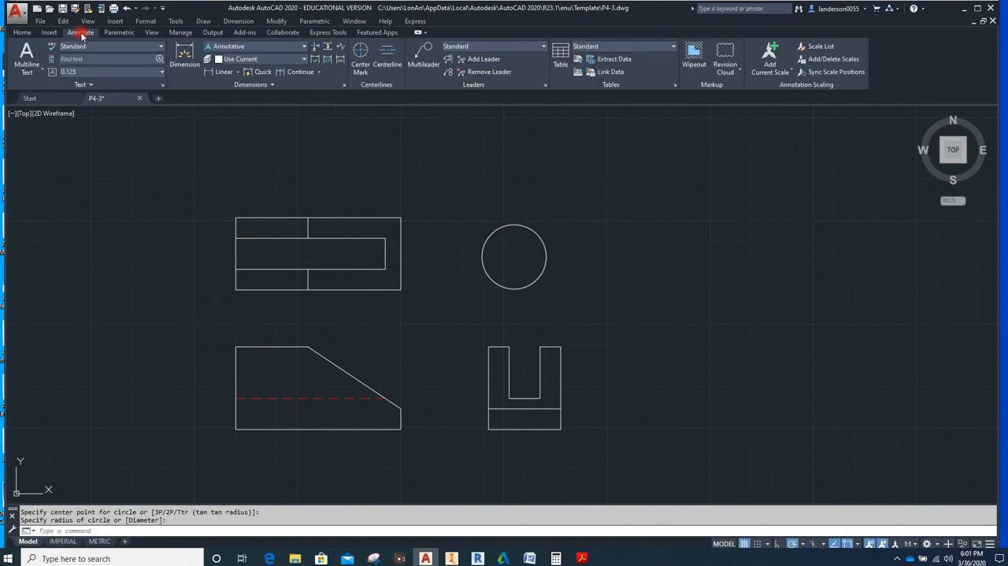
pyautogui.click(361, 56)
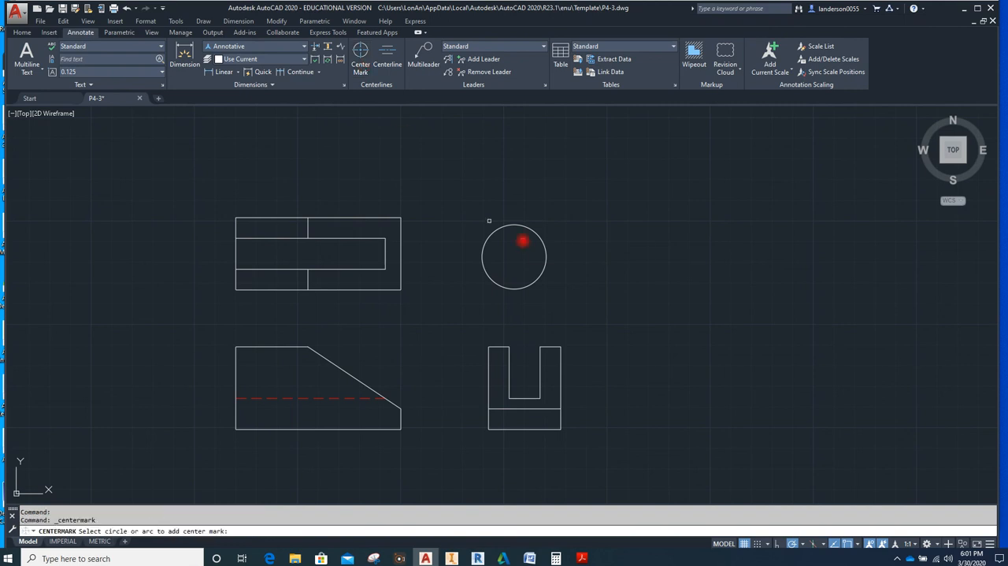
pyautogui.click(540, 232)
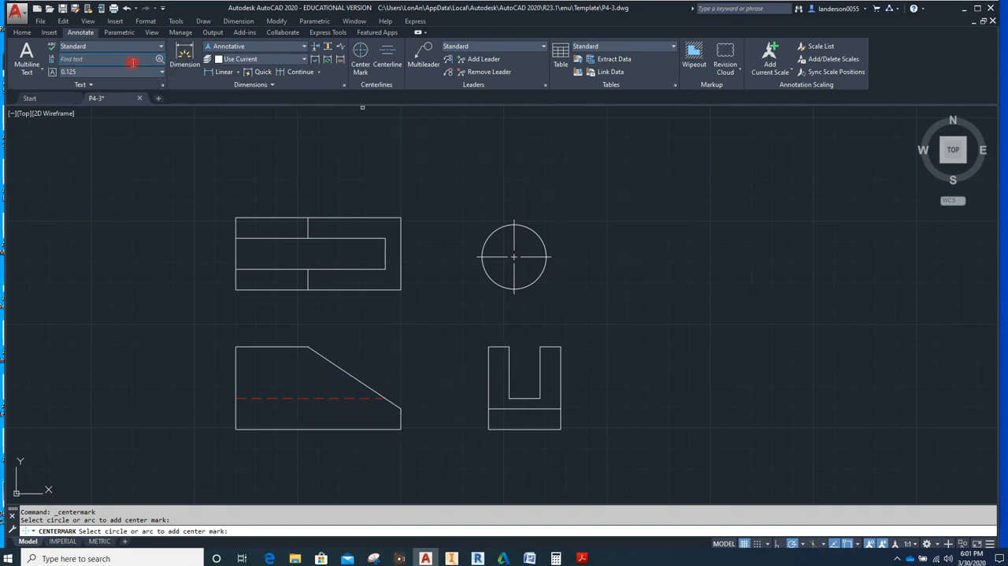
# Start the Line command and make HIDDEN the current layer
pyautogui.click(25, 34)
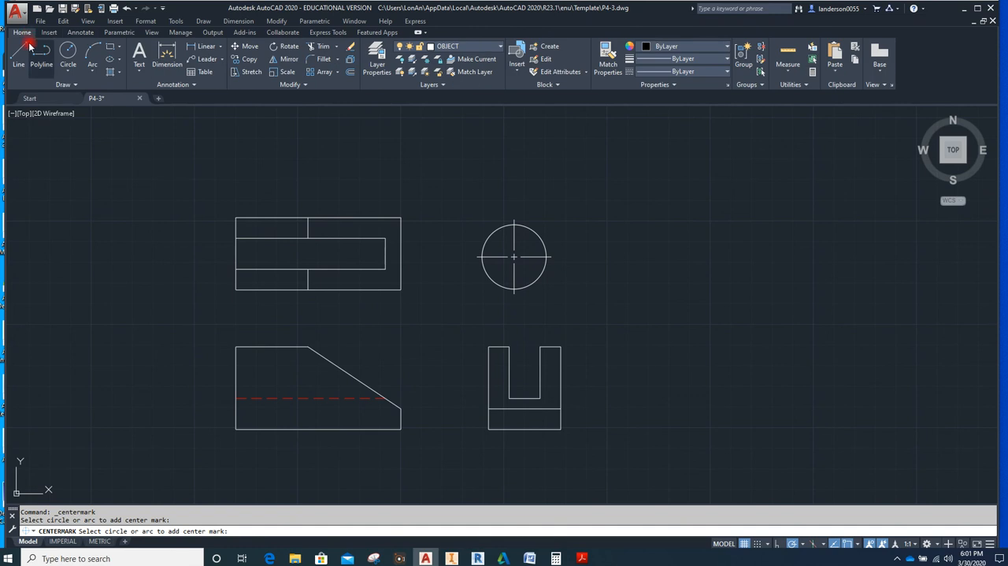
pyautogui.click(19, 55)
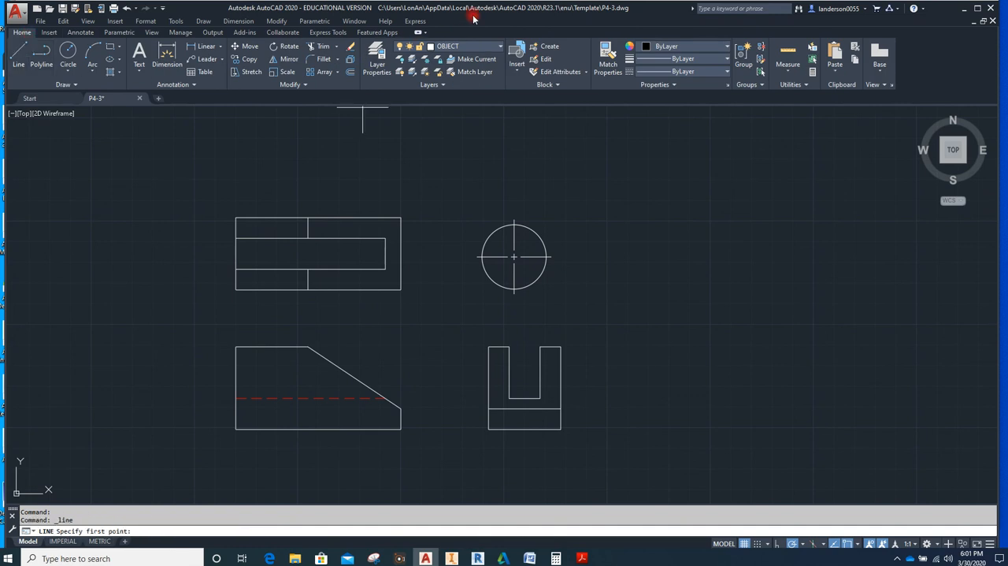
pyautogui.click(502, 49)
pyautogui.click(451, 124)
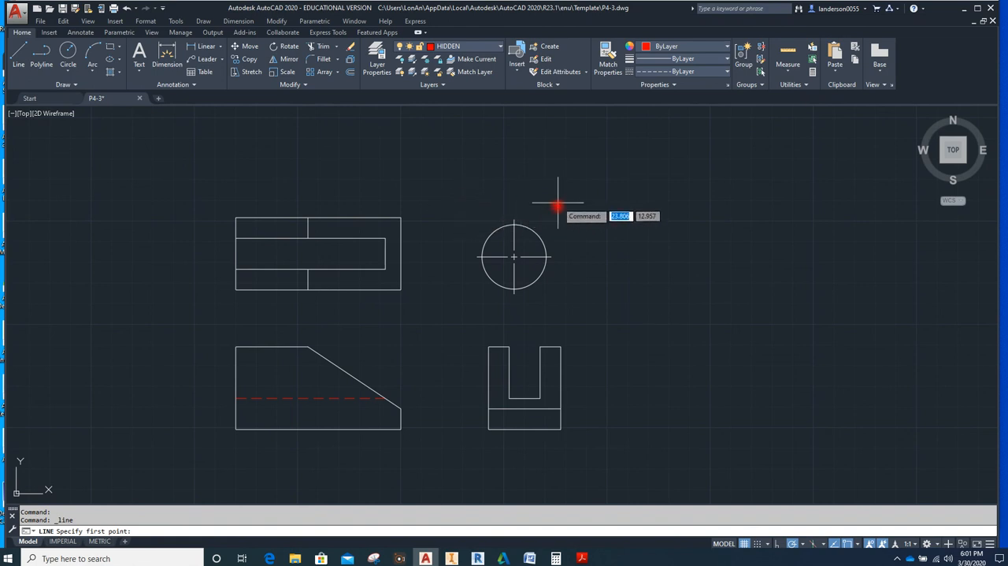
# Try a hidden line running upward from the circle's right quadrant at a slight slant, and delete it
pyautogui.click(547, 255)
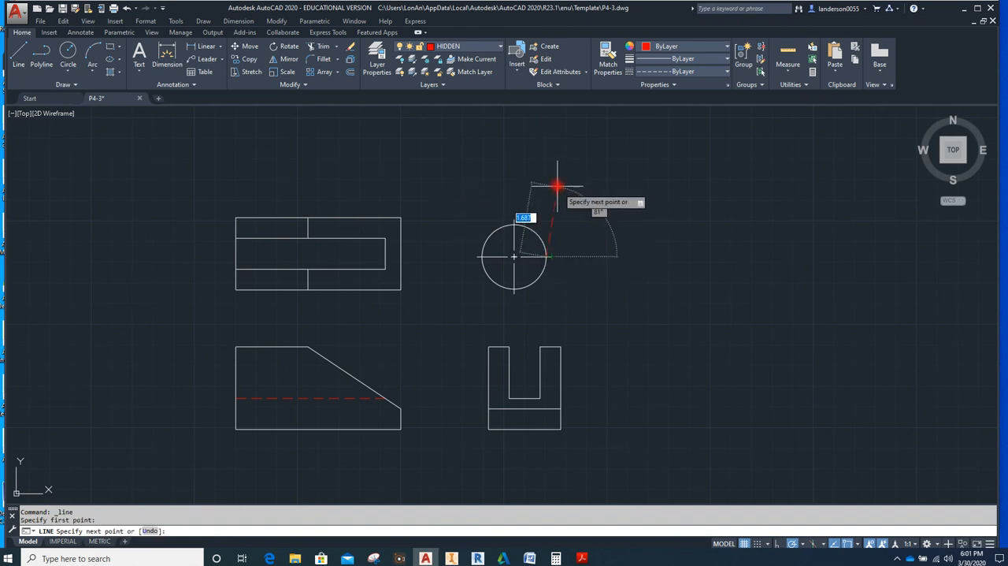
pyautogui.click(551, 134)
pyautogui.press('Escape')
pyautogui.press('Escape')
pyautogui.press('Escape')
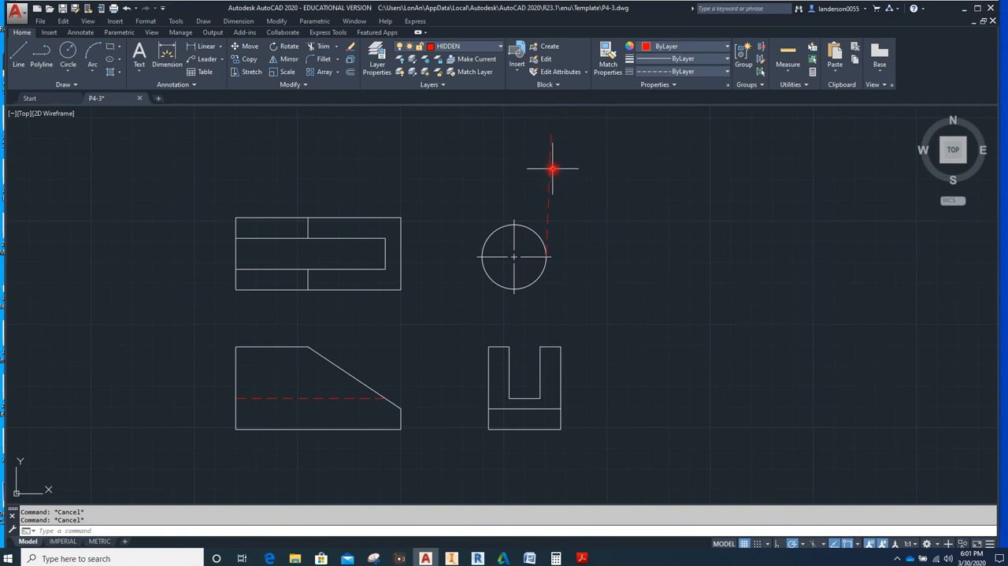
pyautogui.press('Delete')
# Draw a vertical hidden projection line about 2.89 long upward from the circle's right quadrant
pyautogui.click(19, 55)
pyautogui.click(547, 256)
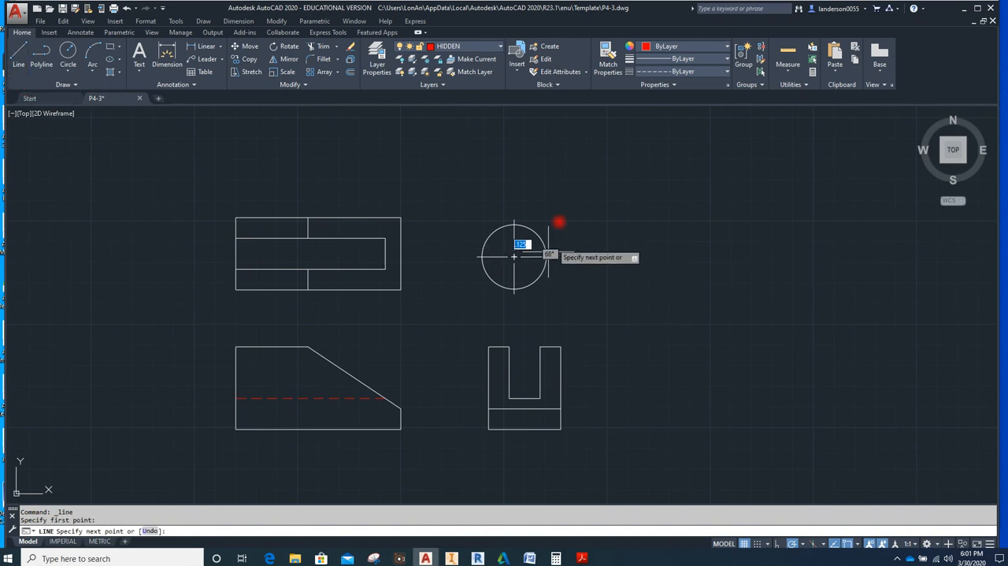
pyautogui.click(546, 137)
pyautogui.press('Escape')
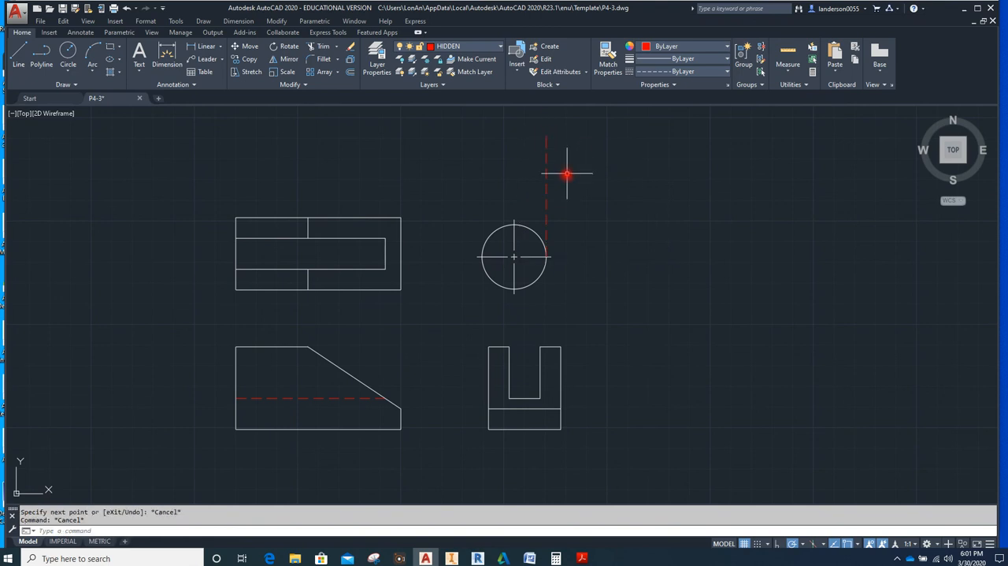
# Copy the vertical hidden line from the circle's right quadrant to its left quadrant
pyautogui.click(547, 192)
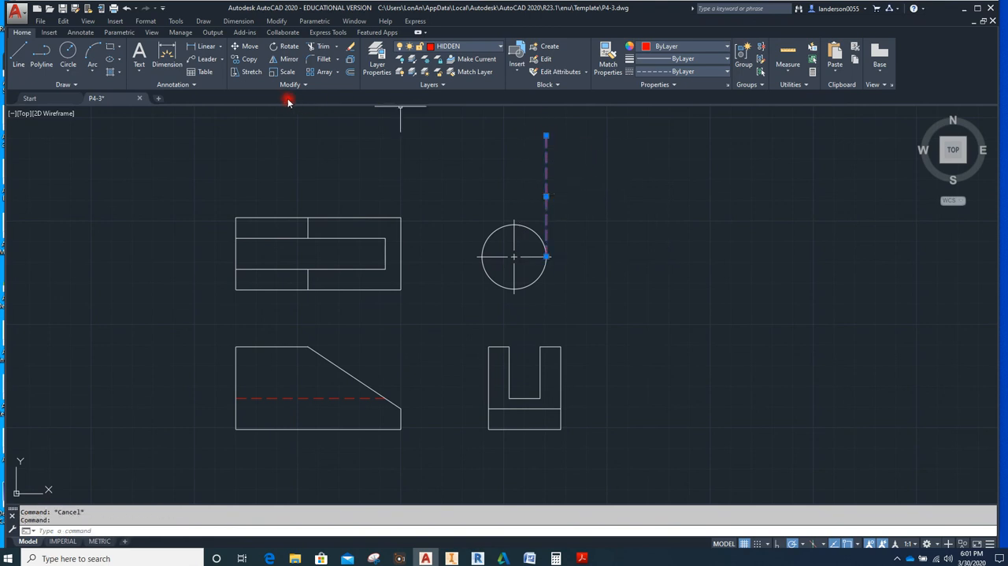
pyautogui.click(247, 60)
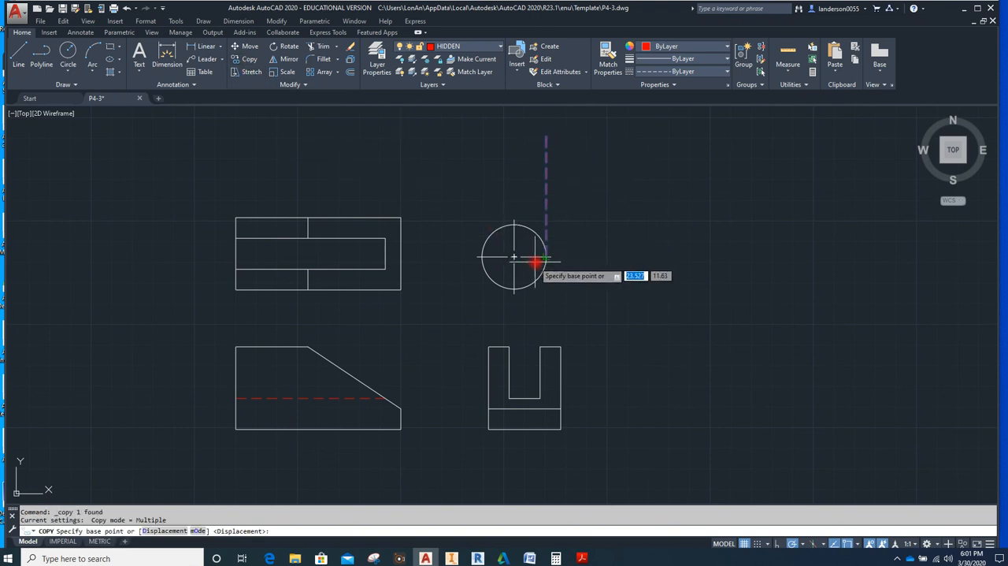
pyautogui.click(483, 256)
pyautogui.press('Escape')
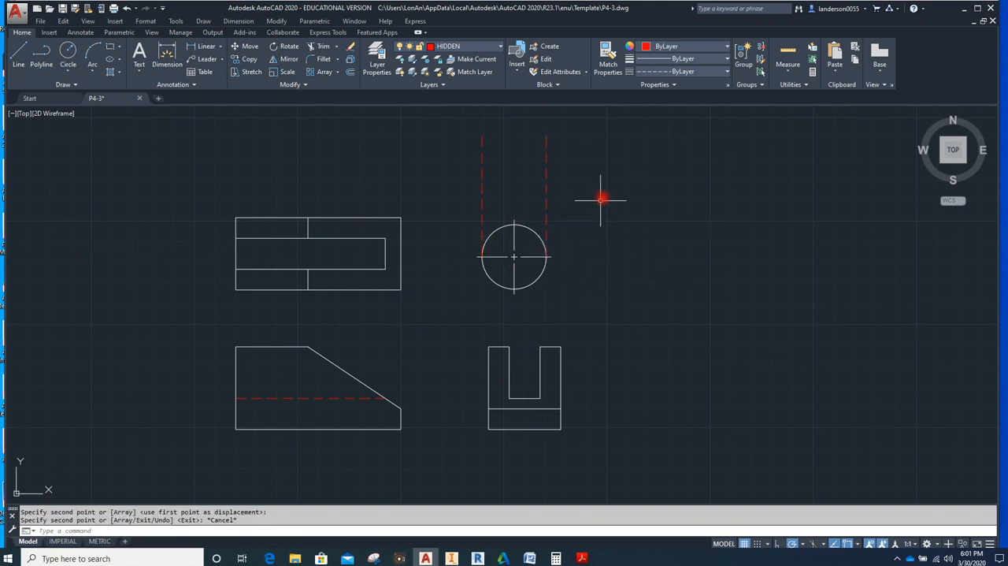
# Make layer 0 current and draw a closed line rectangle about 2.6 wide across both hidden lines above the circle
pyautogui.click(500, 48)
pyautogui.click(462, 60)
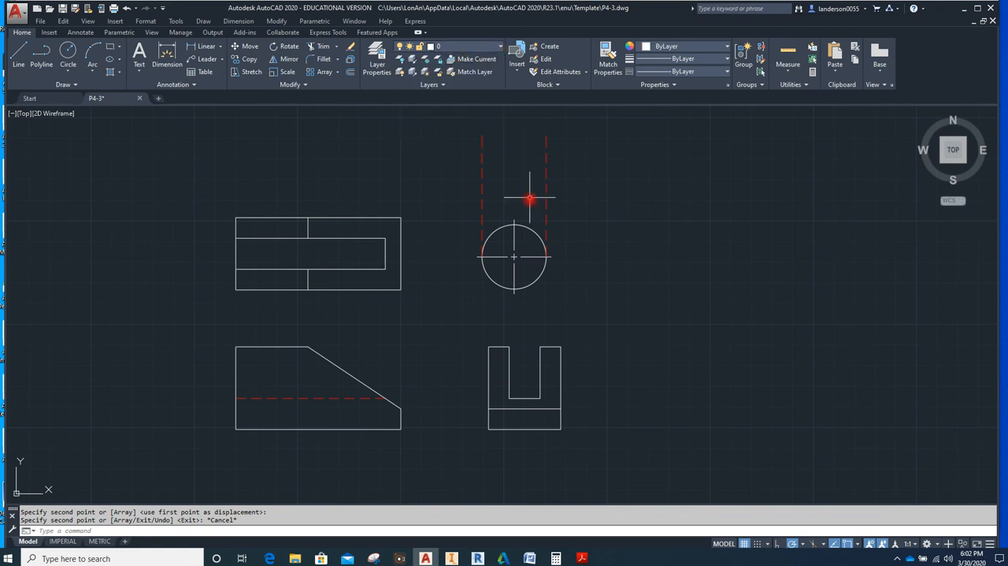
pyautogui.click(451, 184)
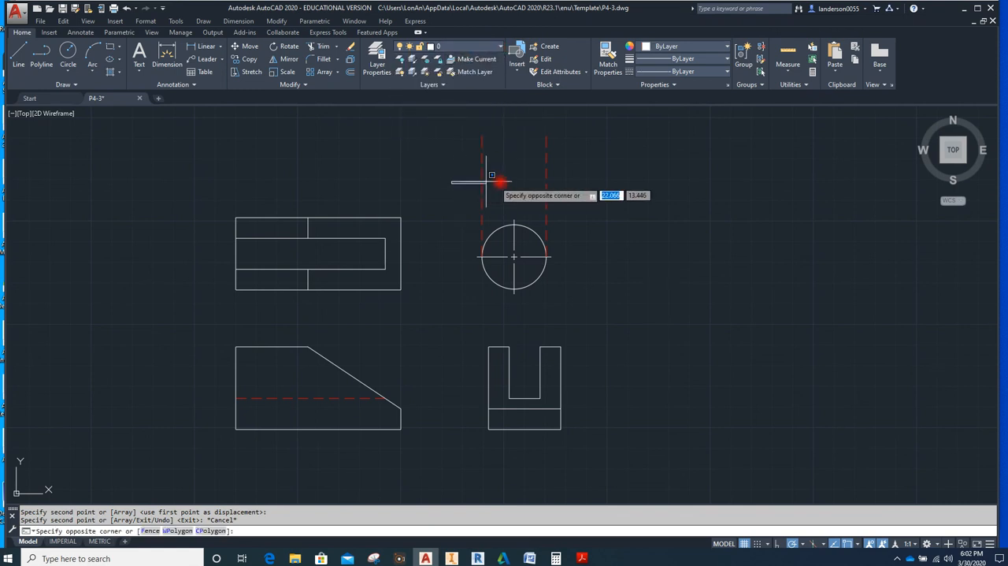
pyautogui.click(20, 54)
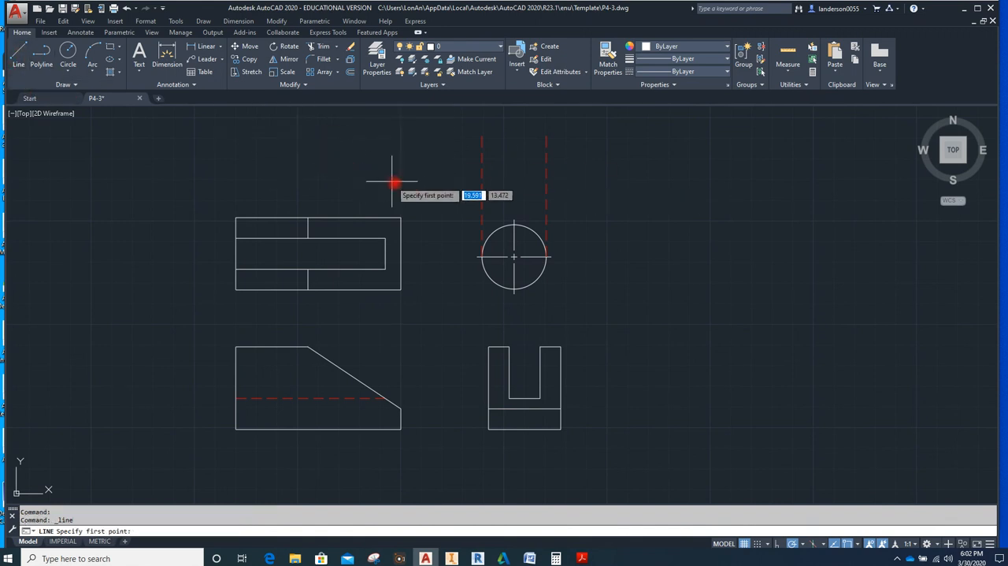
pyautogui.click(464, 191)
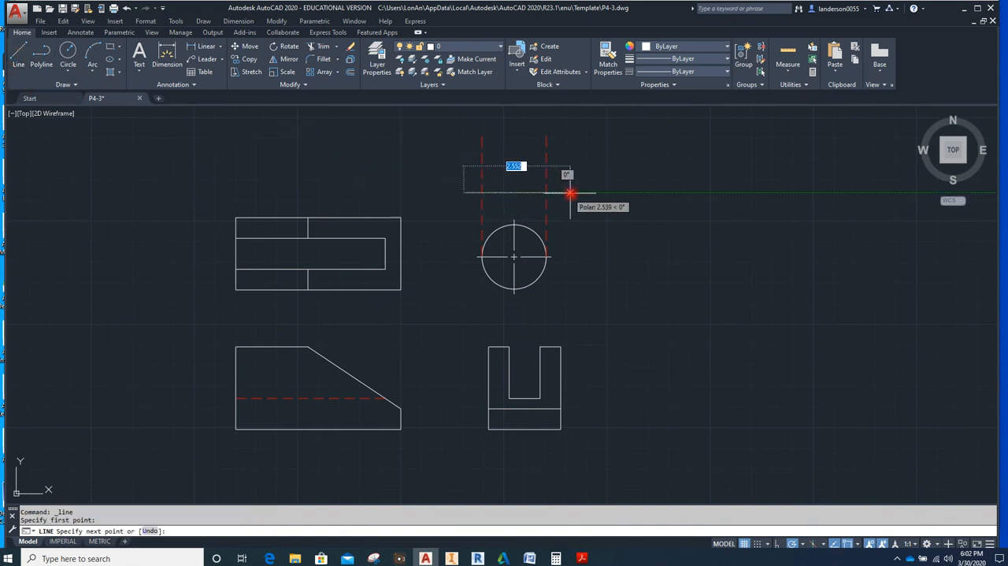
pyautogui.click(572, 192)
pyautogui.click(571, 153)
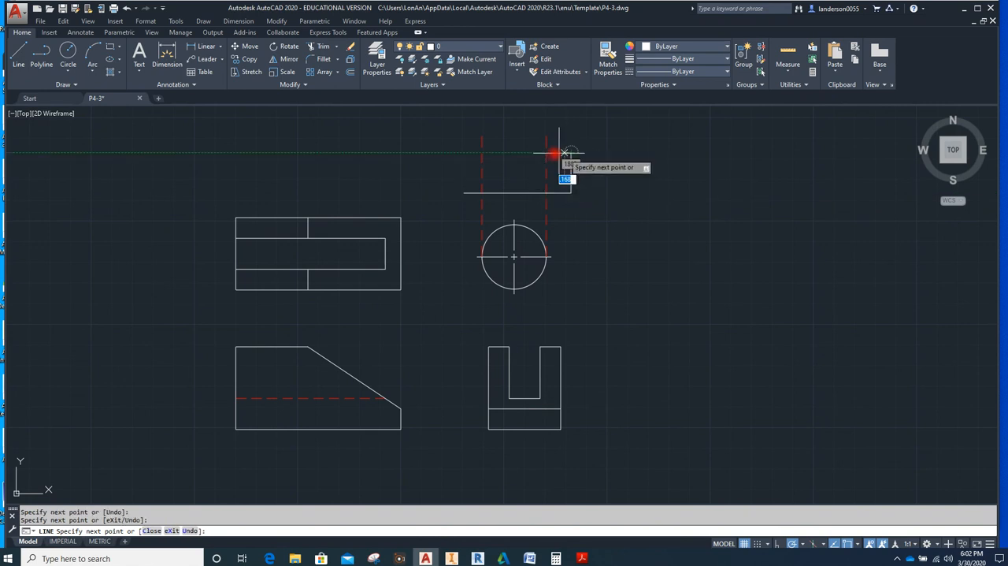
pyautogui.click(463, 151)
pyautogui.write('c')
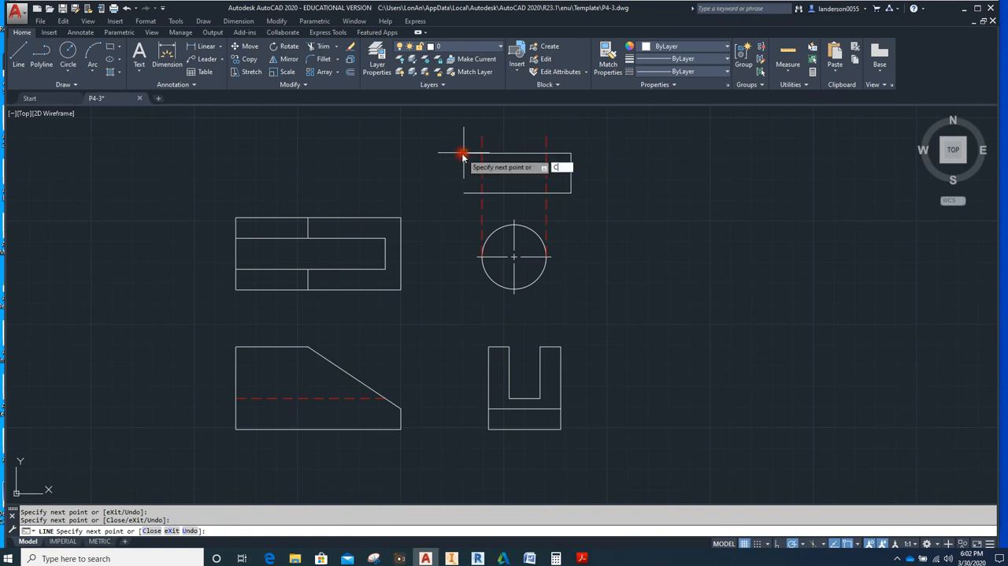
pyautogui.press('Return')
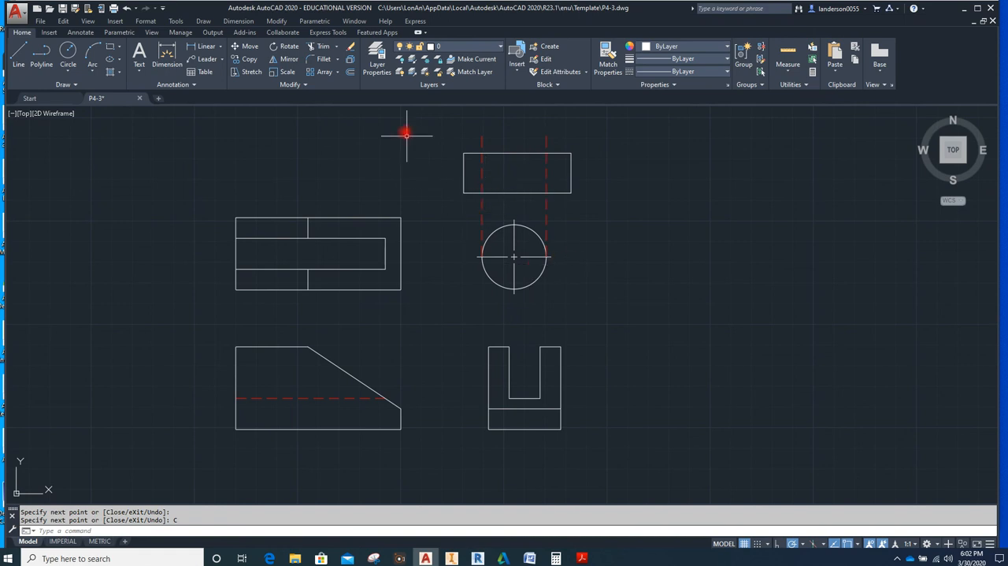
# Draw a closed line rectangle about 2.15 high around the circle, aligned with the sides of the rectangle above
pyautogui.click(18, 54)
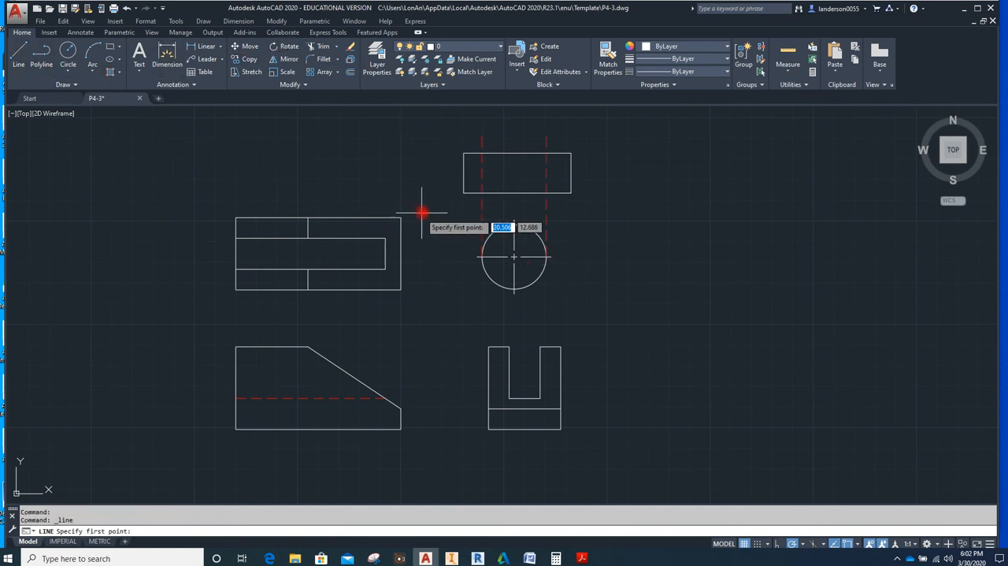
pyautogui.click(464, 211)
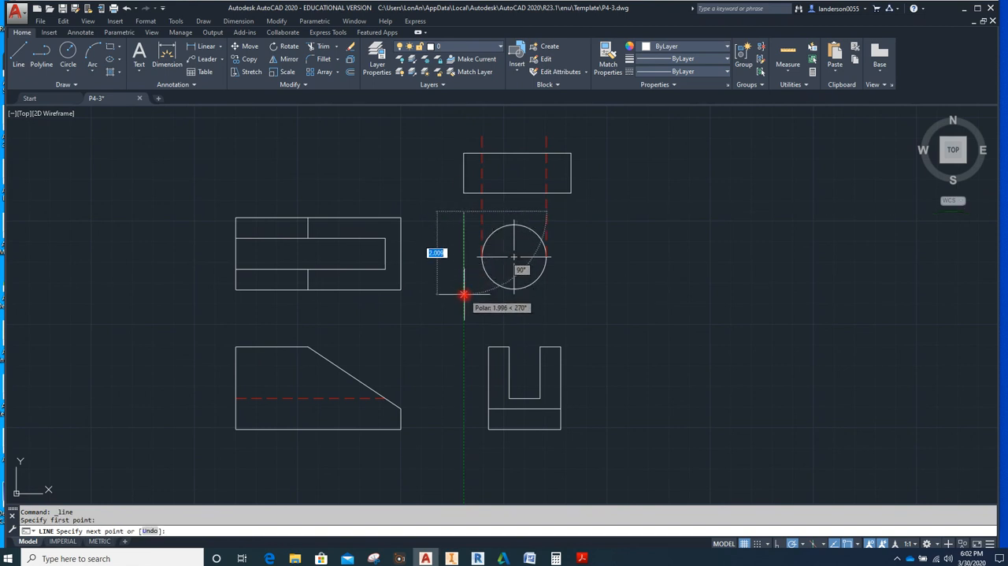
pyautogui.click(464, 300)
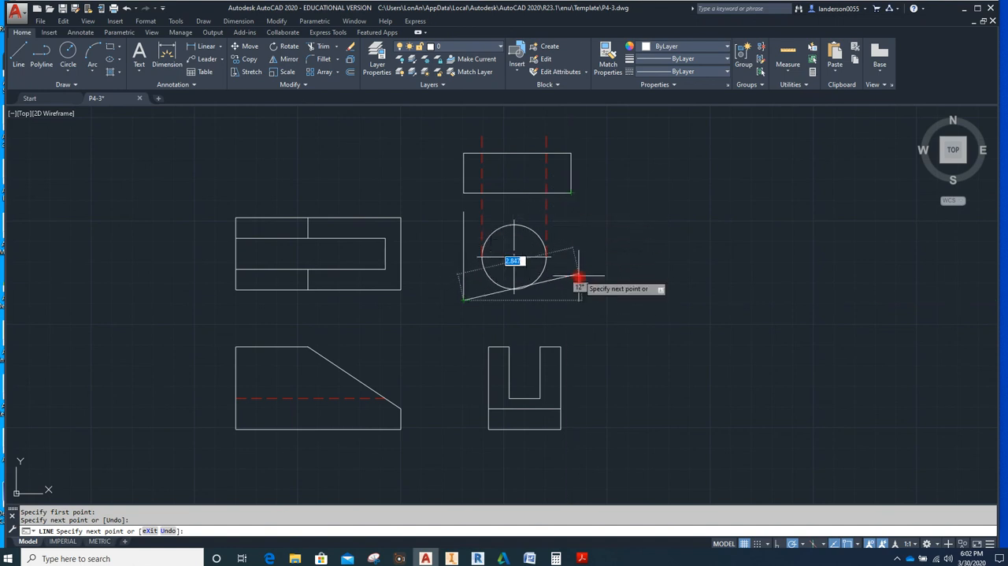
pyautogui.click(573, 300)
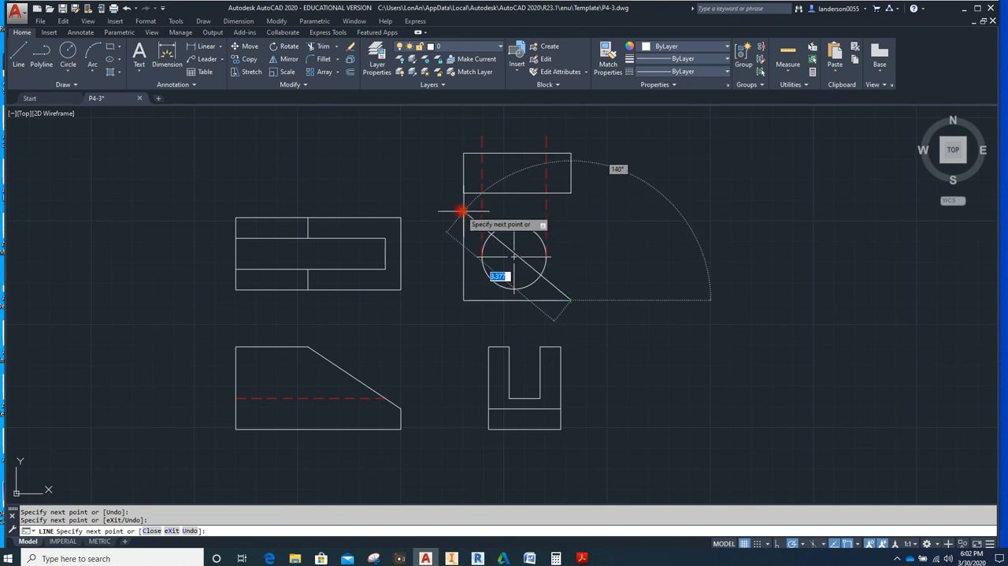
pyautogui.click(572, 213)
pyautogui.write('c')
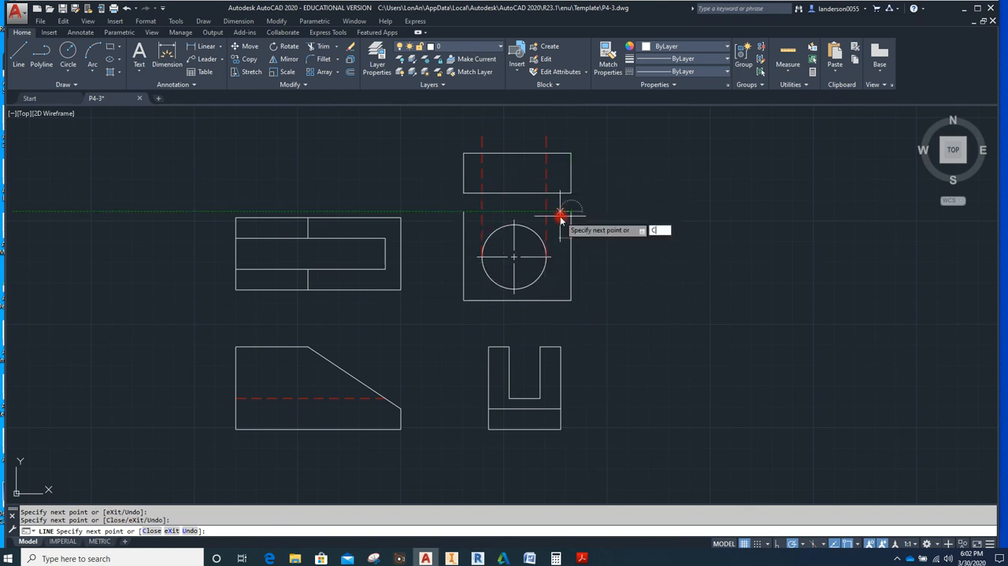
pyautogui.press('Return')
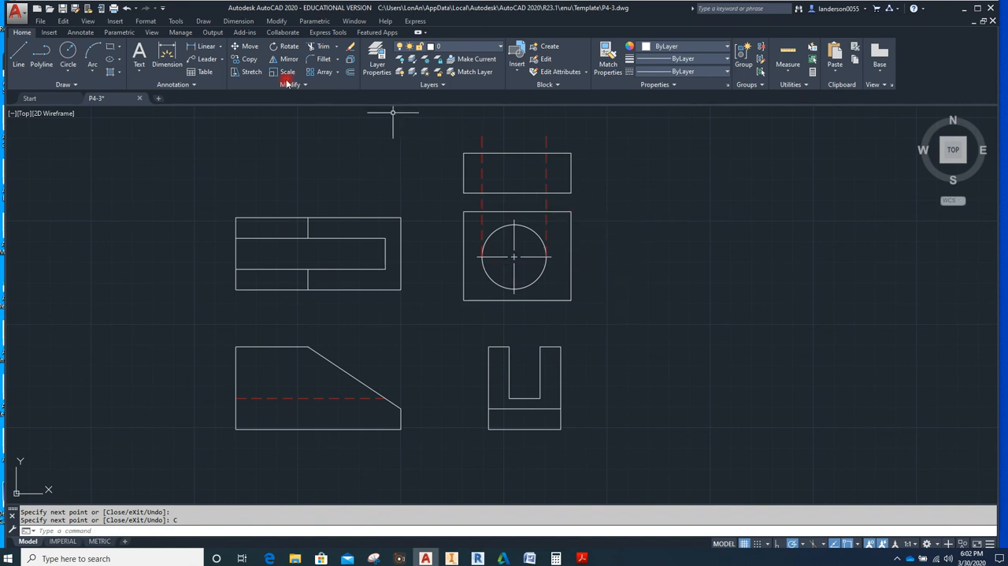
# Trim both hidden lines above and below the upper rectangle, using its horizontal edges as cutting edges
pyautogui.click(319, 48)
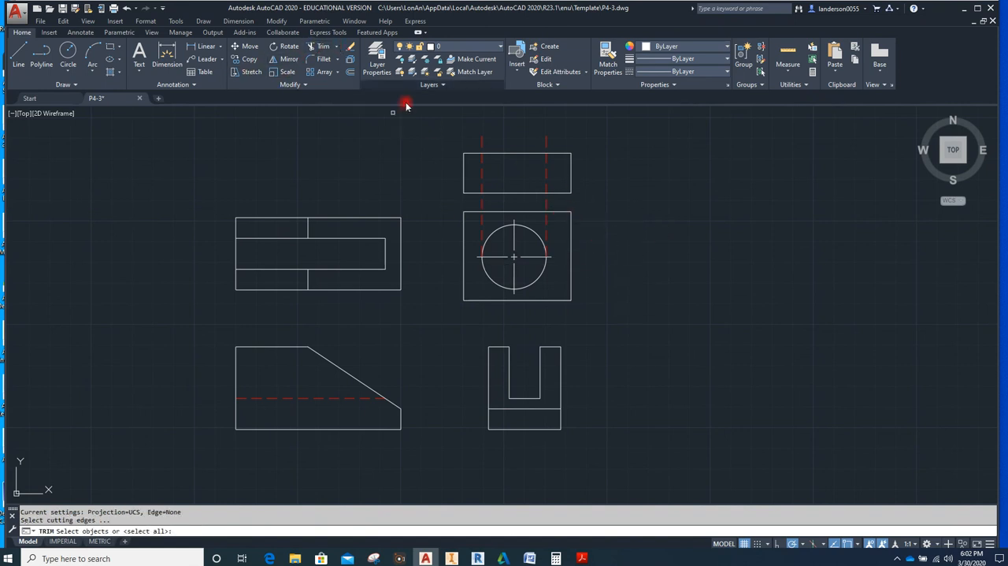
pyautogui.click(546, 141)
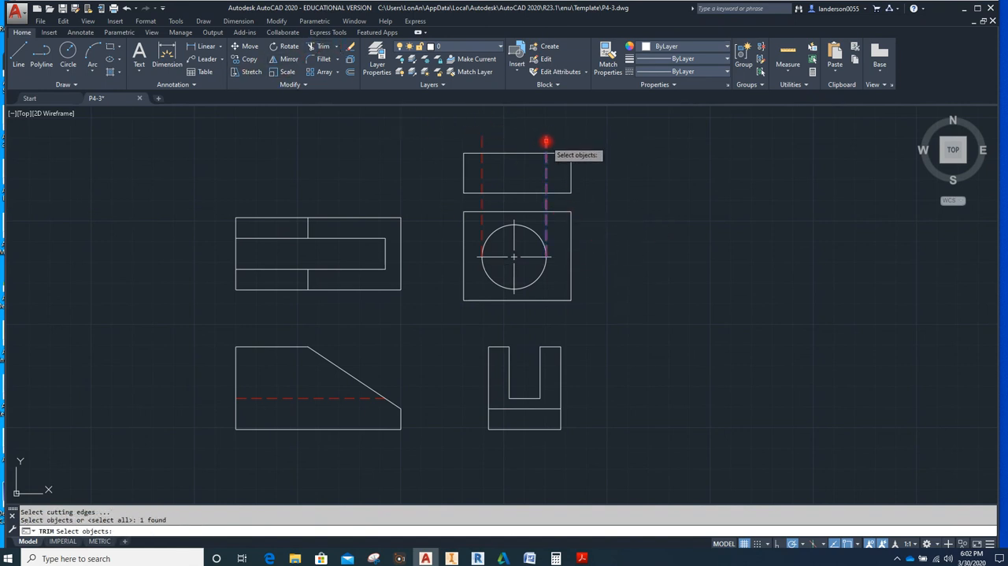
pyautogui.click(482, 145)
pyautogui.click(556, 192)
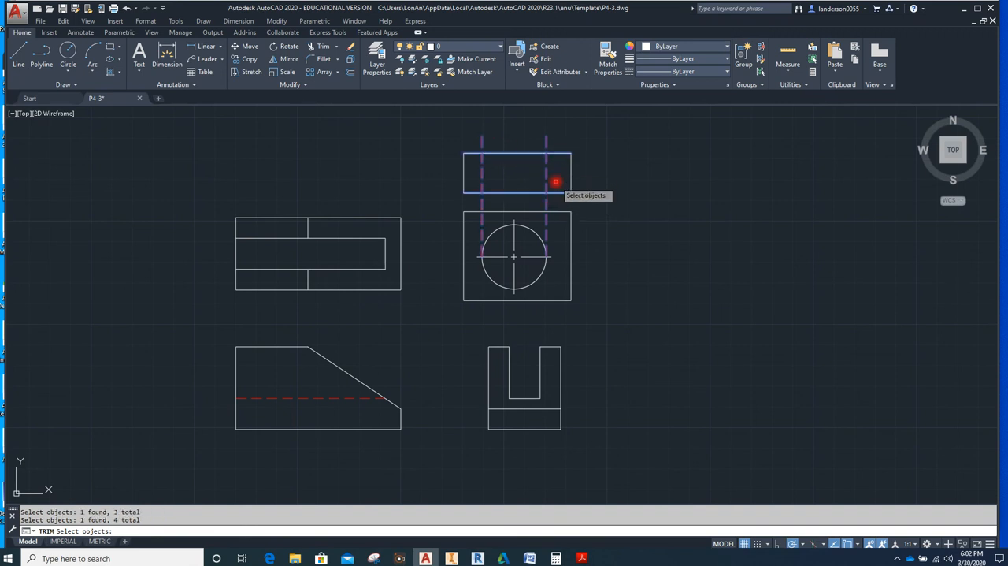
pyautogui.press('Return')
pyautogui.click(546, 203)
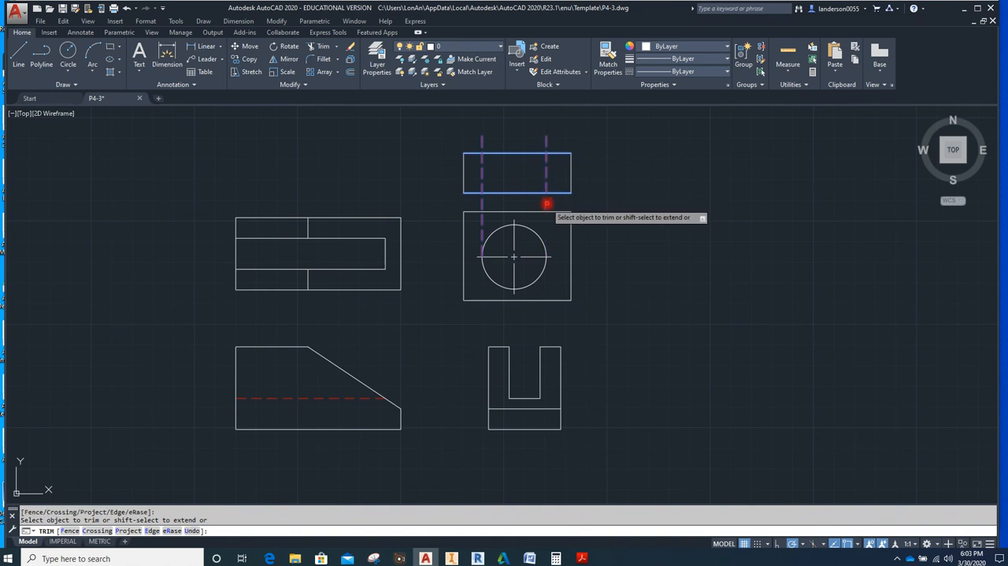
pyautogui.click(481, 203)
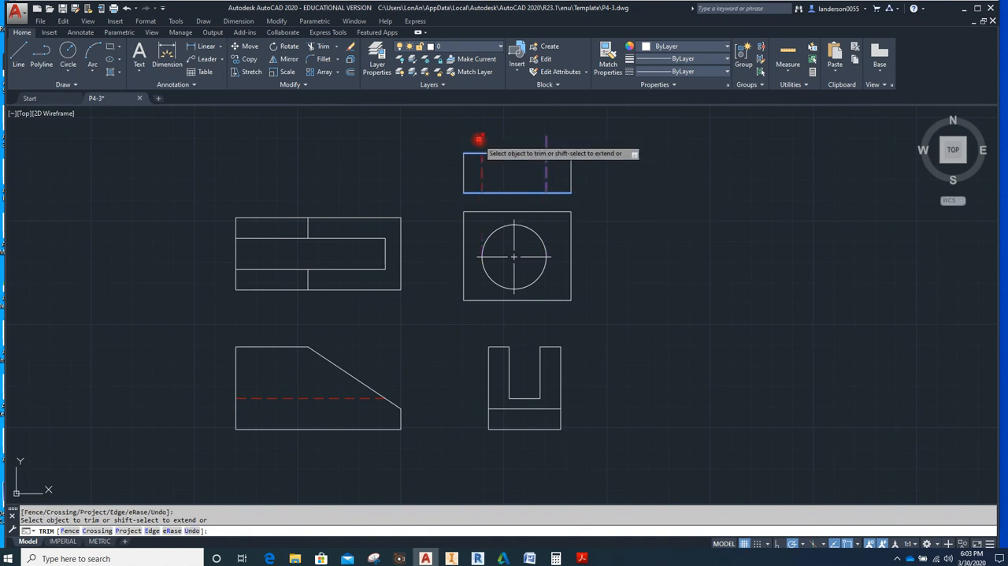
pyautogui.click(481, 140)
pyautogui.click(546, 140)
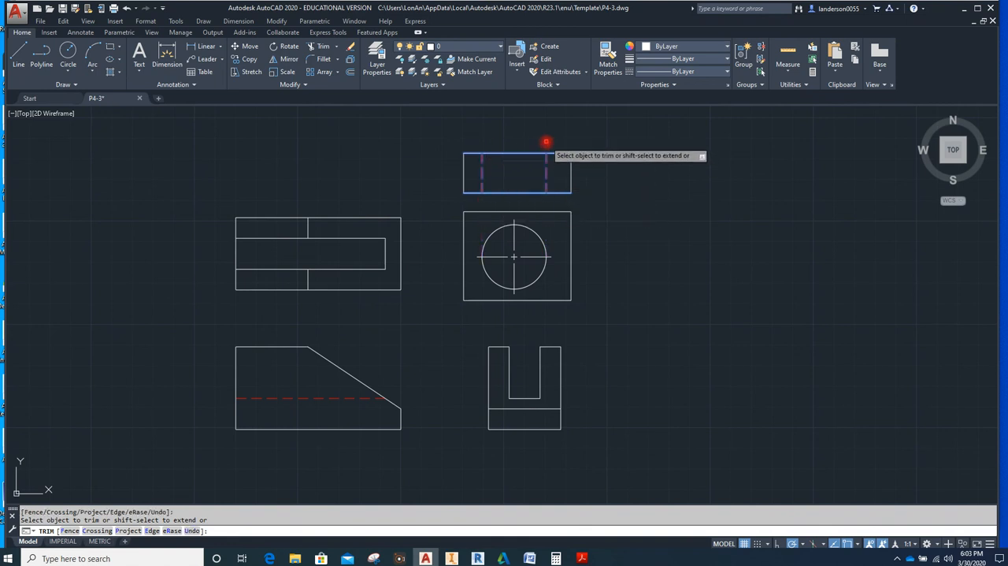
pyautogui.press('Escape')
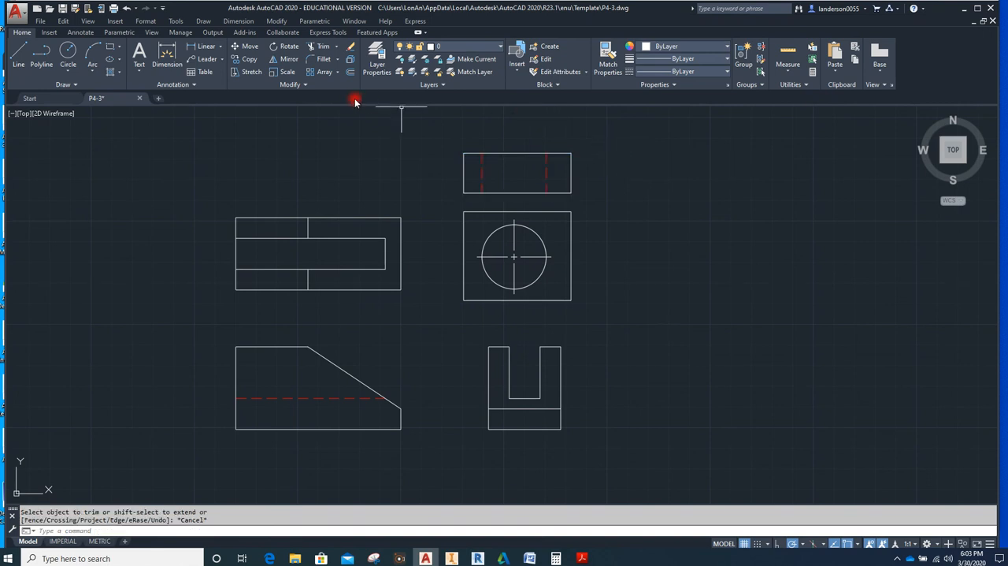
# Add a centerline between the two hidden lines in the upper rectangle
pyautogui.click(82, 33)
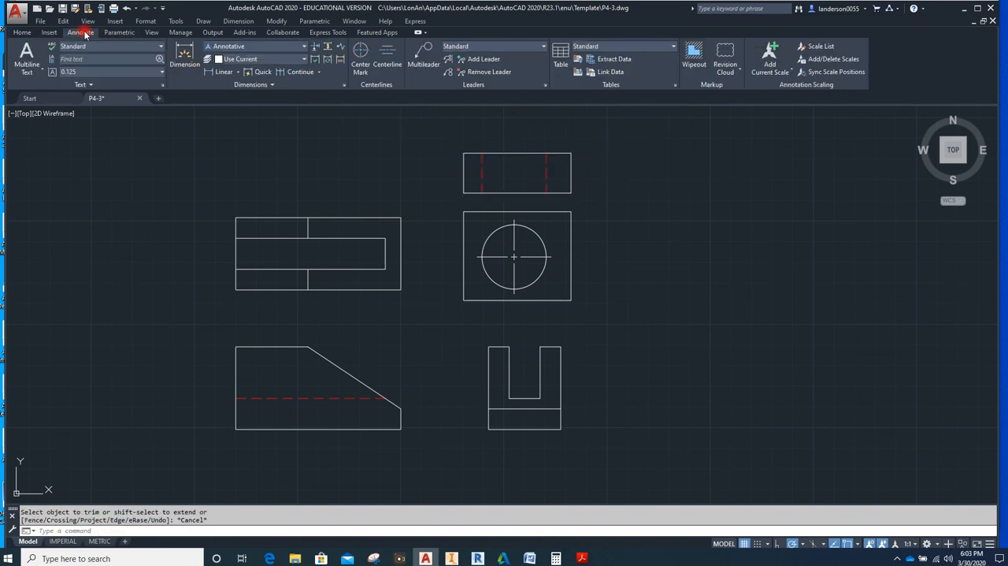
pyautogui.click(386, 54)
pyautogui.click(482, 172)
pyautogui.click(545, 174)
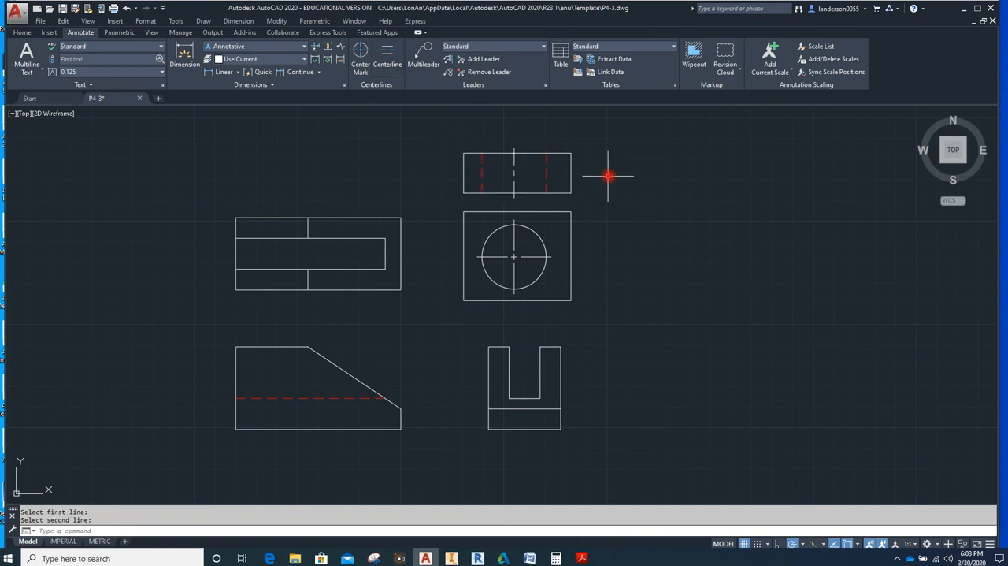
pyautogui.press('Escape')
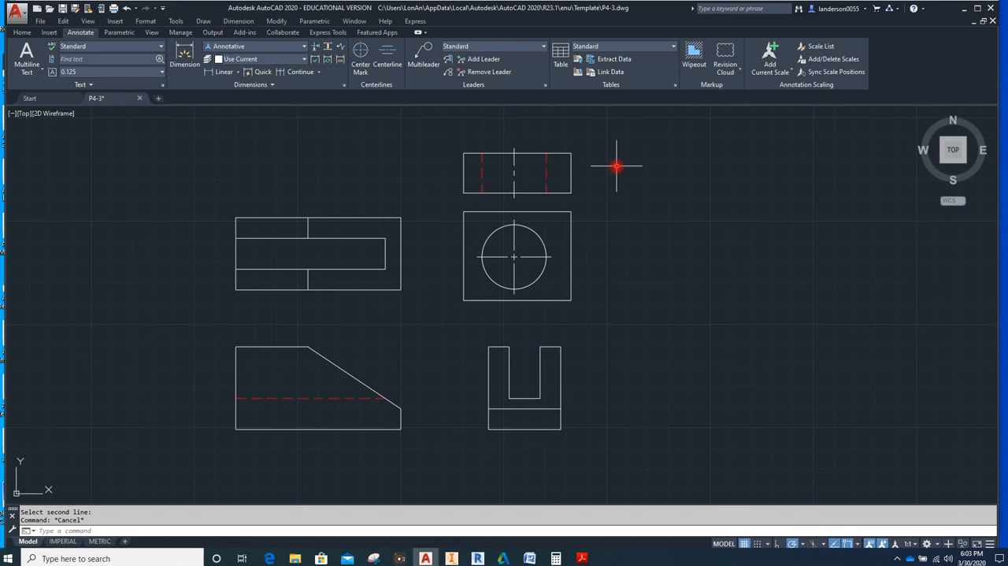